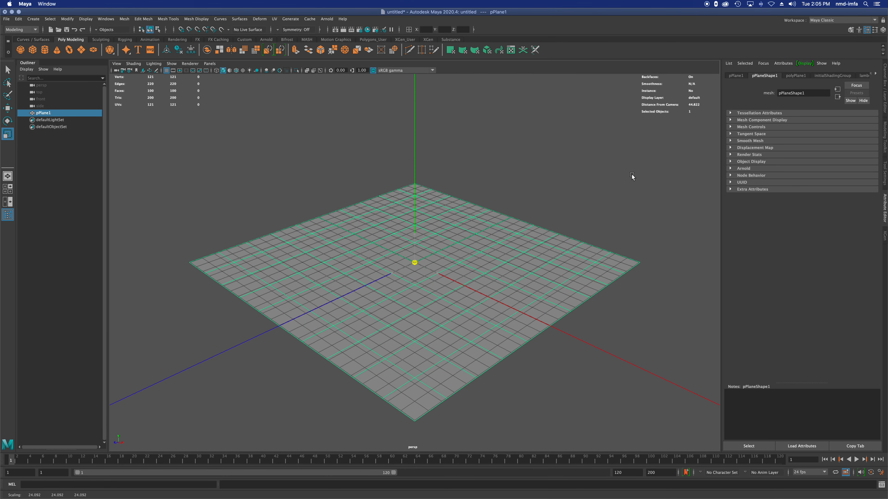
Create a polygon sphere at the plane's centre and show the scene in the four-view layout
left_click_drag(512, 232, 460, 250, "alt")
left_click(9, 68)
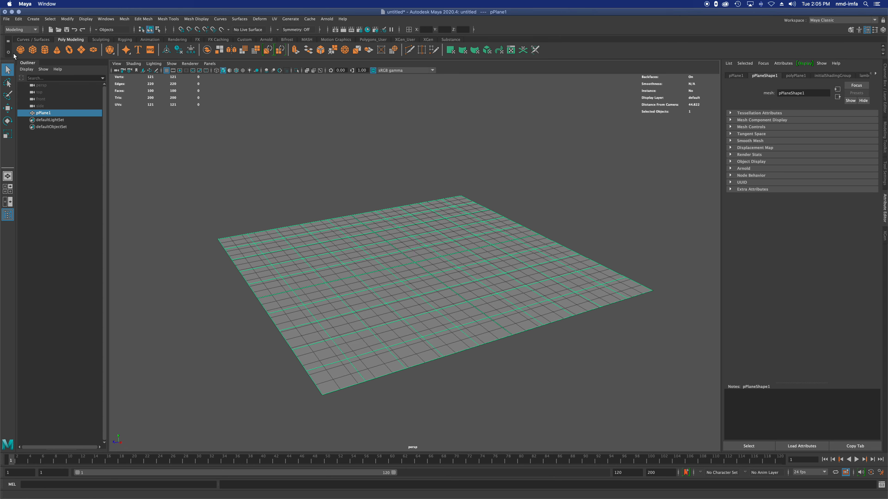
left_click(20, 50)
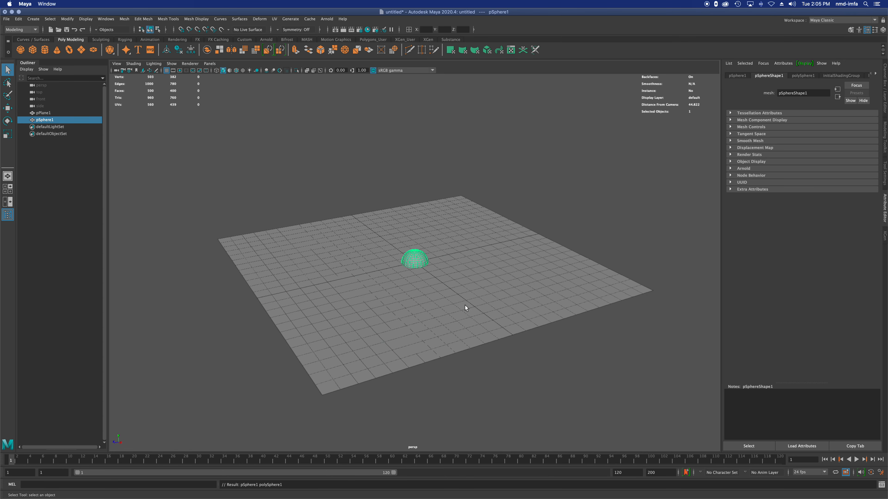
key("space")
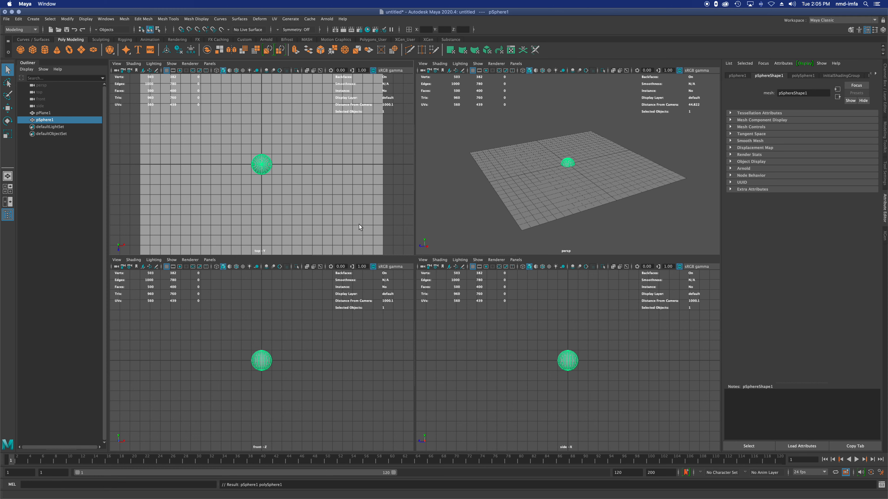
scroll(283, 370, "up", 5)
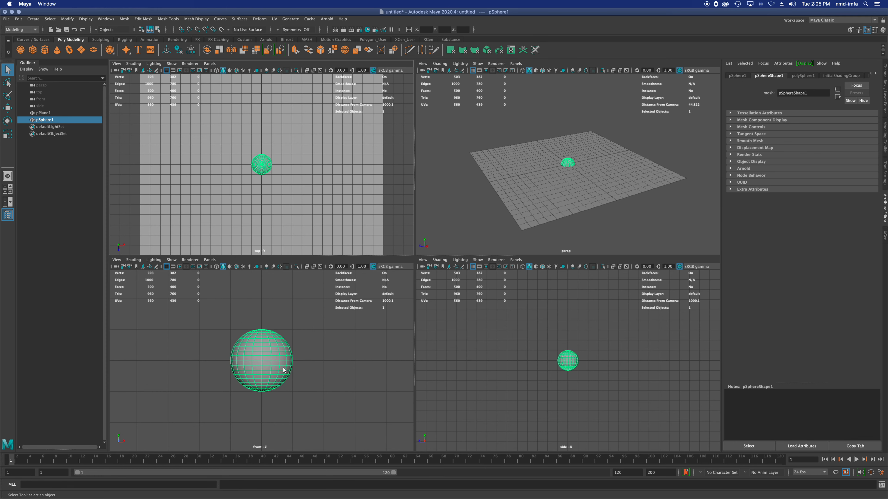
left_click(283, 364)
key("w")
key("e")
key("w")
left_click_drag(255, 345, 254, 318)
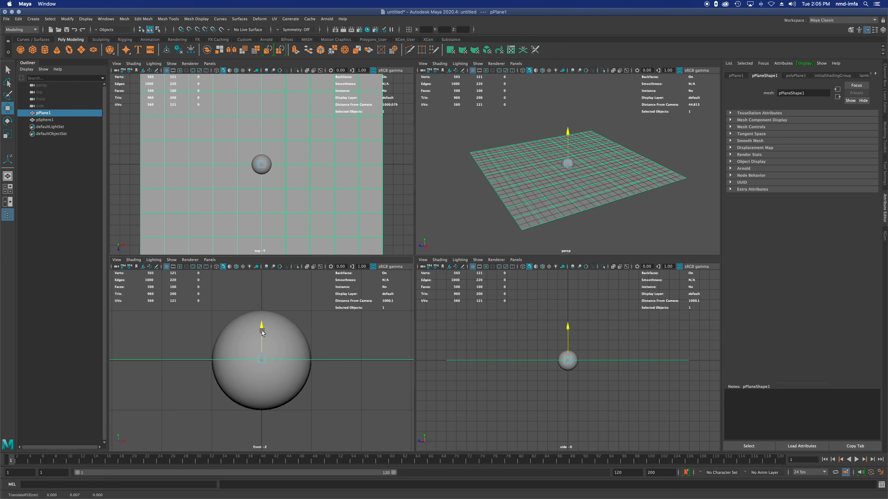
key("ctrl+z")
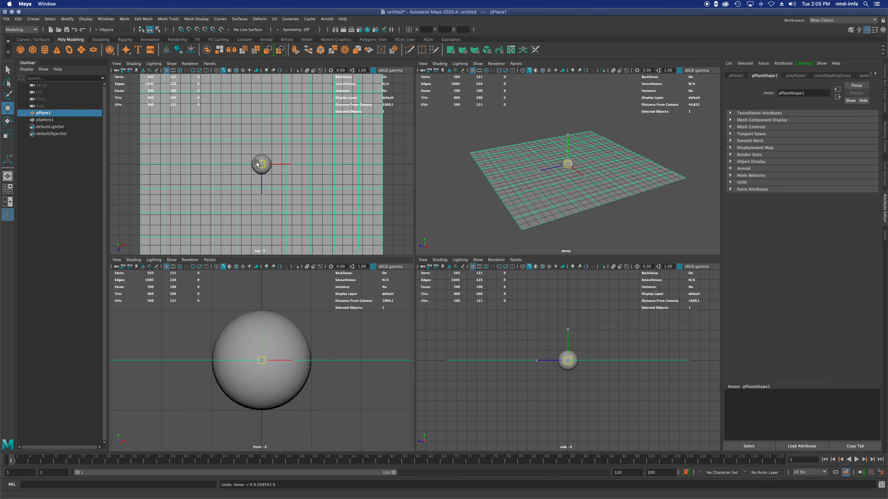
left_click_drag(262, 329, 263, 311)
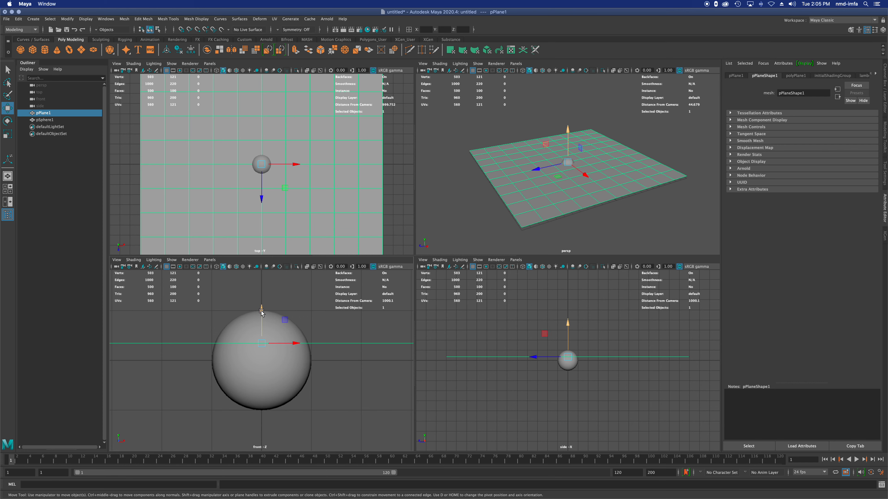
key("ctrl+z")
Select only the sphere and raise it vertically until its bottom rests on the plane
left_click(44, 121)
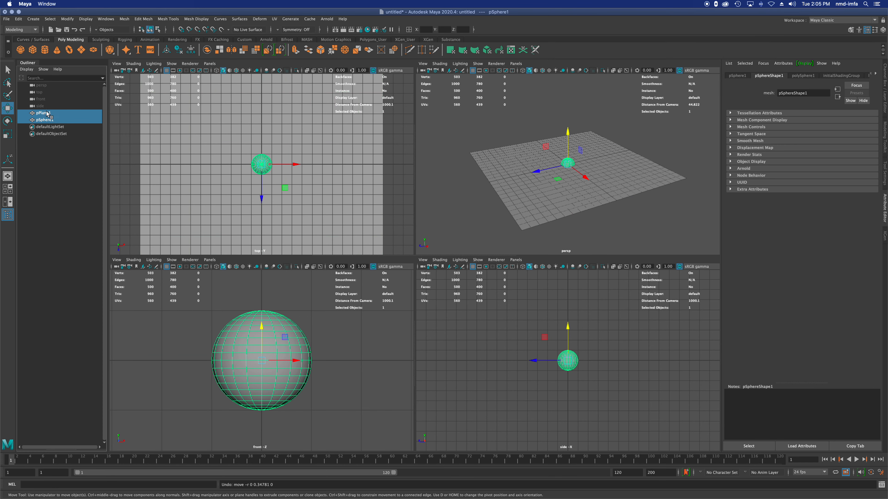
left_click(43, 113, "shift")
left_click(43, 113, "ctrl")
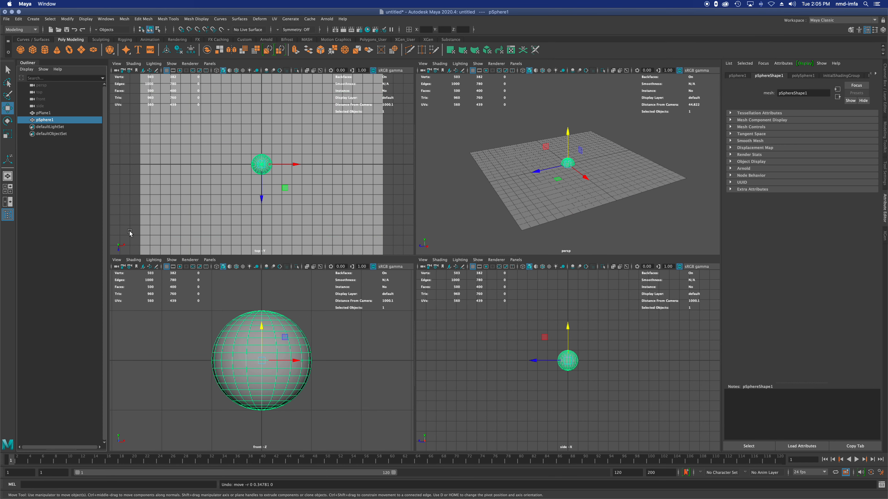
left_click_drag(262, 326, 267, 280)
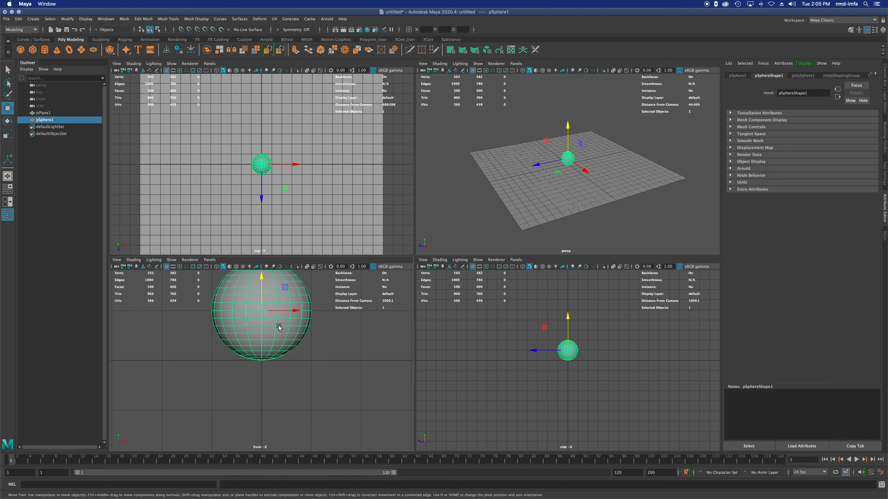
Move the sphere's pivot point down to its lowest point at plane level
key("d")
left_click_drag(260, 277, 265, 326)
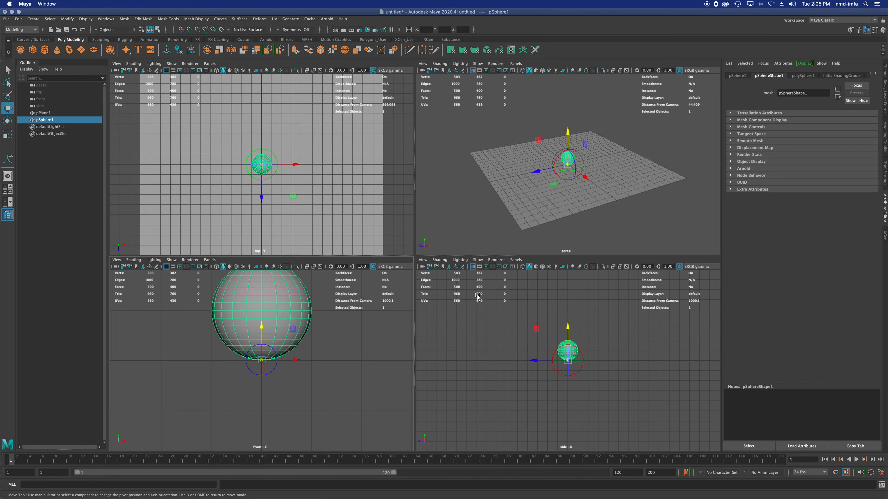
key("d")
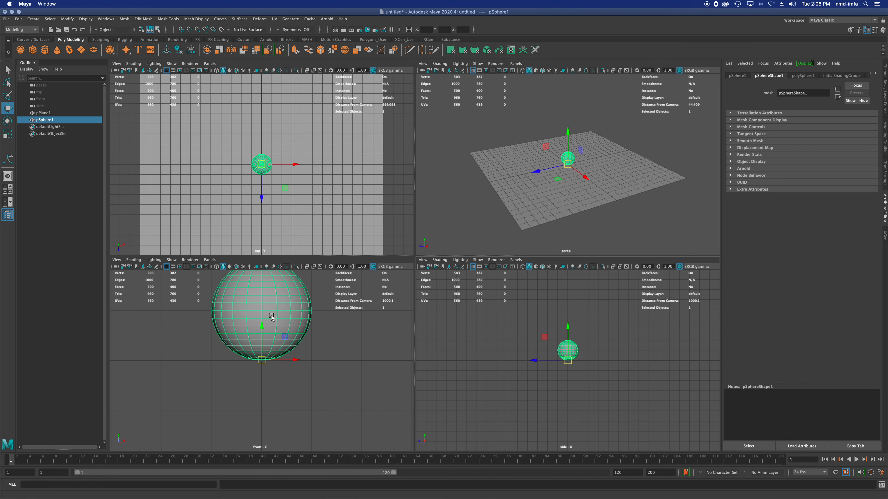
Maximize the perspective view and assign a new Arnold aiStandardSurface material to the sphere
left_click(491, 224)
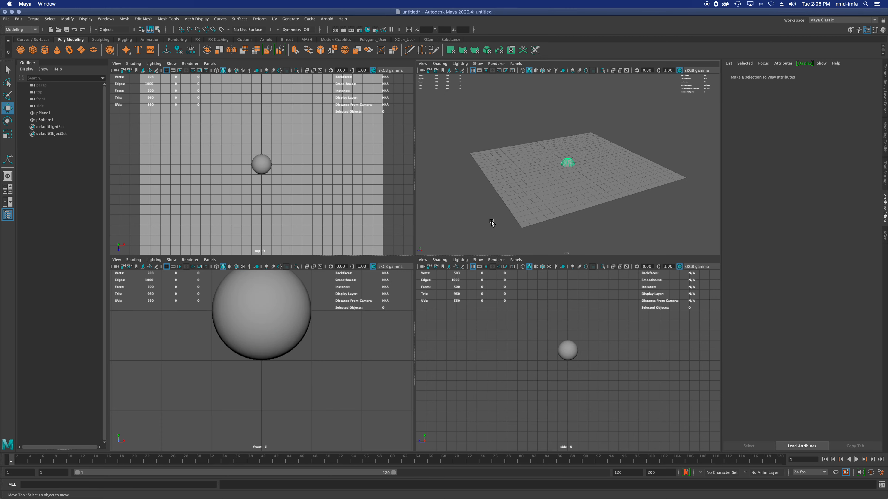
key("space")
left_click(417, 255)
scroll(418, 261, "up", 5)
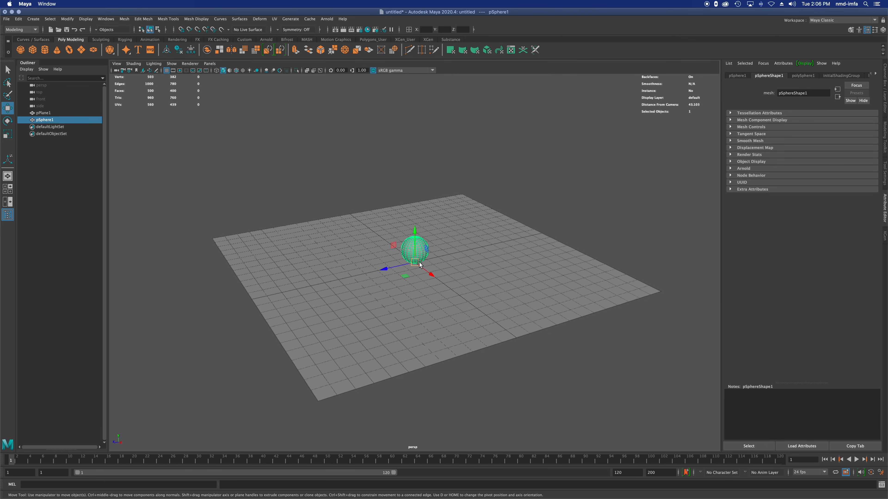
mouse_move(420, 264)
left_mouse_down("alt")
mouse_move(418, 274)
mouse_move(398, 269)
mouse_move(414, 276)
left_mouse_up("alt")
scroll(411, 275, "up", 3)
scroll(411, 275, "up", 3)
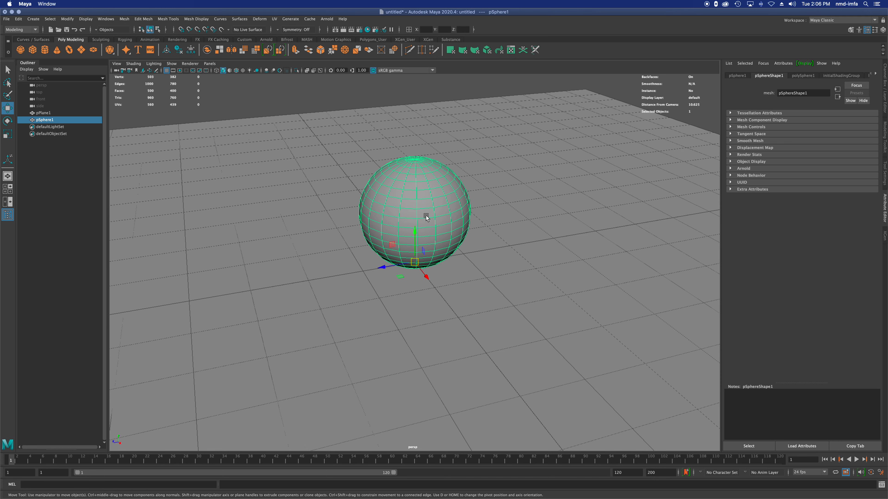
right_click_drag(425, 214, 437, 392)
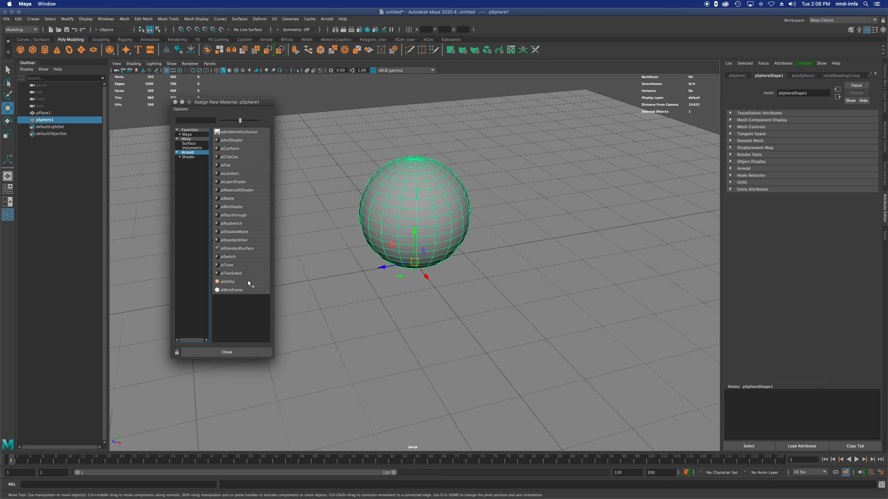
left_click(238, 249)
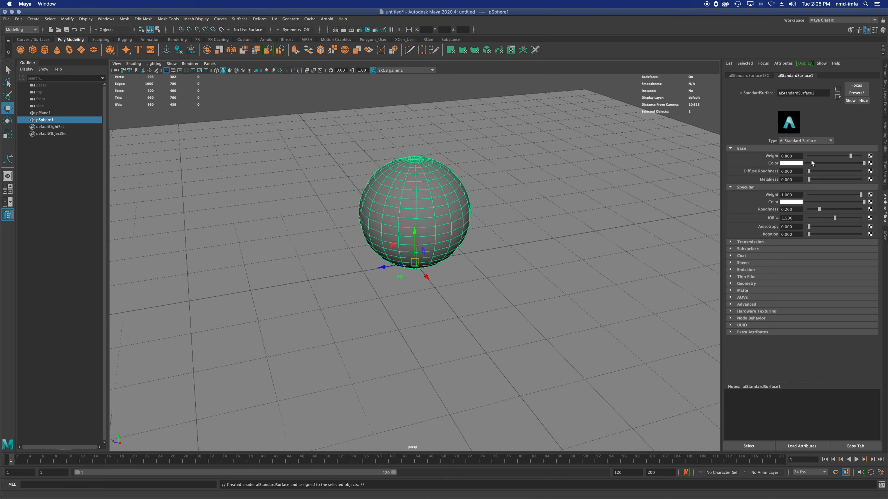
Connect a Checker texture to the material's base color and enable hardware texturing in the perspective view
left_click(869, 163)
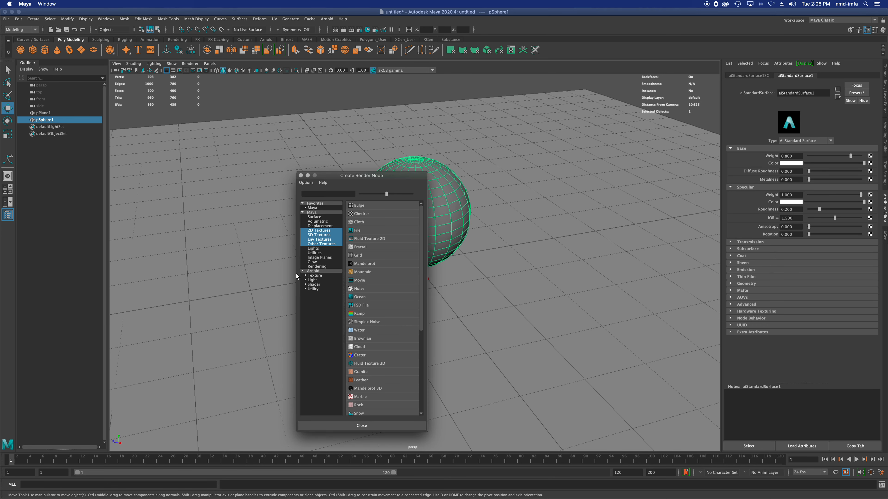
left_click(360, 214)
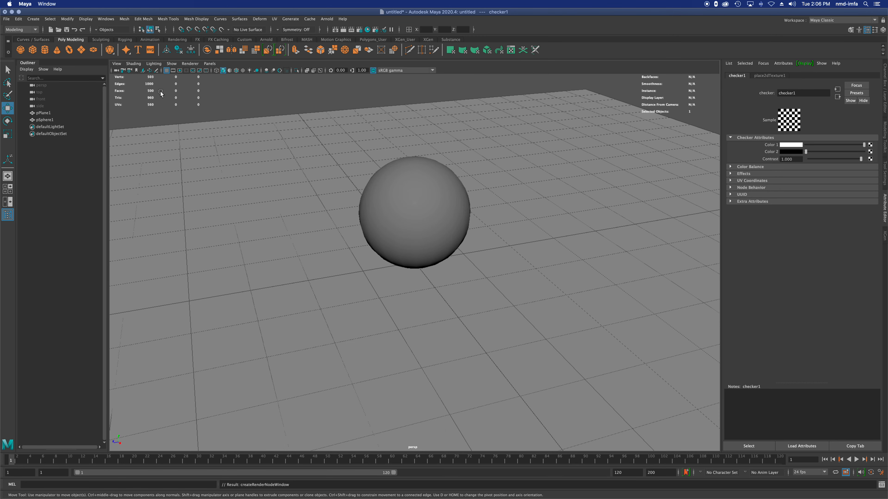
left_click(134, 64)
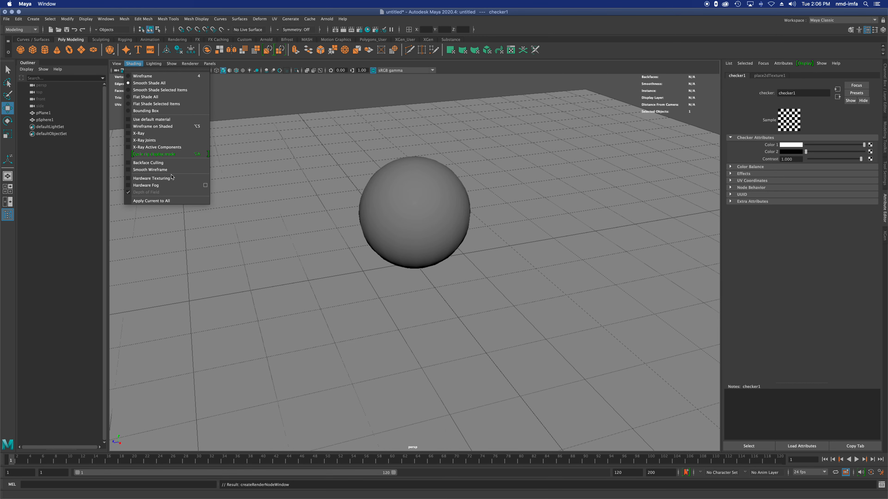
left_click(152, 178)
left_click_drag(417, 236, 381, 217, "alt")
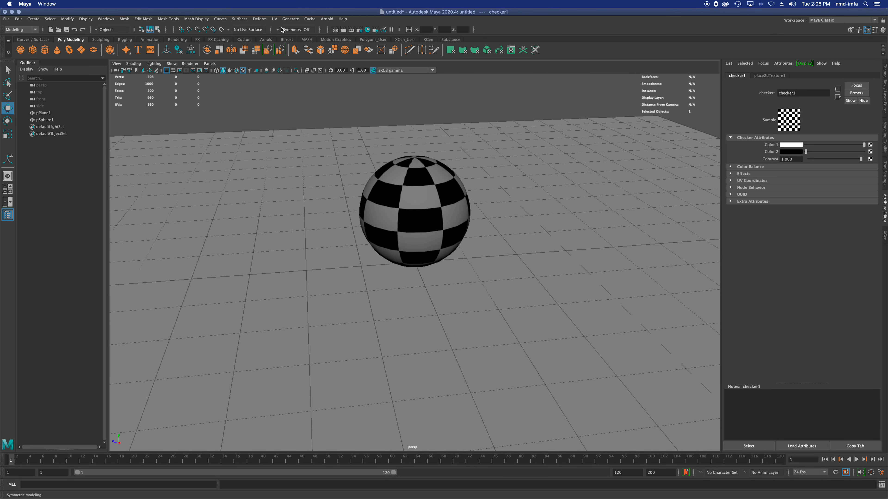
Add an Arnold skydome light to the scene
left_click(266, 41)
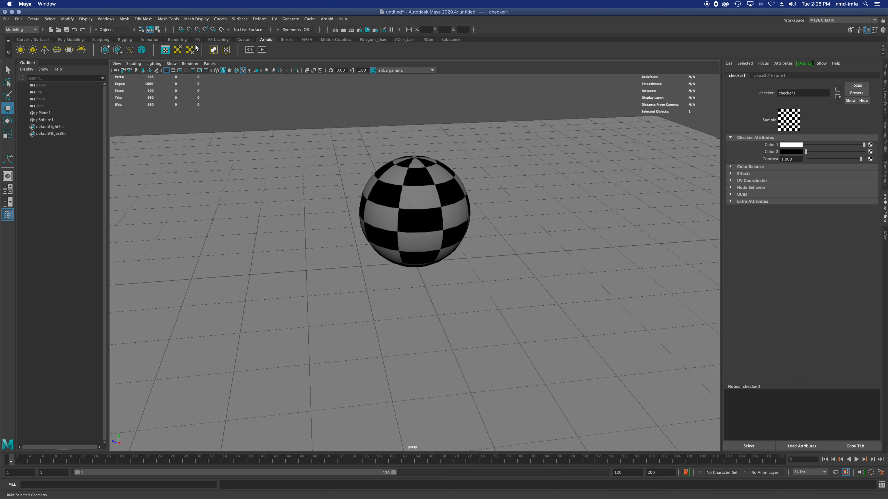
left_click(57, 50)
left_click_drag(370, 210, 384, 213, "alt")
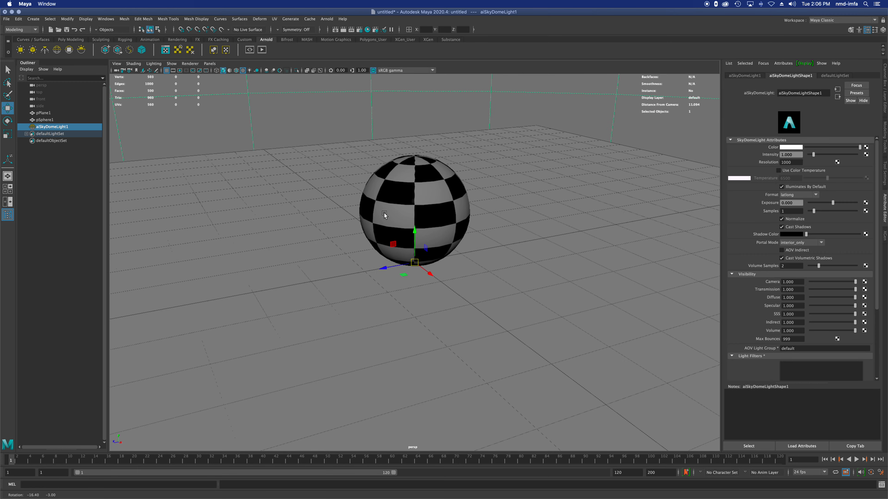
middle_click_drag(408, 219, 296, 256, "alt")
scroll(315, 246, "down", 8)
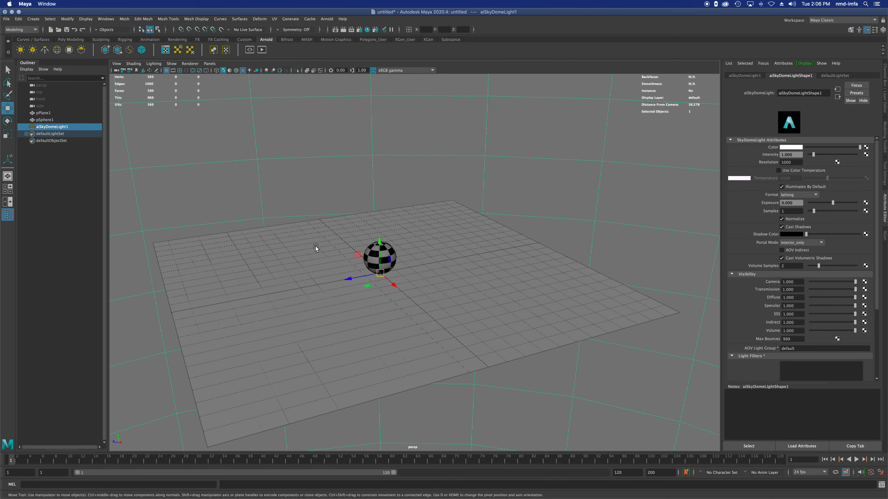
left_click_drag(350, 277, 295, 287)
key("super+z")
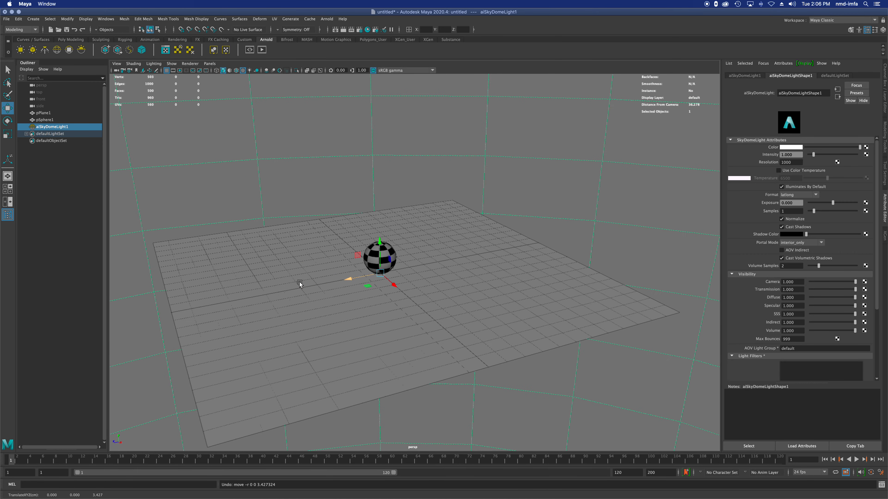
key("d")
key("d")
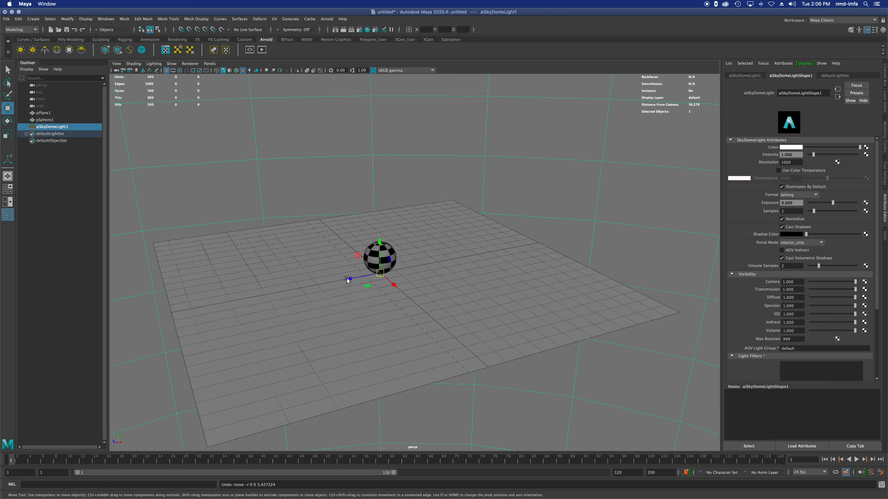
Select the sphere and slide it along the Z axis toward the plane's edge, to about Z 7.9
left_click(52, 120)
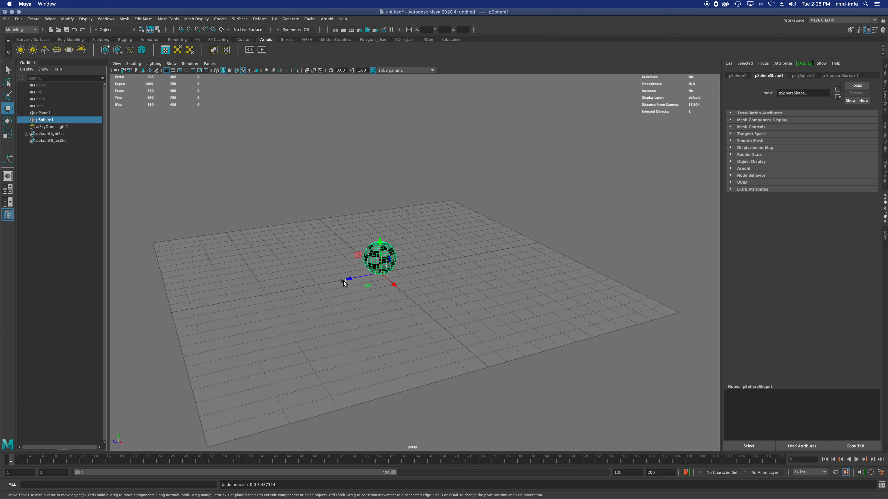
left_click_drag(349, 278, 435, 284)
scroll(261, 304, "up", 5)
scroll(261, 303, "down", 1)
scroll(394, 298, "up", 8)
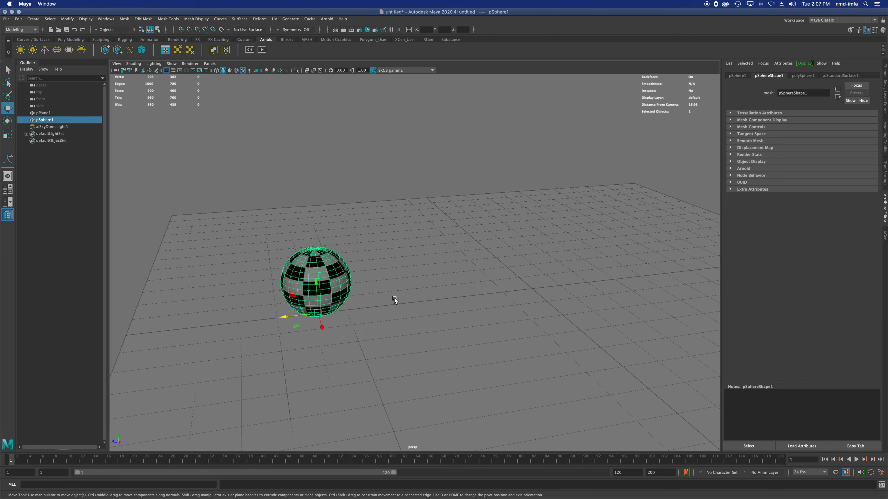
scroll(394, 301, "down", 8)
scroll(389, 301, "up", 1)
scroll(388, 301, "up", 4)
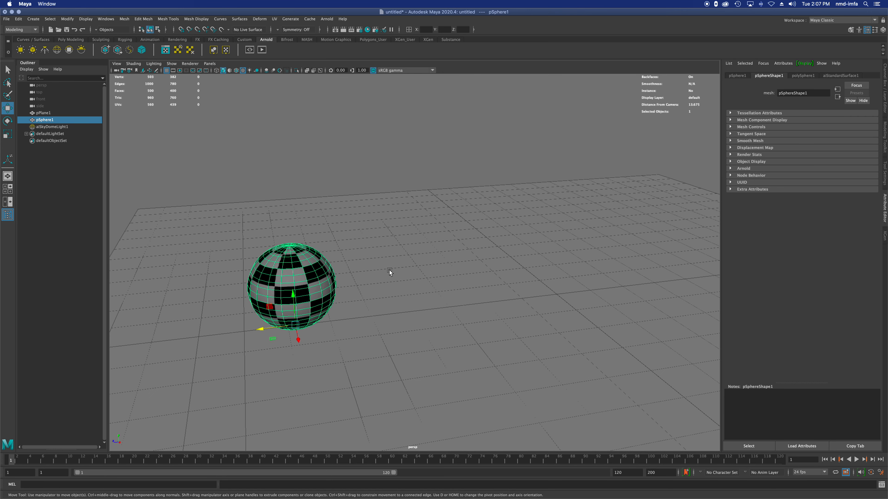
scroll(330, 305, "up", 1)
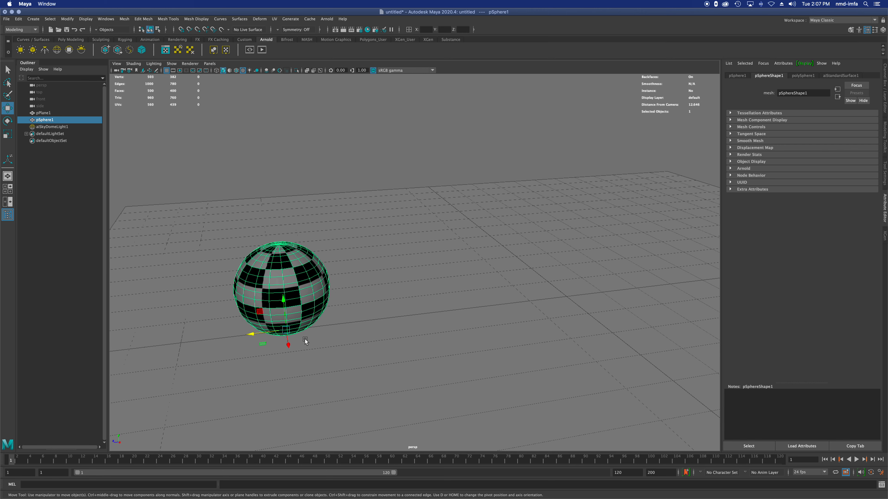
left_click_drag(254, 332, 200, 339)
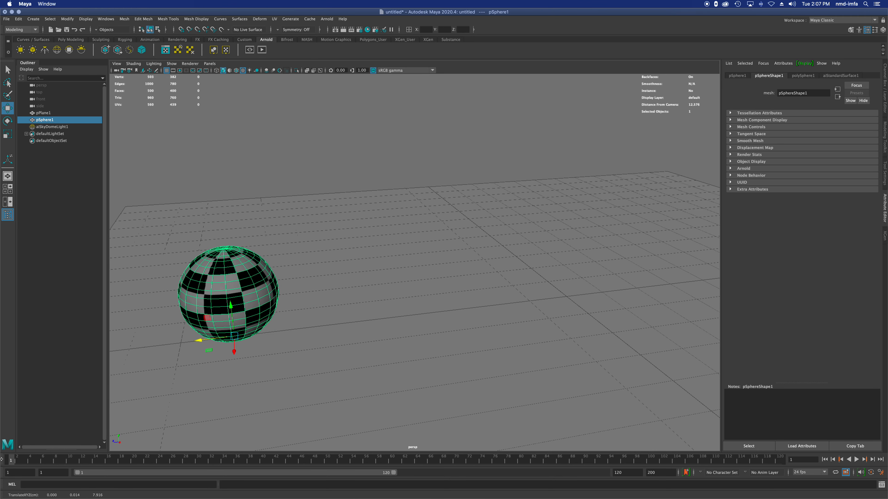
Set a keyframe on the sphere's translate, rotate and scale at frame 1 and show its transform attributes
key("alt+v")
key("alt+v")
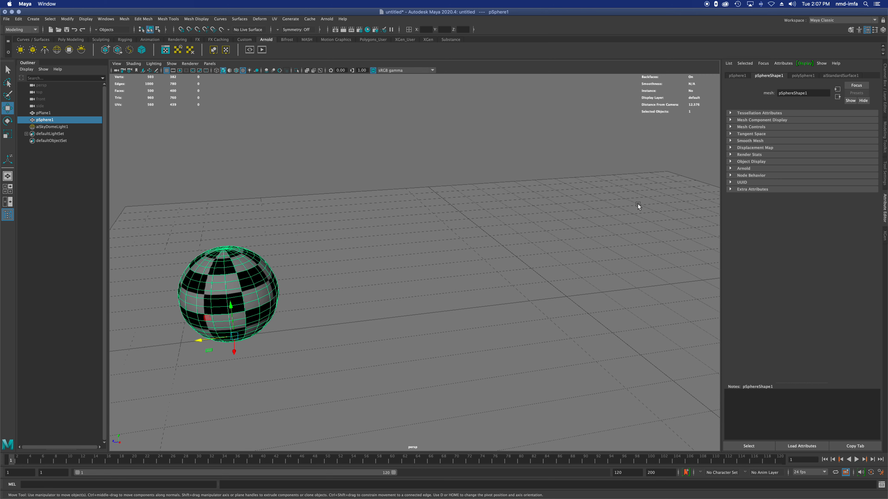
key("s")
left_click(737, 76)
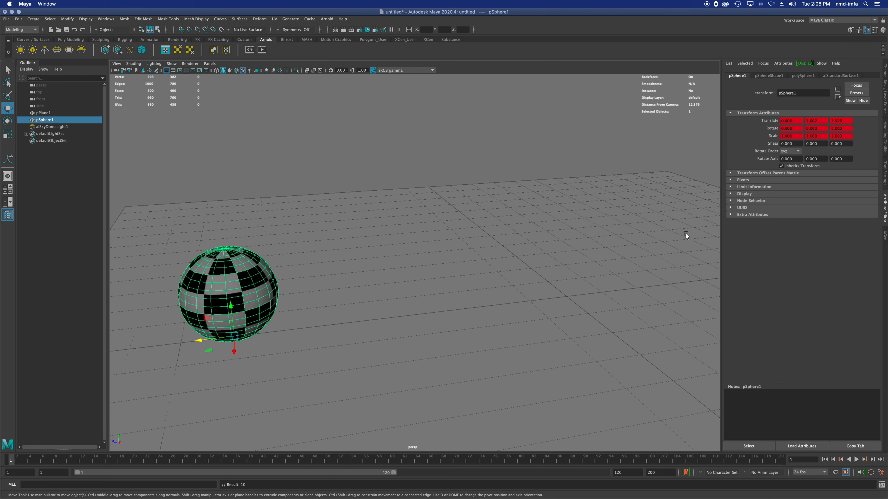
At frame 5, raise the sphere to about Y 2.46, move it to about Z 6.71, and set a keyframe
middle_click_drag(509, 294, 469, 287, "alt")
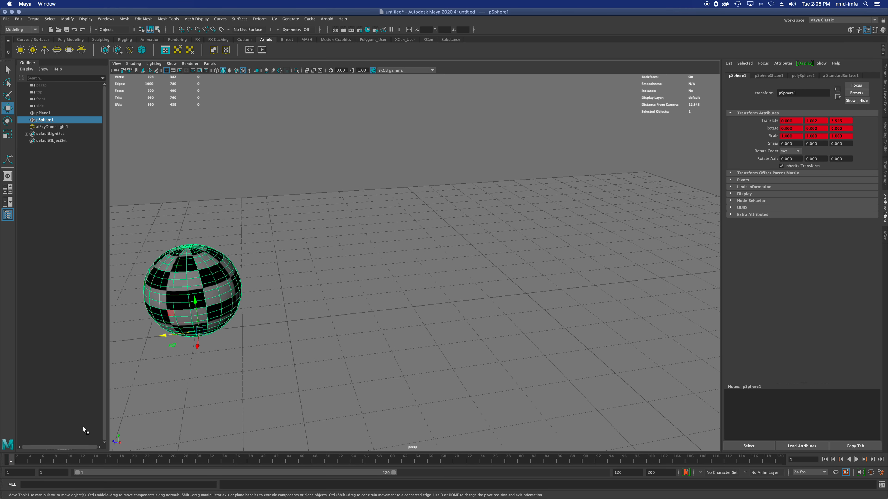
left_click_drag(67, 458, 40, 460)
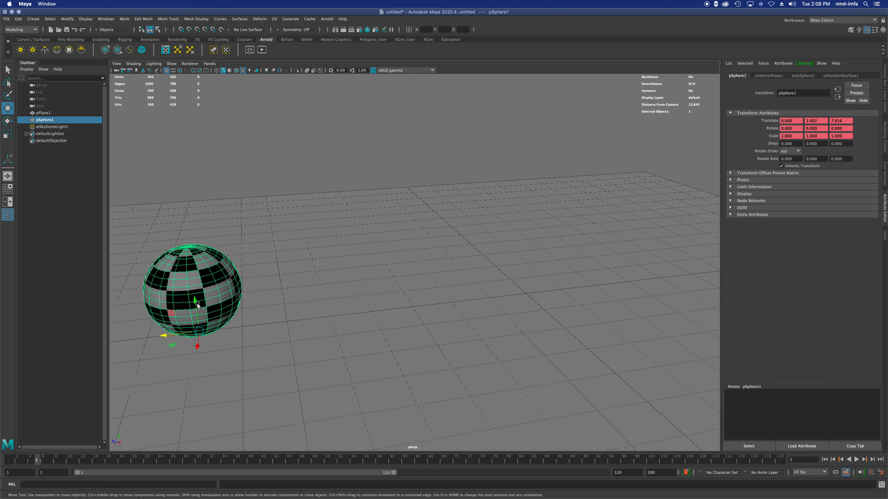
left_click_drag(195, 302, 187, 238)
left_click_drag(158, 274, 219, 276)
key("s")
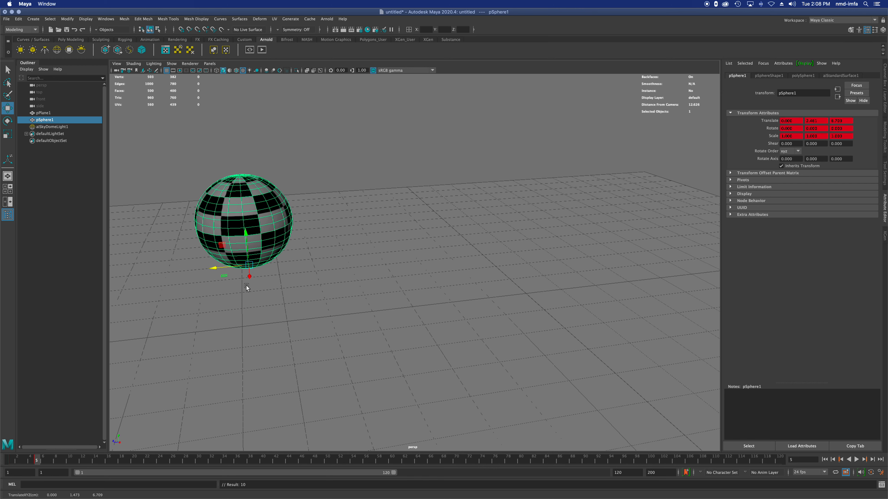
At frame 10, try moving the sphere farther along Z to about 5.16 and lowering it to about Y 0.87
left_click(66, 458)
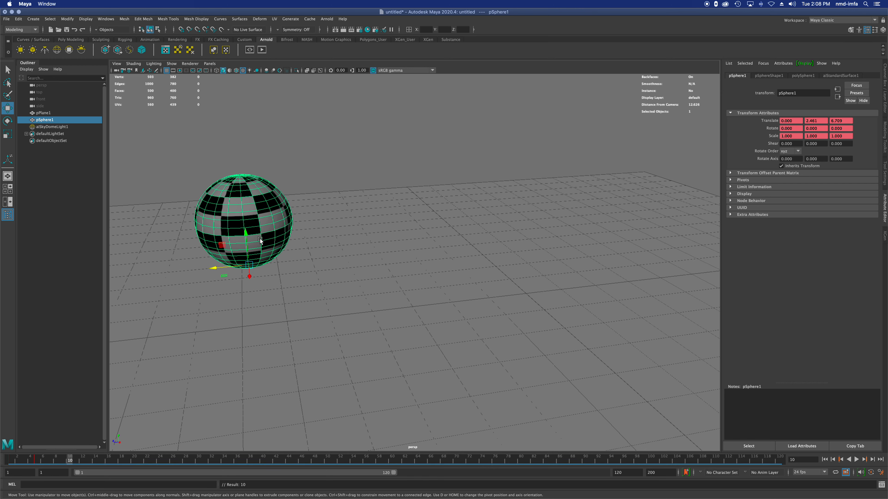
left_click_drag(232, 266, 305, 267)
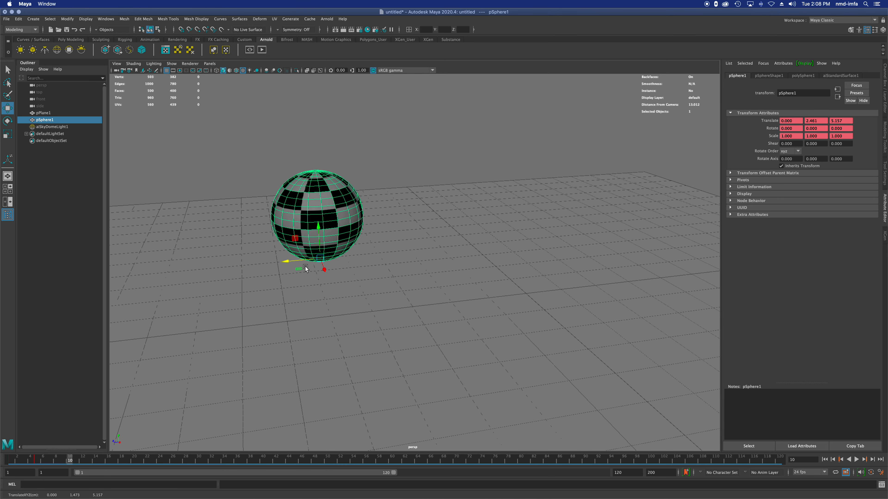
left_click_drag(320, 226, 337, 294)
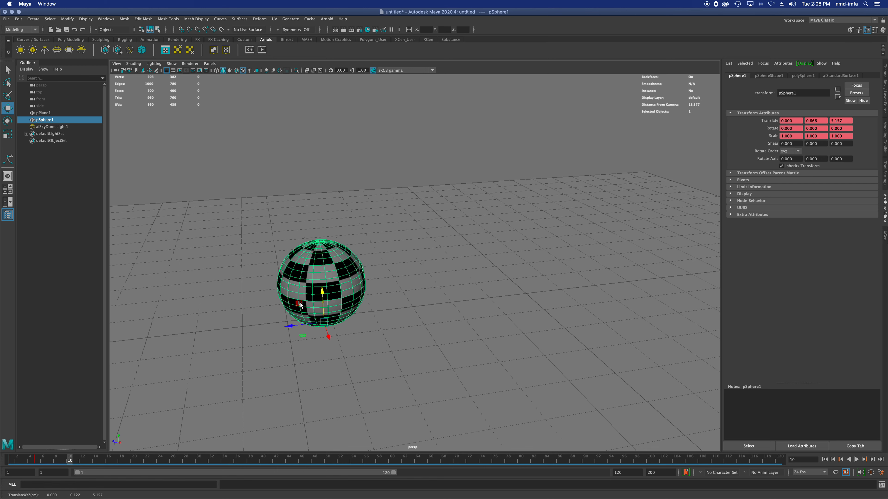
Return to frame 1 to check the sphere's Translate Y value, and advance to the key at frame 5
left_click_drag(21, 460, 10, 460)
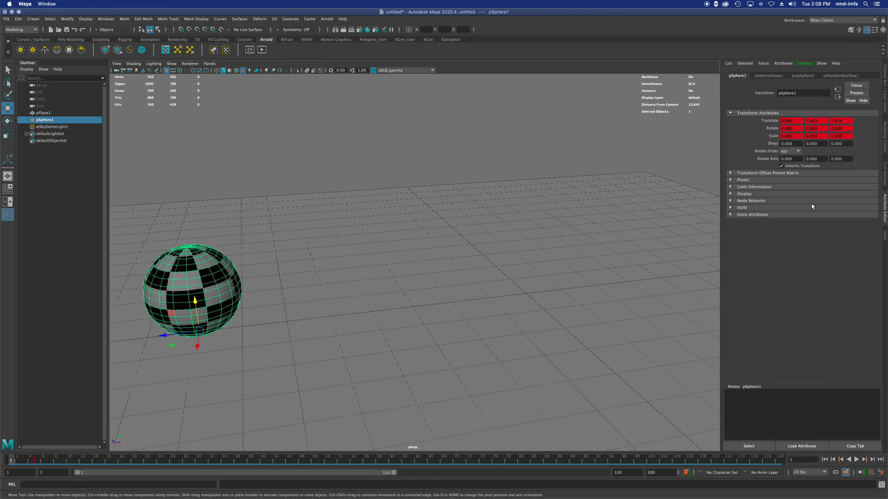
left_click(820, 121)
key("Return")
left_click(865, 460)
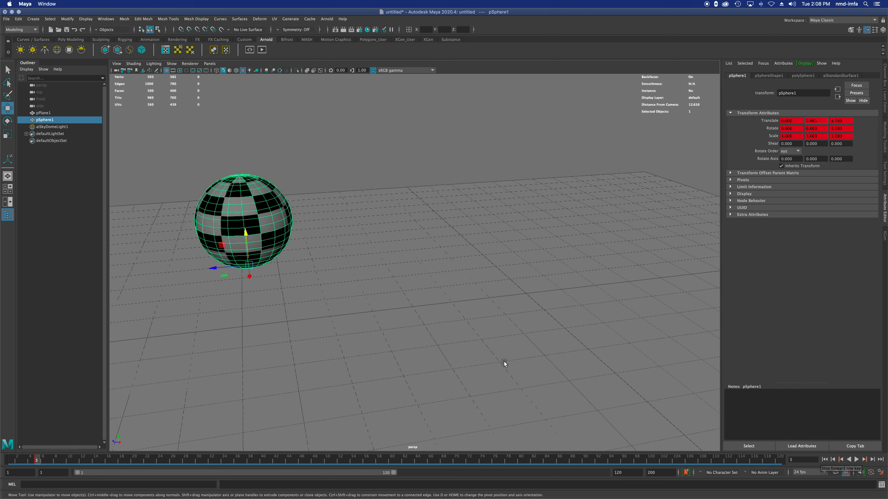
At frame 10, move the sphere to about Z 6.25, set its Translate Y to 1, and set a keyframe
left_click_drag(441, 358, 440, 351, "alt")
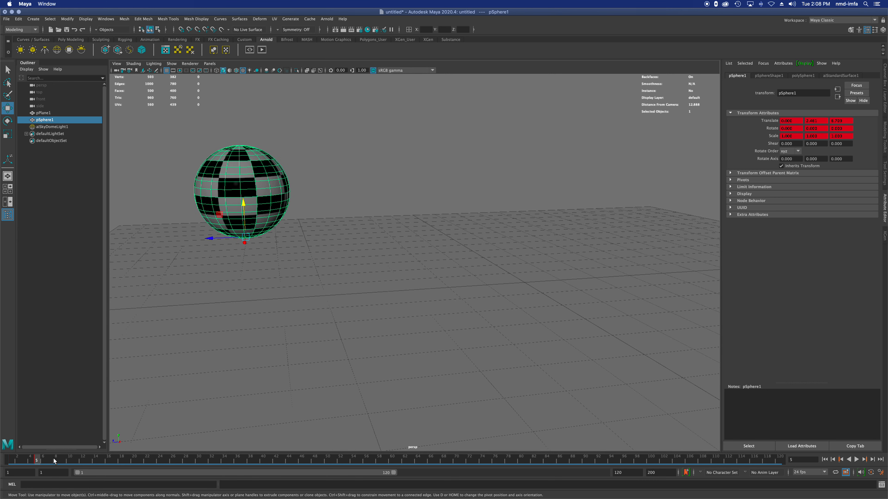
left_click(67, 459)
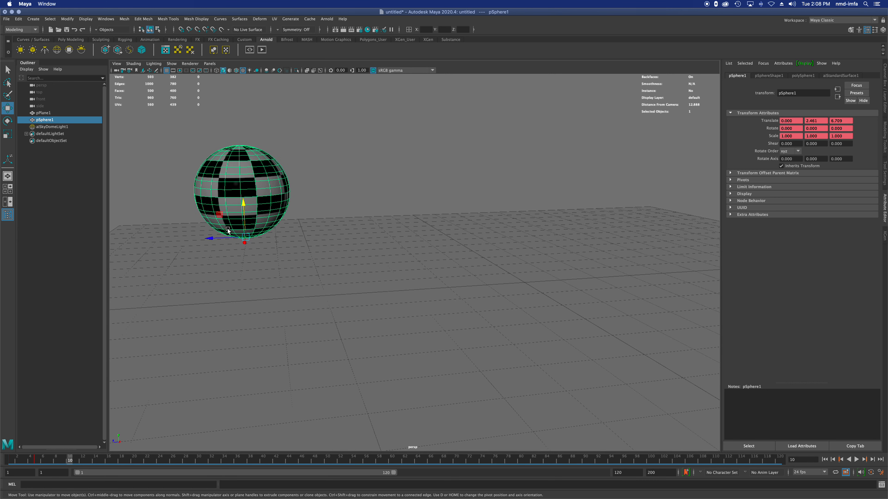
left_click_drag(240, 235, 269, 270)
left_click(825, 121)
type("1")
key("Return")
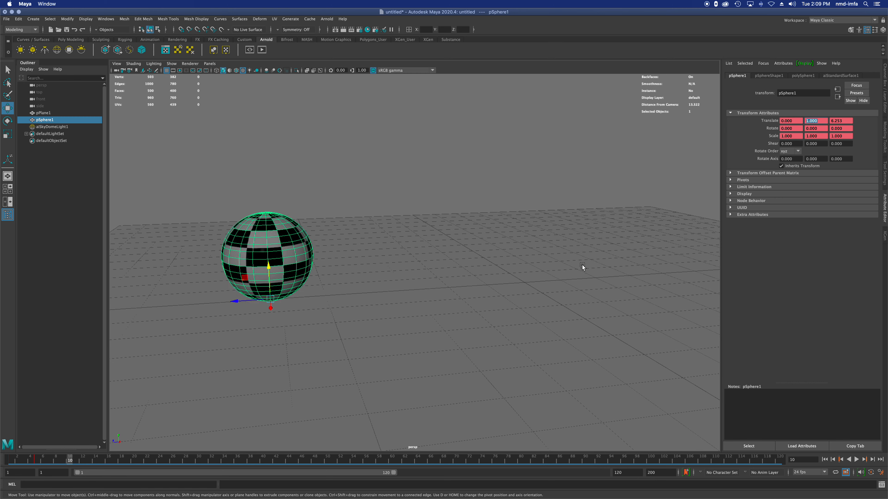
left_click(782, 120)
key("s")
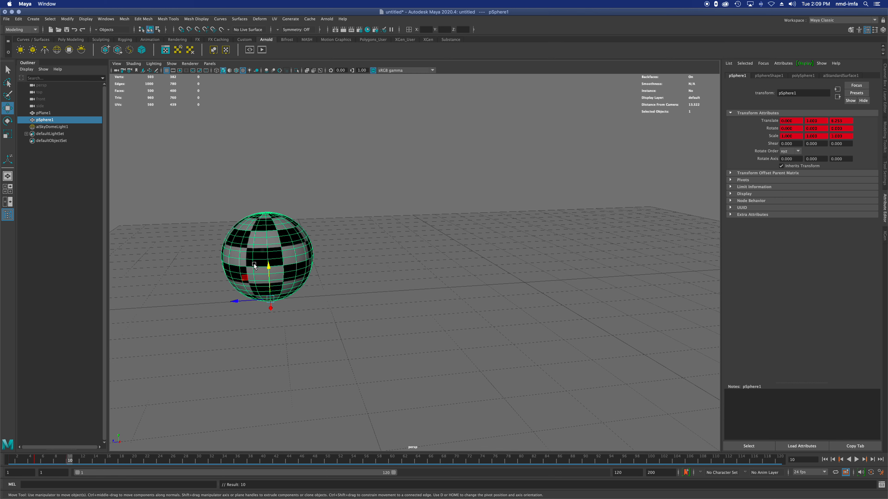
Play the animation from the first frame to check the bounce, and stop playback
left_click(824, 459)
left_click(856, 460)
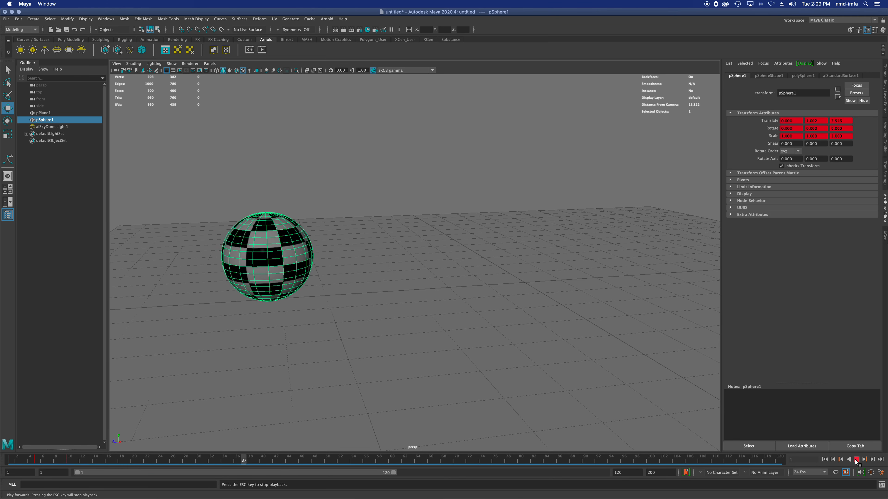
left_click(856, 460)
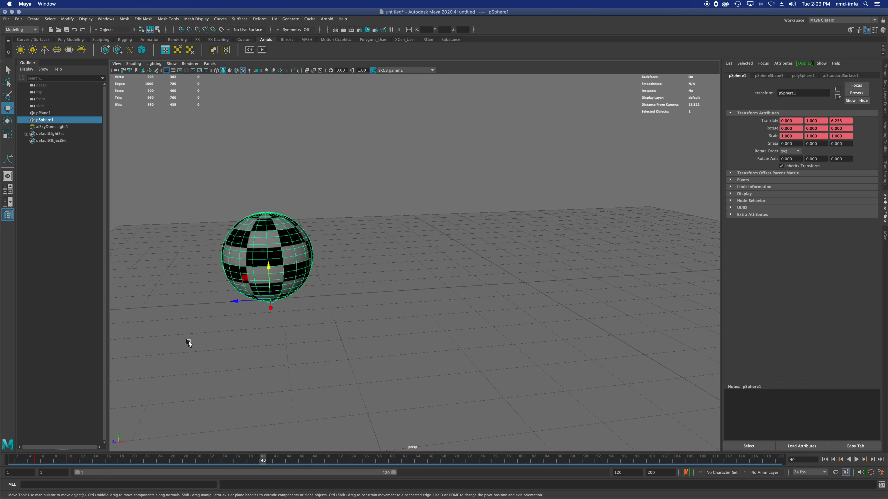
At frame 15, try moving the sphere forward to about Z 5.04 and raising it to about Y 1.85
left_click_drag(88, 461, 102, 461)
middle_click_drag(288, 295, 310, 300)
left_click_drag(323, 271, 325, 232)
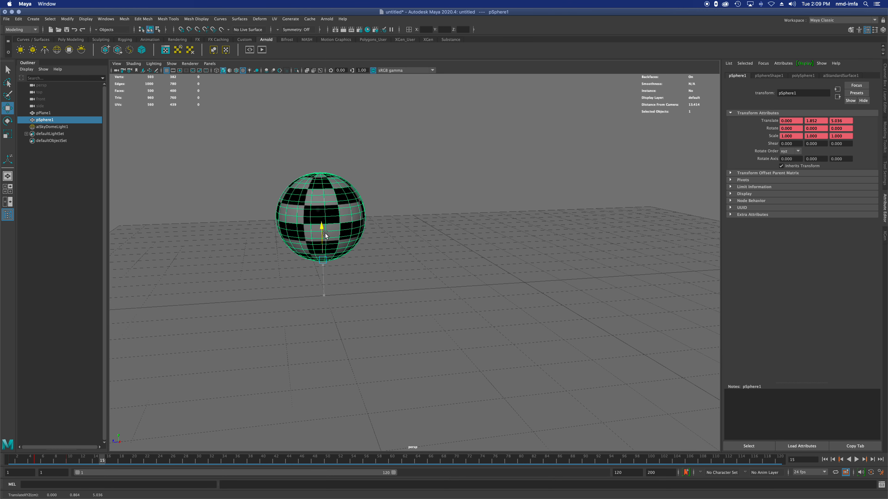
At the frame 5 key, set the sphere's Translate Y to 3 and set the keyframe again
left_click(825, 460)
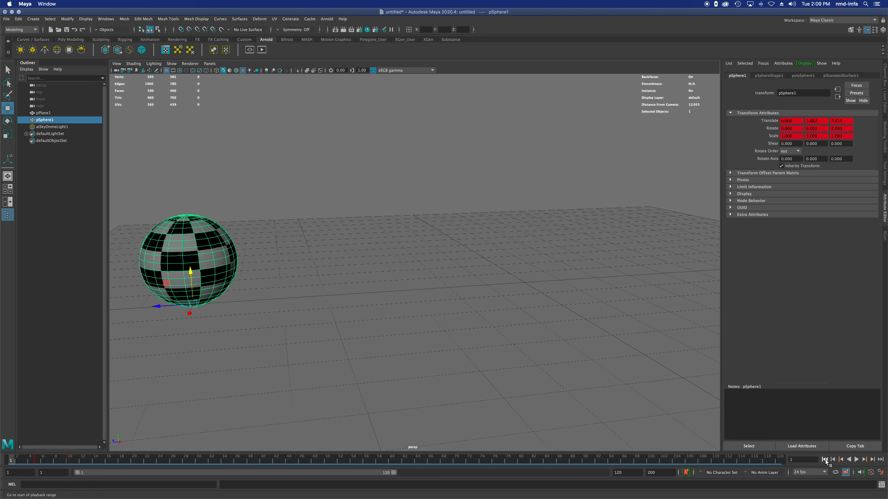
left_click(863, 459)
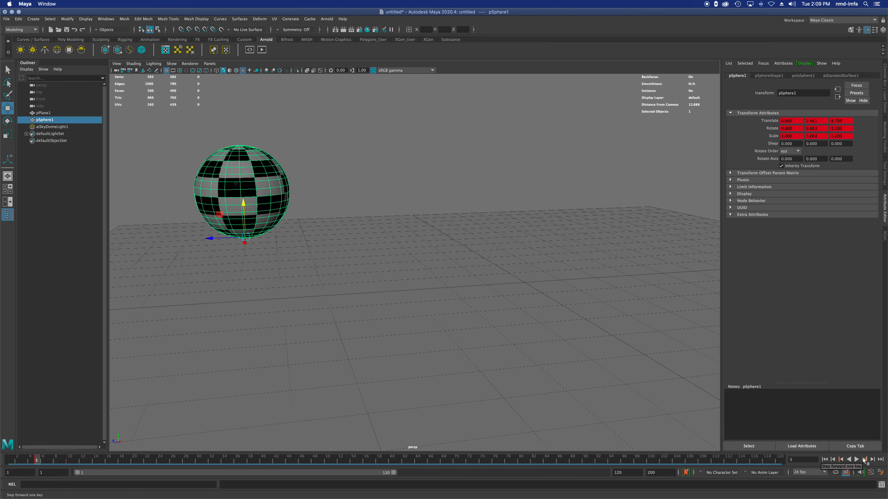
left_click(821, 120)
type("3")
key("Return")
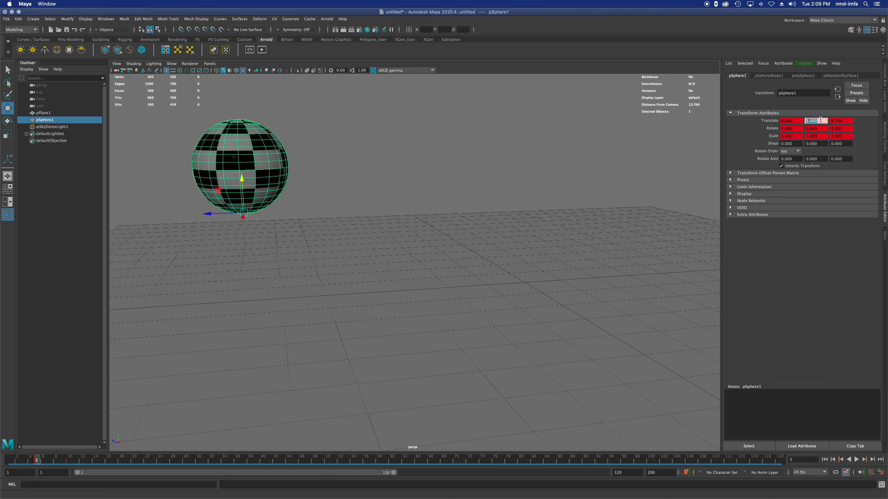
left_click(259, 180)
key("s")
Step through the keys at frames 1, 5 and 10 and scrub the timeline to examine the sphere's translate values and bounce
left_click(66, 459)
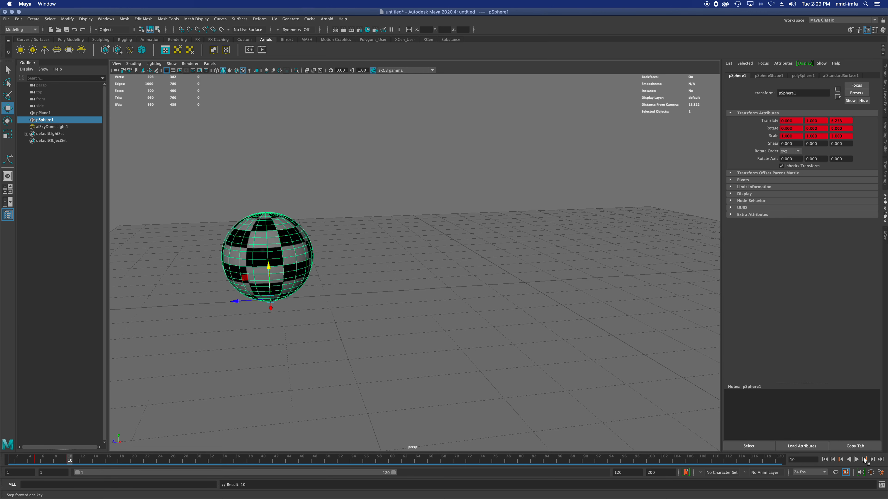
left_click(864, 460)
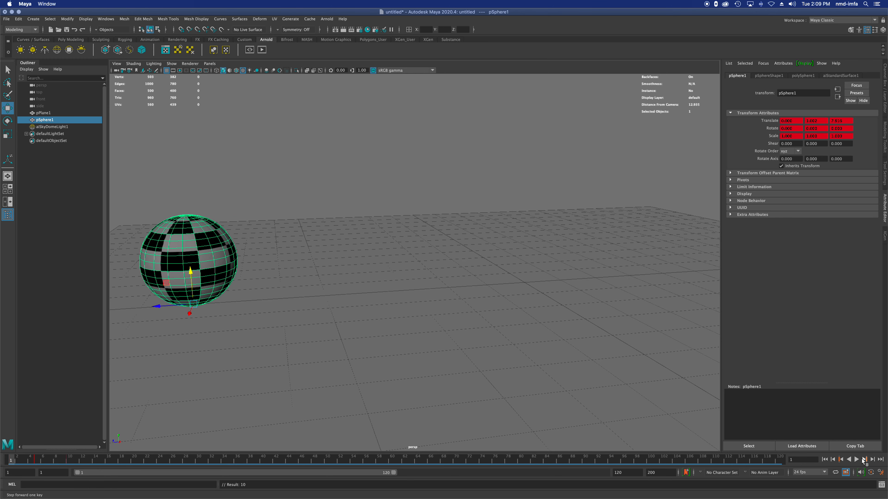
left_click(842, 460)
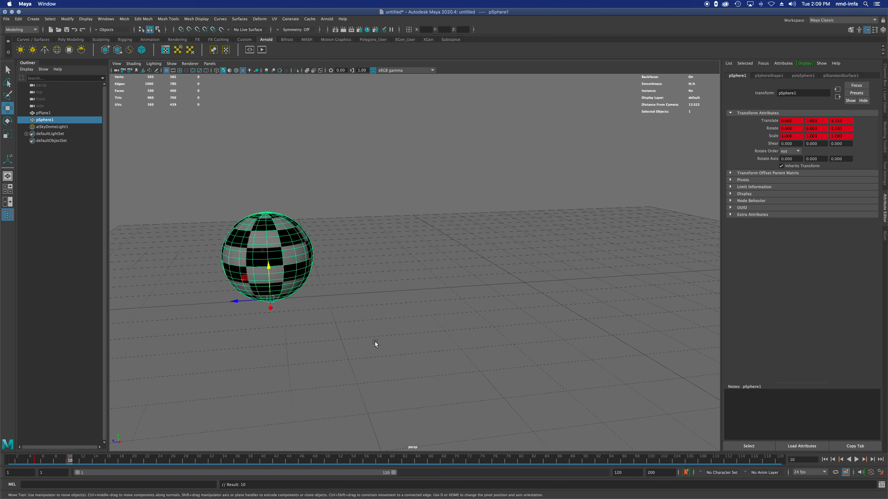
left_click(841, 460)
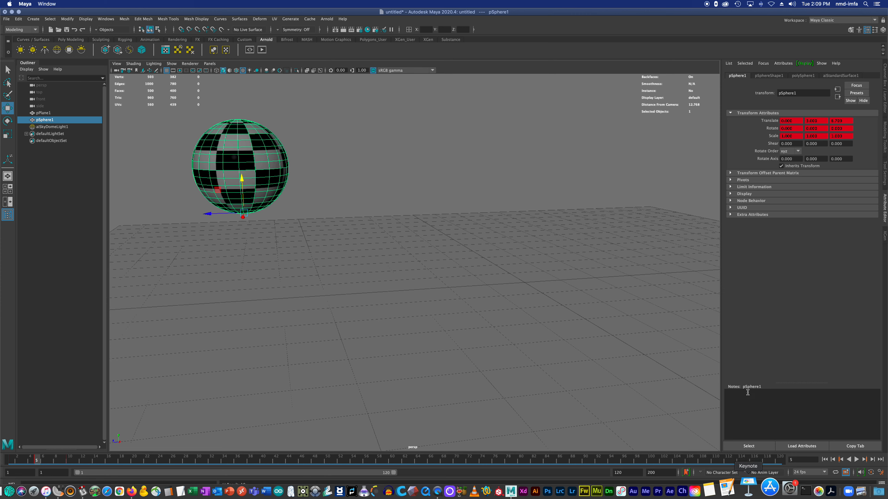
left_click(864, 459)
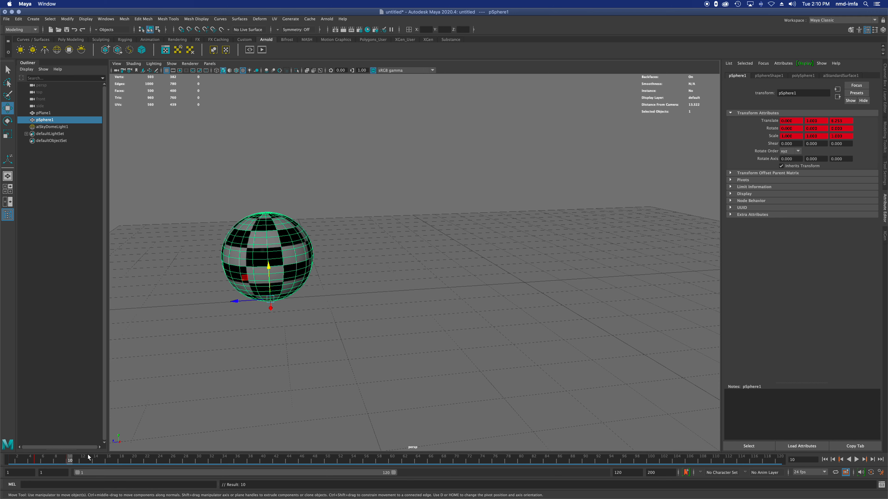
left_click(95, 459)
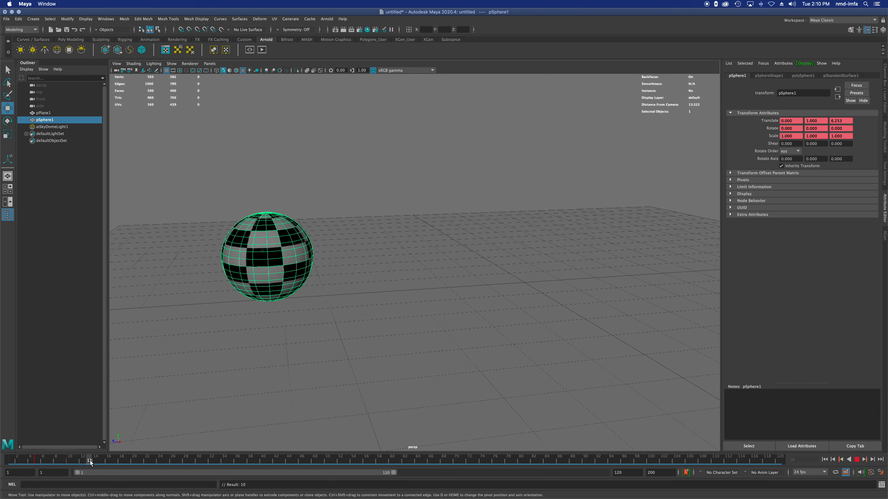
left_click_drag(91, 461, 7, 462)
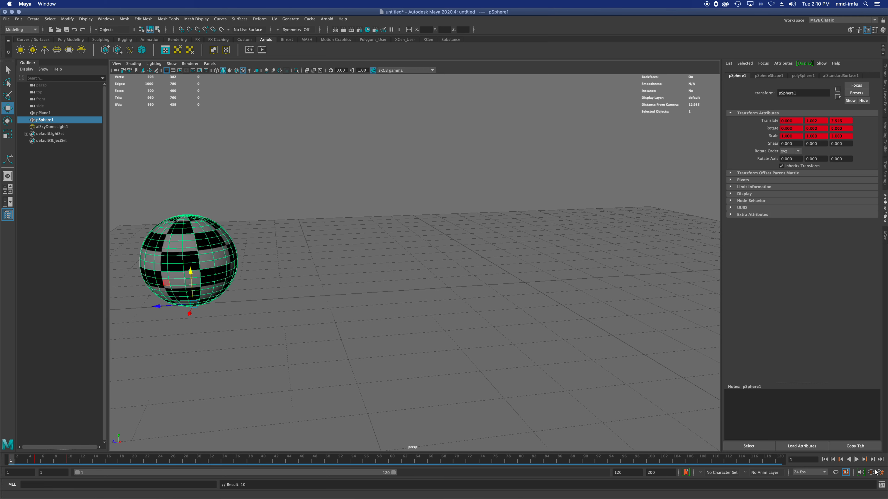
left_click(864, 461)
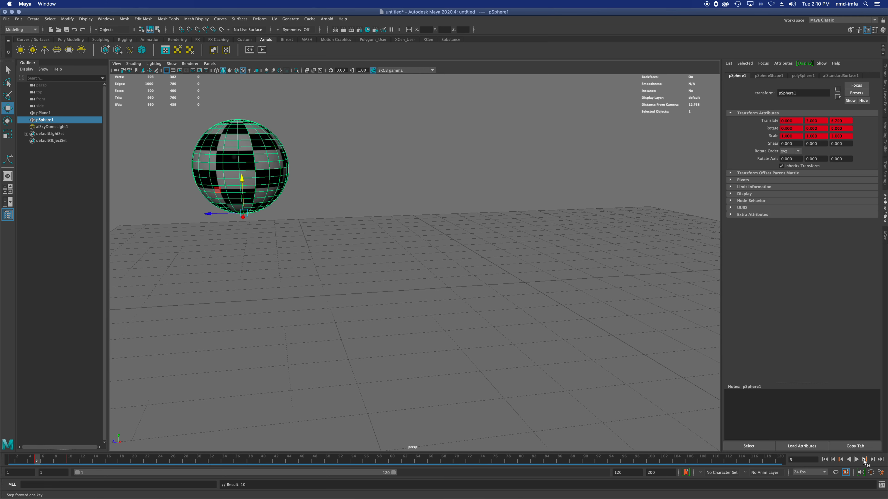
At frame 1, set the sphere's Translate Z to 8
left_click(824, 460)
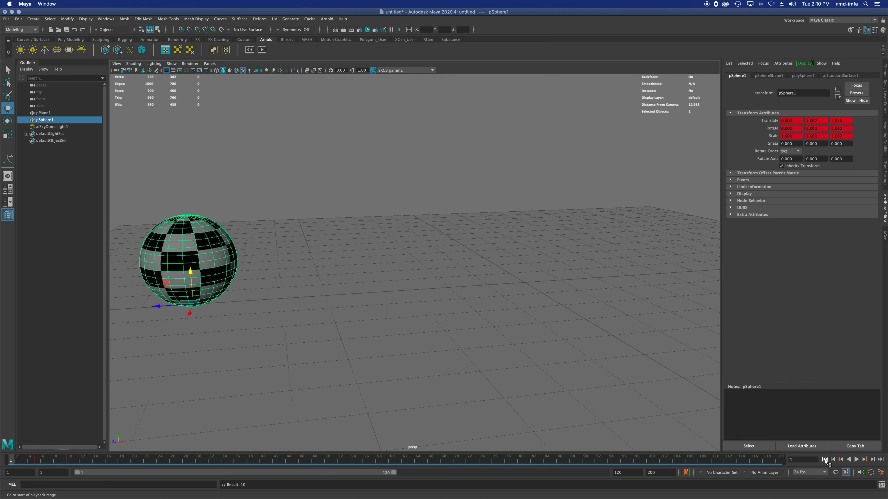
left_click(843, 121)
type("8")
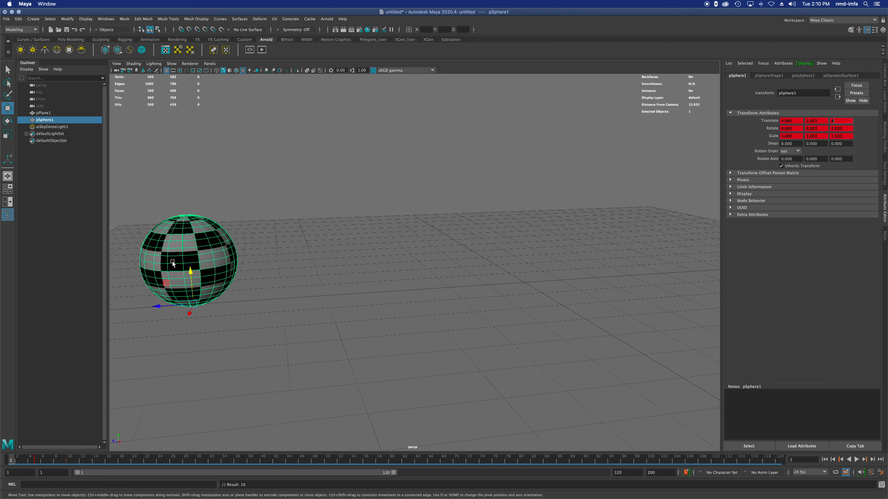
key("Return")
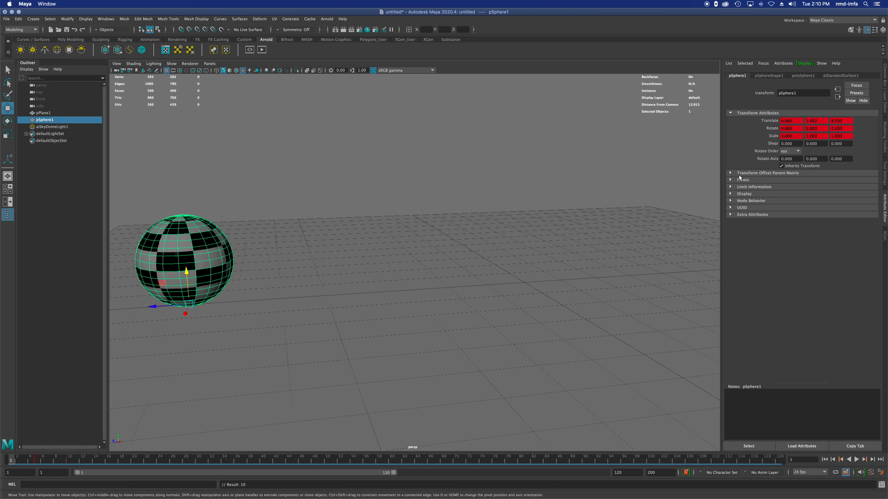
At the frame 5 key, set the sphere's Translate Z to 7 and set a keyframe
left_click(868, 461)
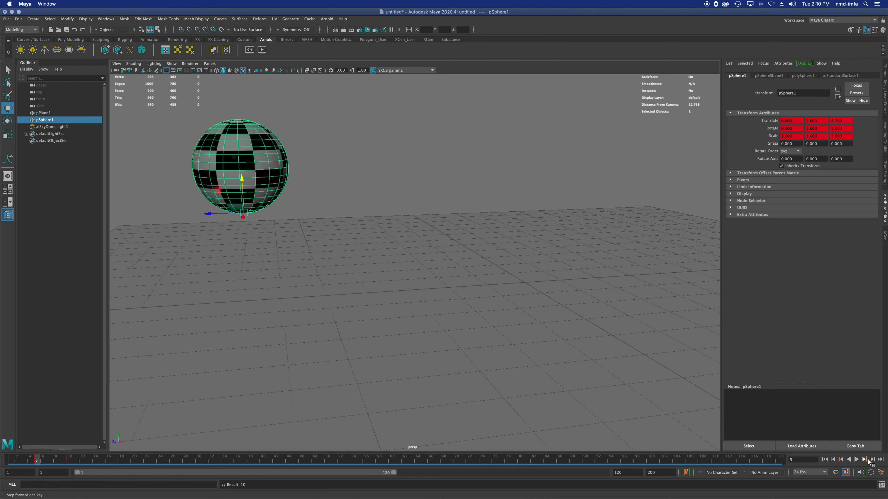
left_click(849, 120)
type("7")
key("Return")
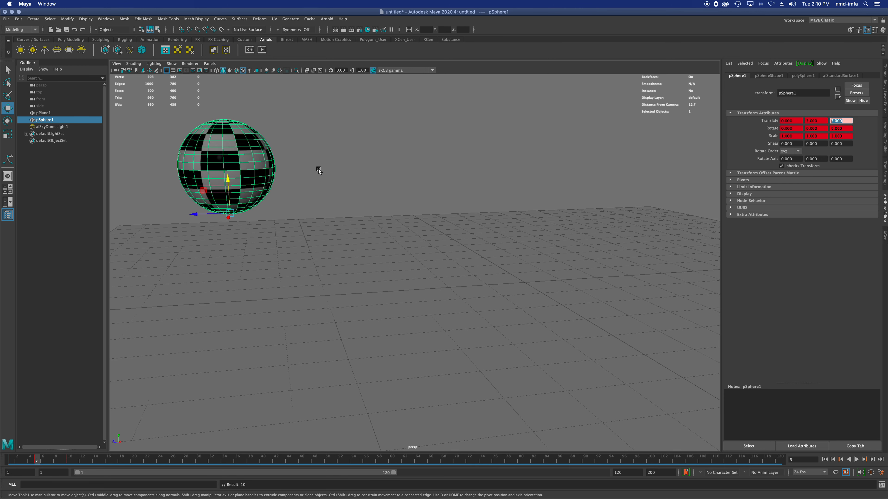
key("s")
At the frame 10 key, set the sphere's Translate Z to 6
left_click(864, 460)
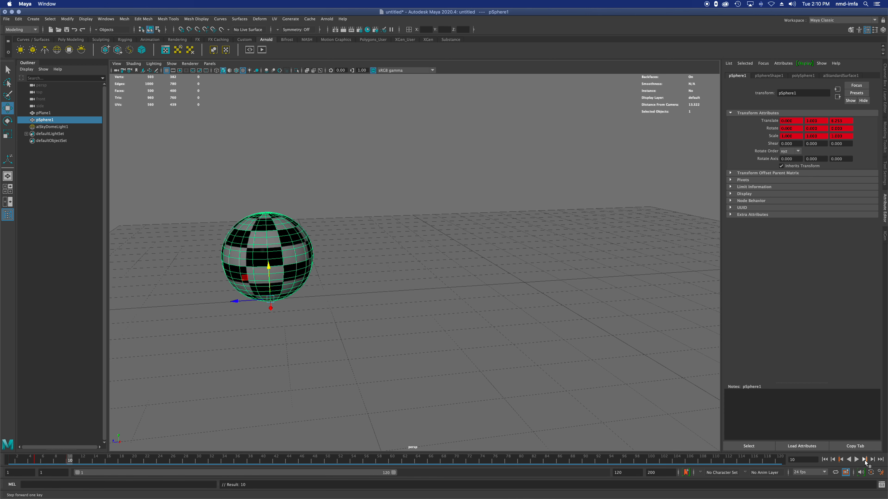
left_click(839, 120)
type("6")
key("Return")
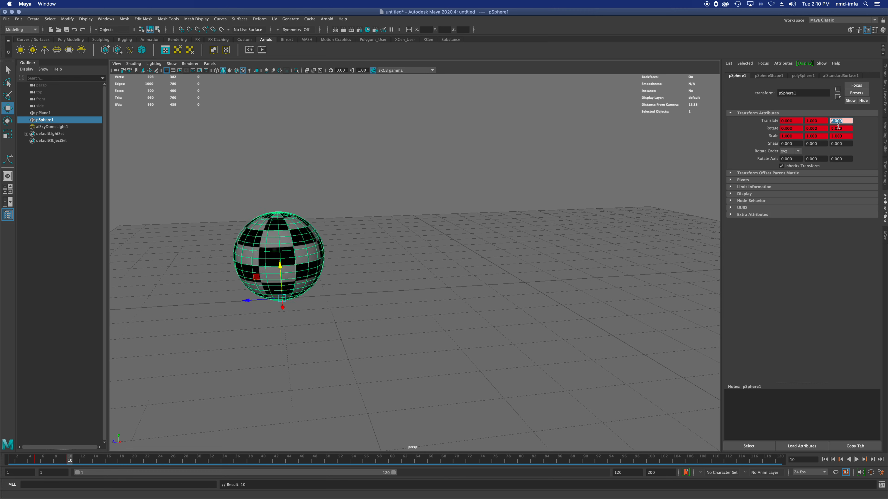
left_click(256, 262)
At frame 15, set the sphere's Translate Z to 5 and Translate Y to 2, and set a keyframe
left_click_drag(71, 461, 101, 462)
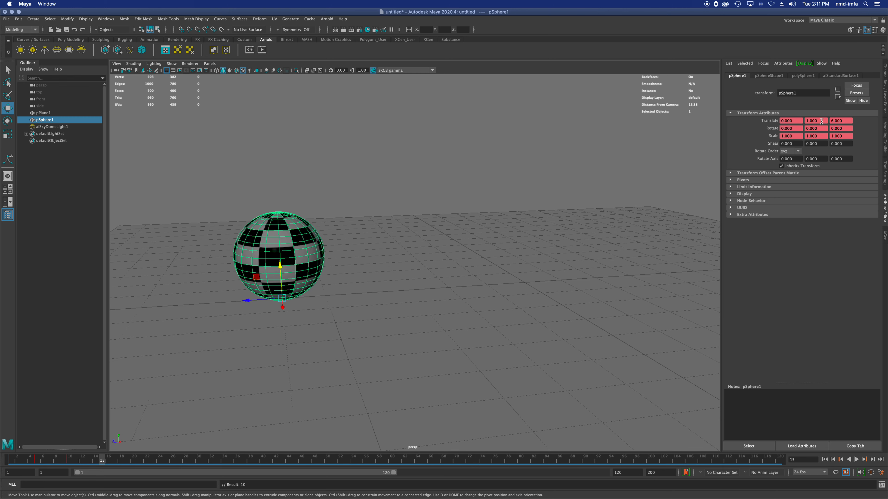
left_click(847, 122)
type("5")
key("Return")
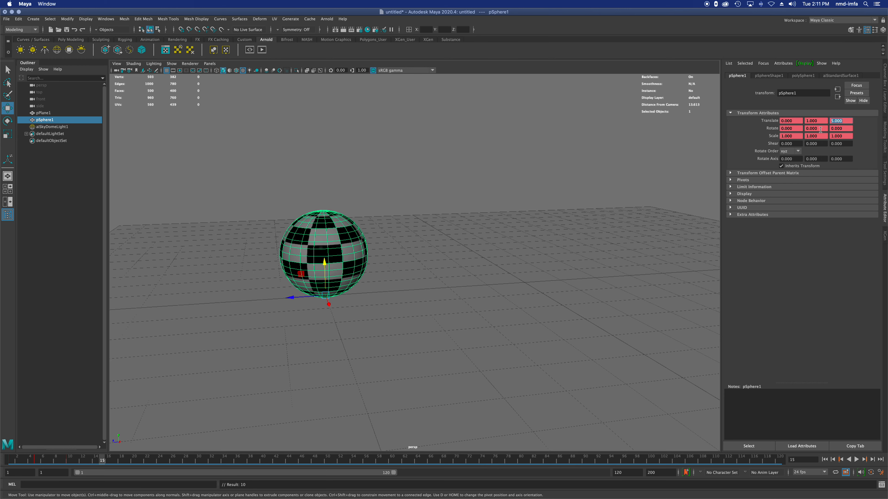
left_click(814, 121)
type("2")
key("Return")
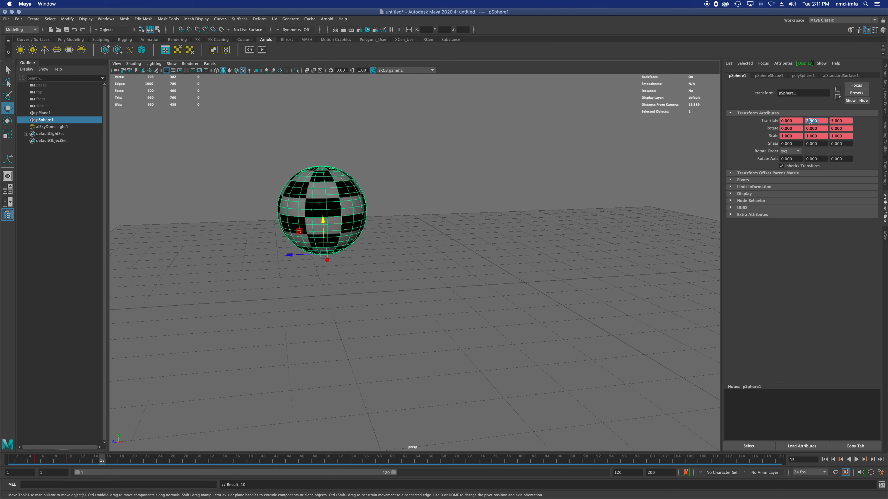
left_click(337, 212)
key("s")
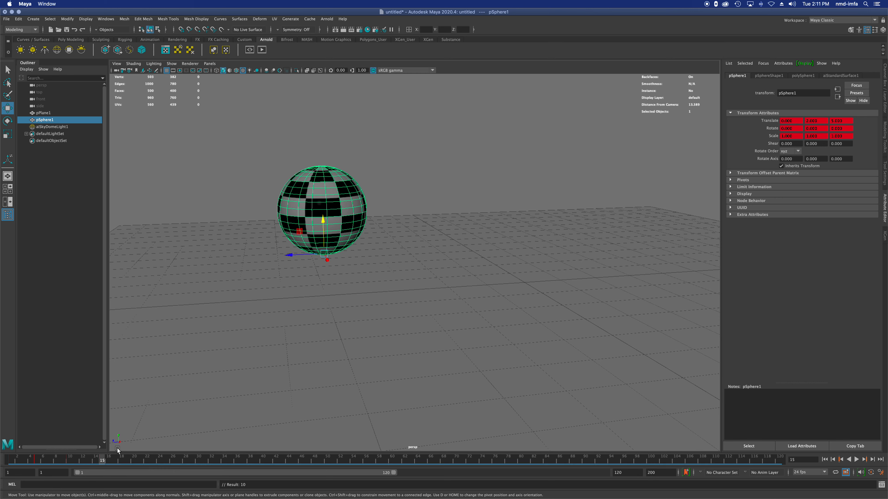
Step through the sphere's keys from frame 1 to frame 15 to examine the bounce positions
left_click(825, 460)
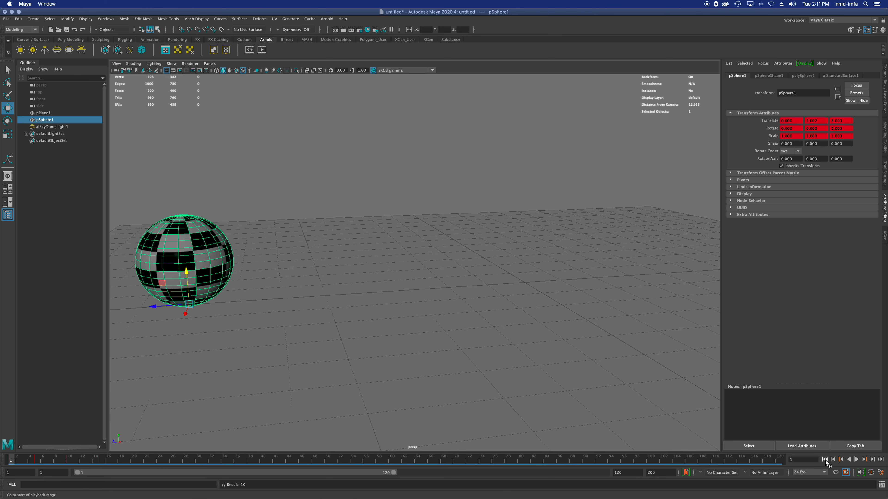
left_click(865, 459)
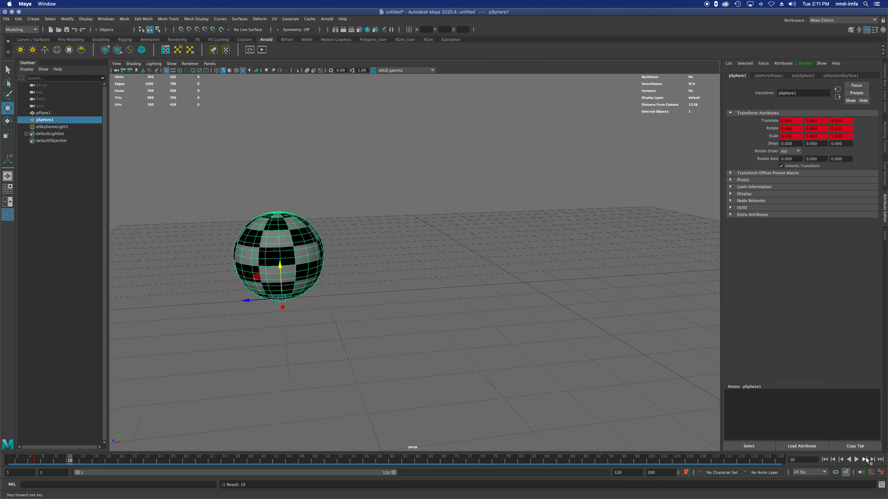
left_click(866, 459)
left_click(865, 458)
left_click(865, 459)
left_click(865, 459)
left_click(865, 459)
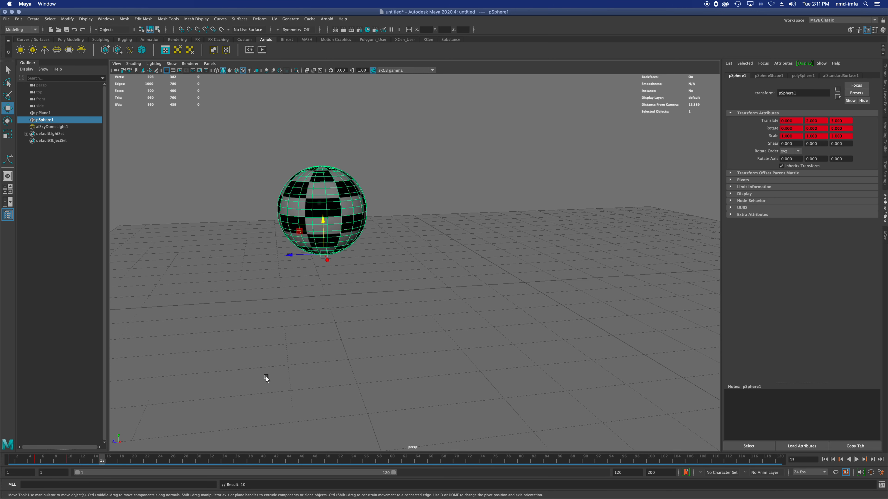
At frame 20, set the sphere's Translate Y to 1 and Translate Z to 4, set a keyframe, and compare it with the previous key
left_click(111, 461)
left_click_drag(111, 461, 134, 461)
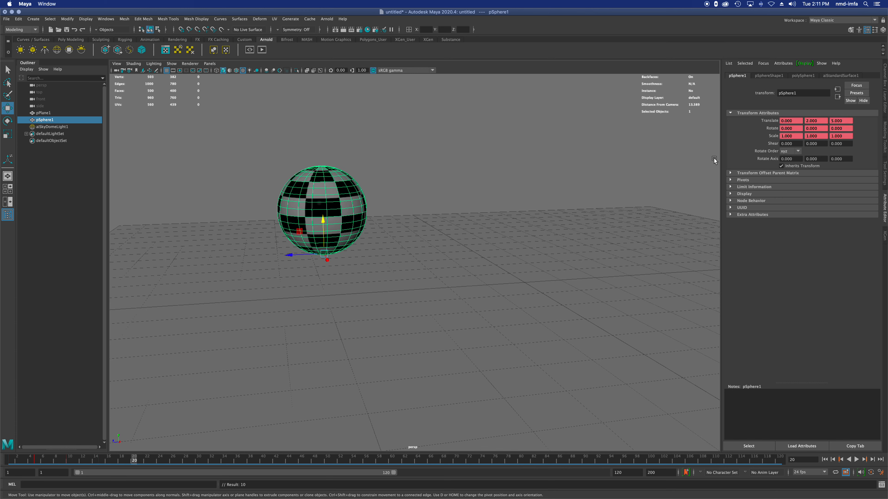
left_click(823, 121)
type("3")
type("1")
key("Return")
left_click(832, 121)
type("4")
key("Return")
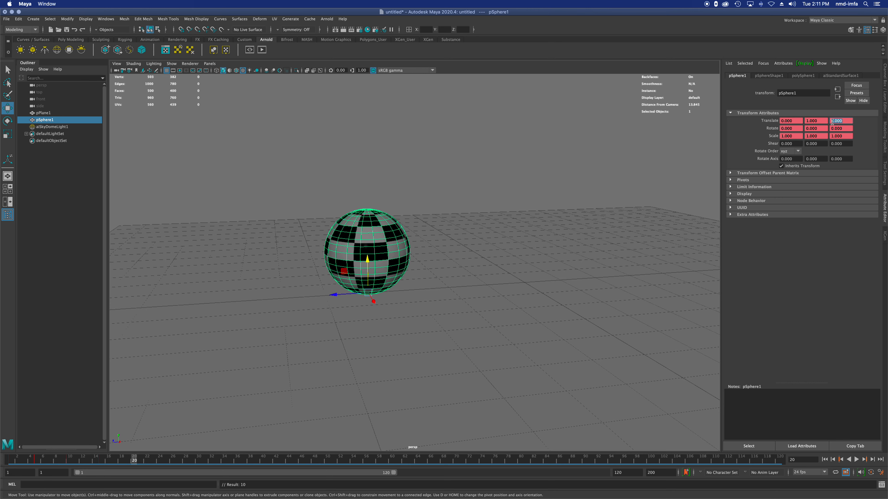
left_click(360, 237)
key("s")
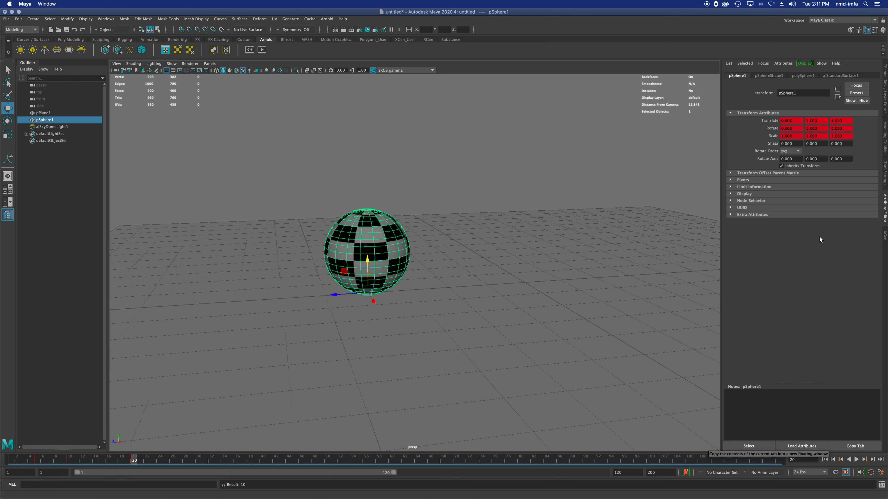
left_click(840, 460)
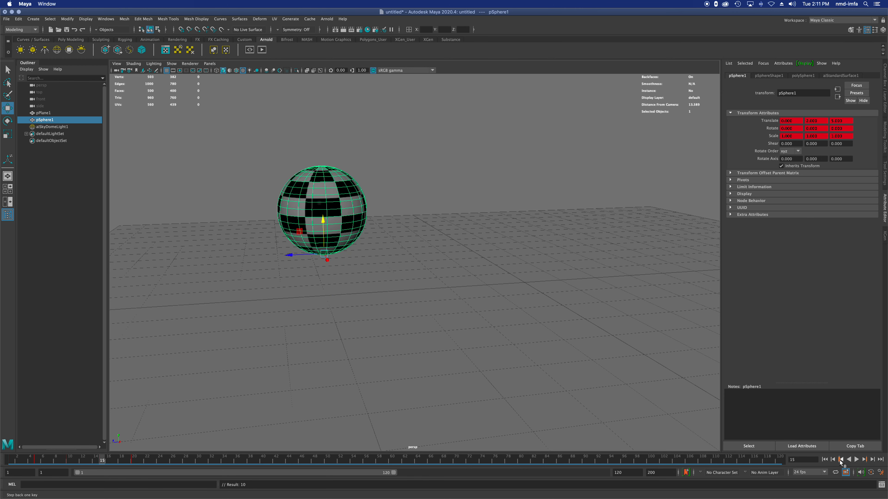
left_click(865, 459)
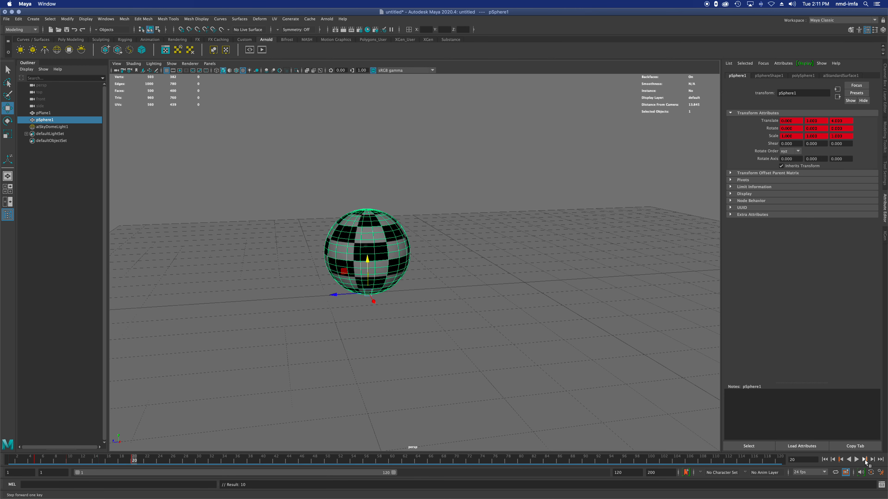
At frame 25, set the sphere's Translate Z to 3 and Translate Y to 1.5, and set a keyframe
left_click_drag(141, 463, 167, 462)
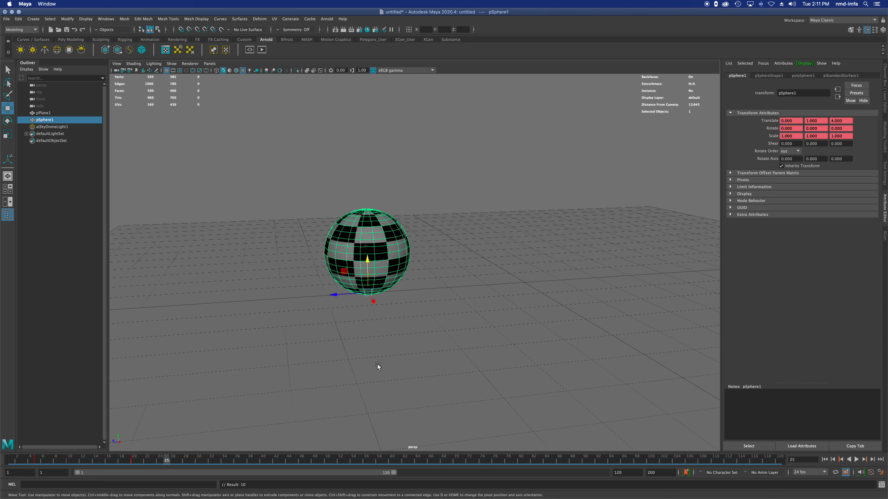
double_click(839, 120)
type("3")
key("Return")
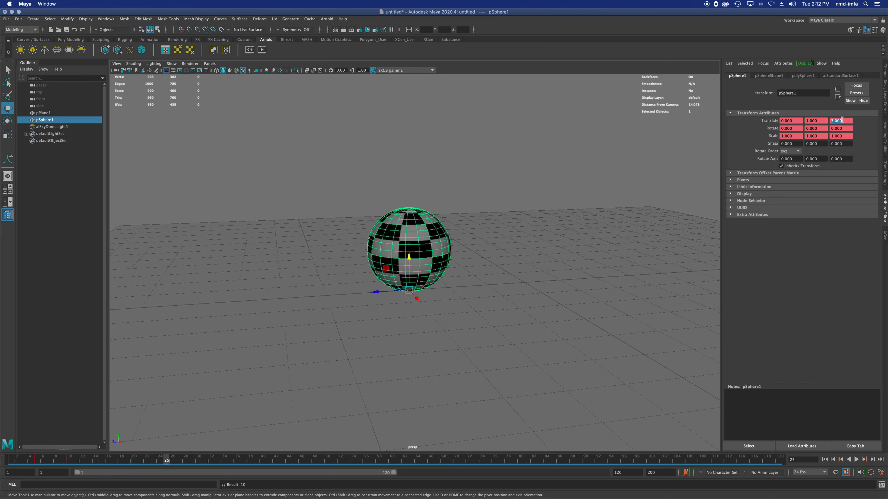
left_click(824, 121)
type("1.5")
key("Return")
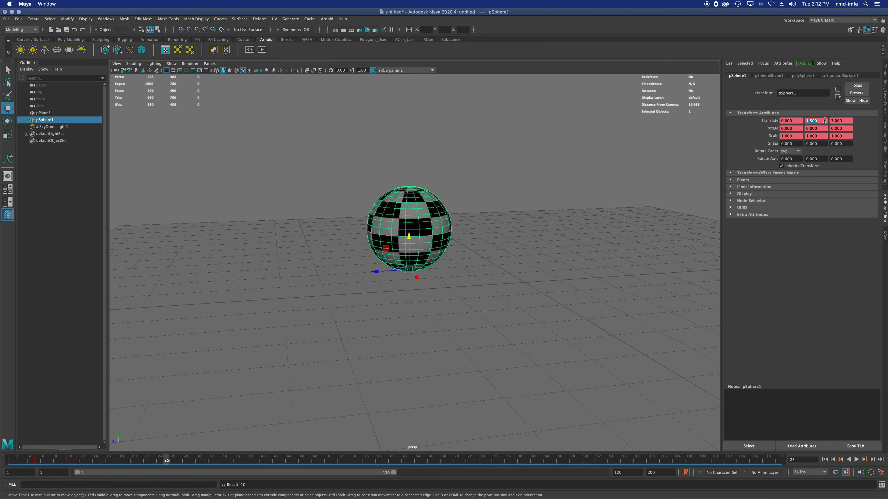
left_click(412, 230)
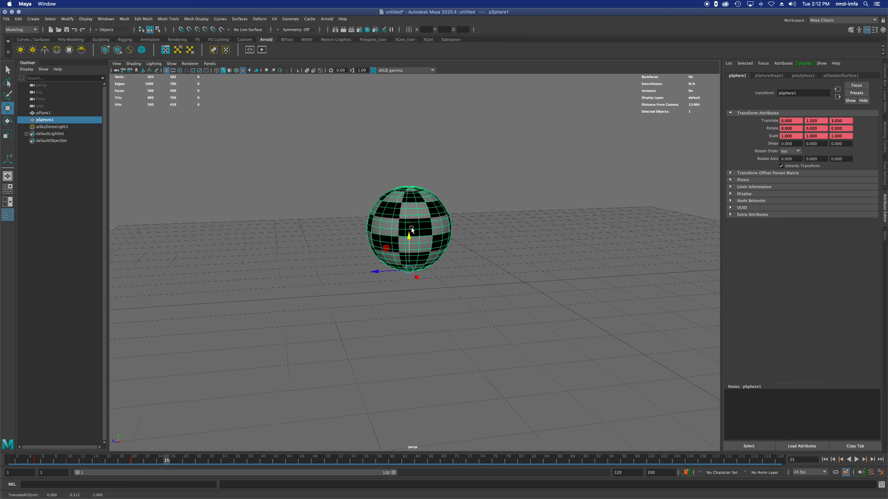
key("s")
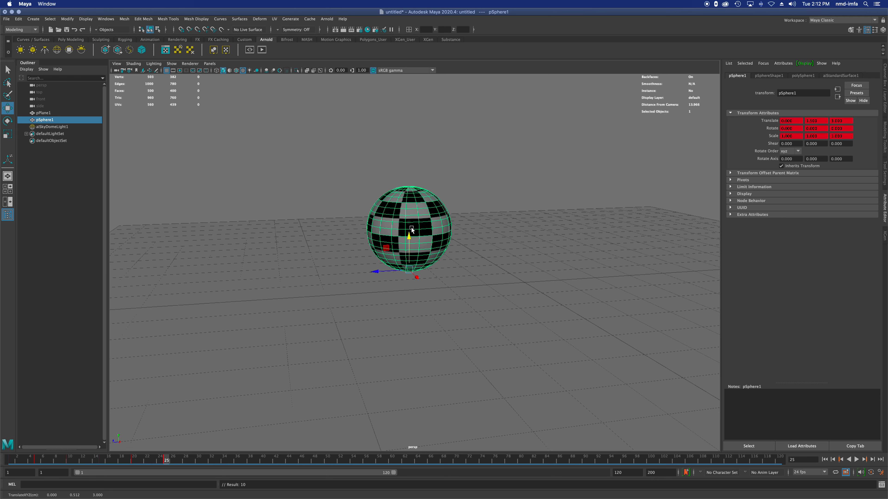
At frame 30, set the sphere's Translate Y to 1 and Translate Z to 2, and set a keyframe
left_click(857, 460)
left_click_drag(174, 462, 198, 460)
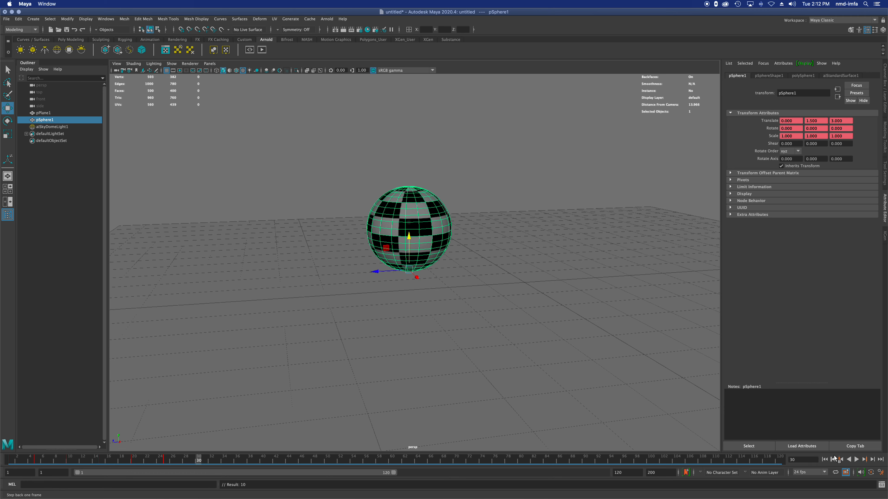
left_click(822, 123)
type("1")
key("Return")
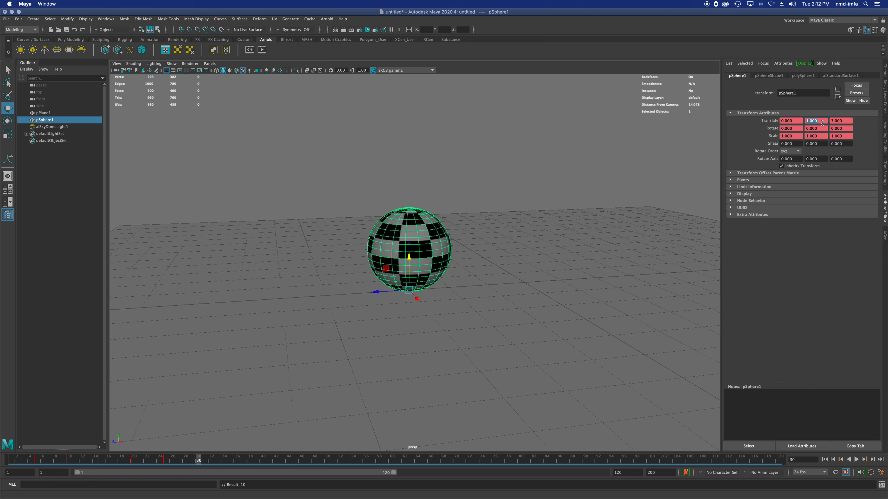
left_click(843, 121)
type("2")
key("Return")
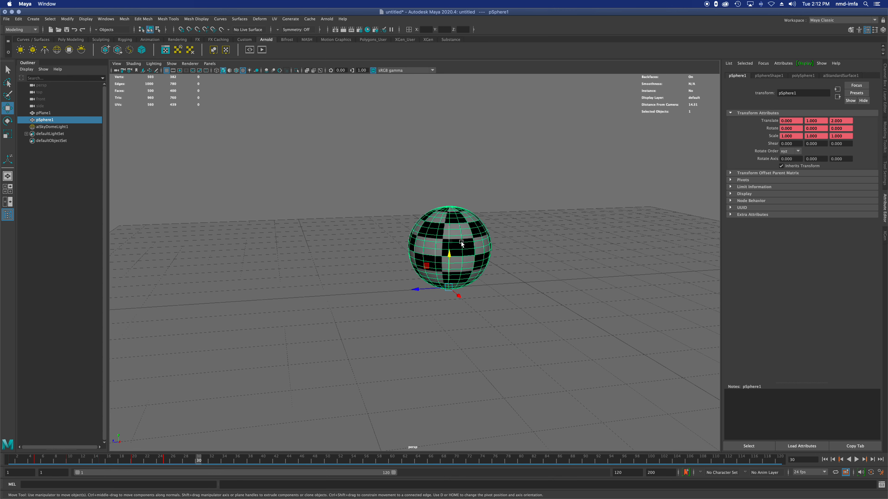
key("s")
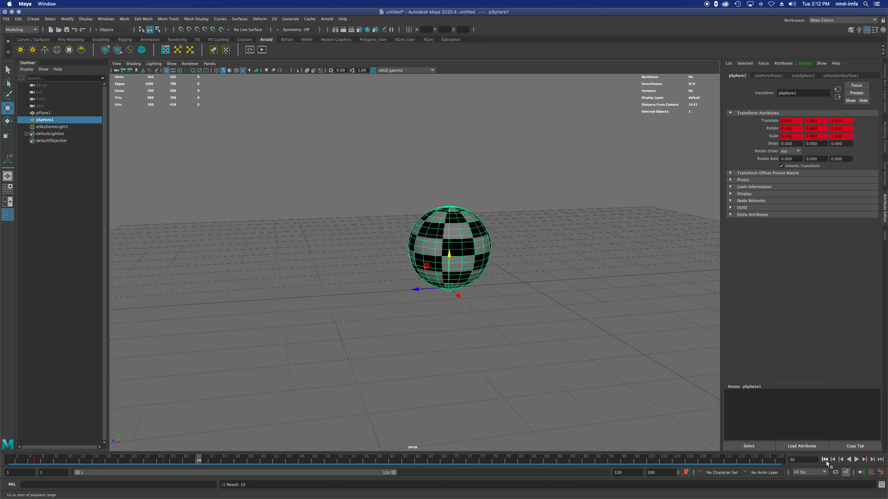
Step through all keys between frames 1 and 30 in both directions and play the animation to review the whole bounce
left_click(824, 459)
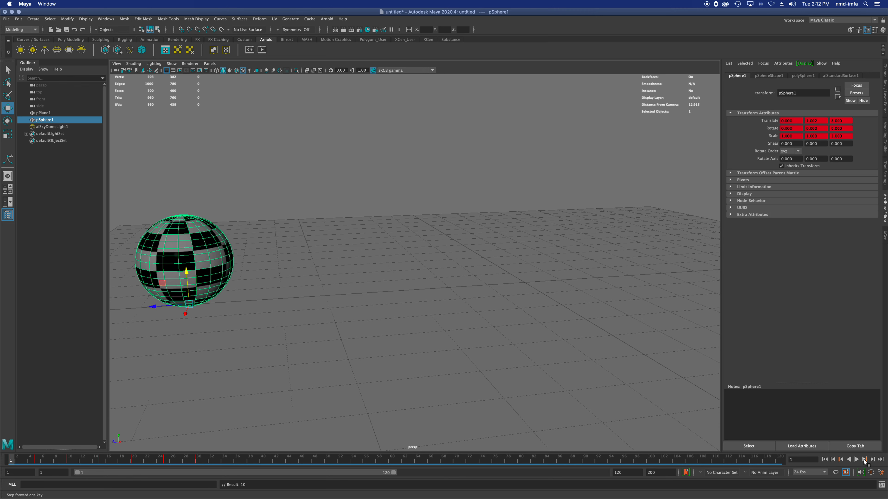
left_click(865, 459)
left_click(864, 459)
left_click(864, 460)
left_click(864, 460)
left_click(864, 460)
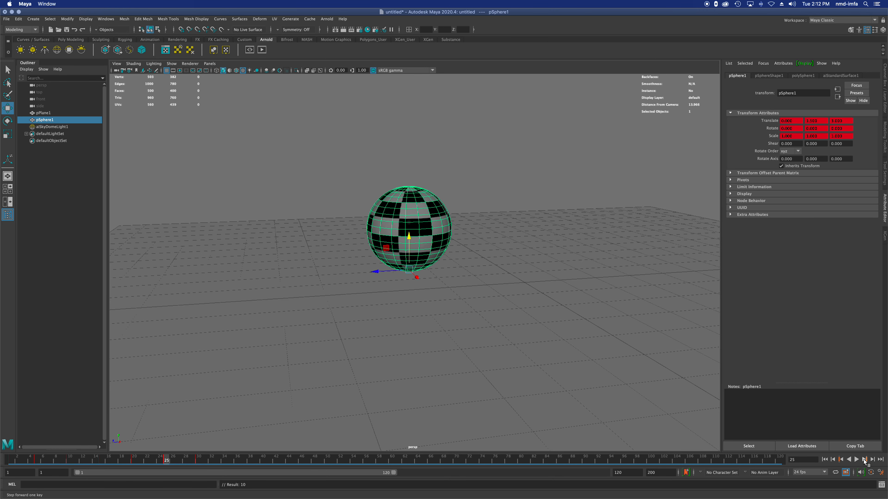
left_click(864, 459)
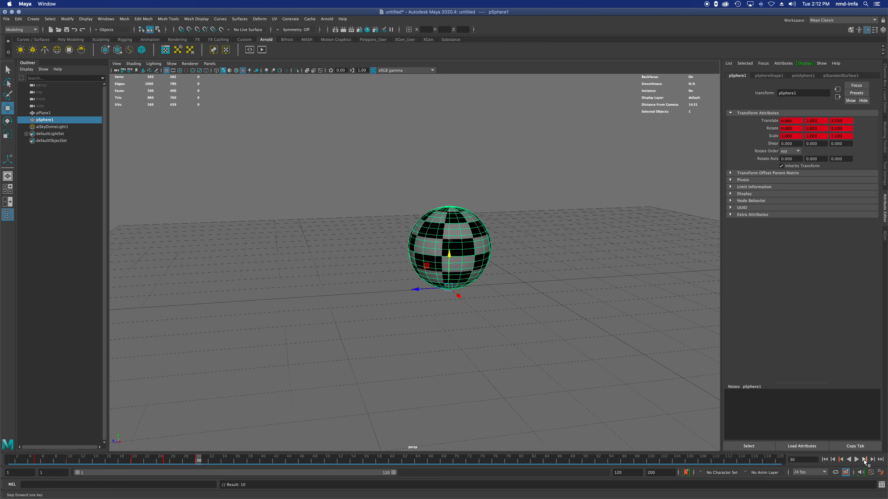
left_click(840, 460)
left_click(840, 460)
left_click(840, 460)
left_click(840, 460)
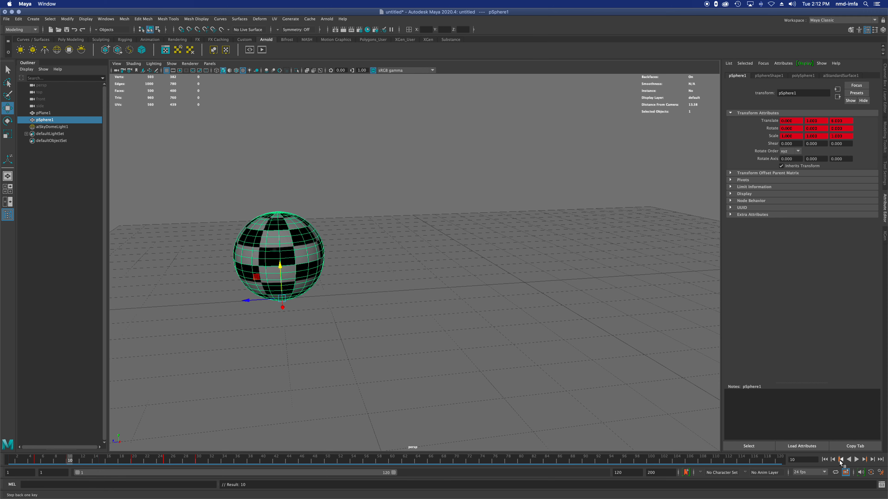
left_click(841, 460)
left_click(841, 460)
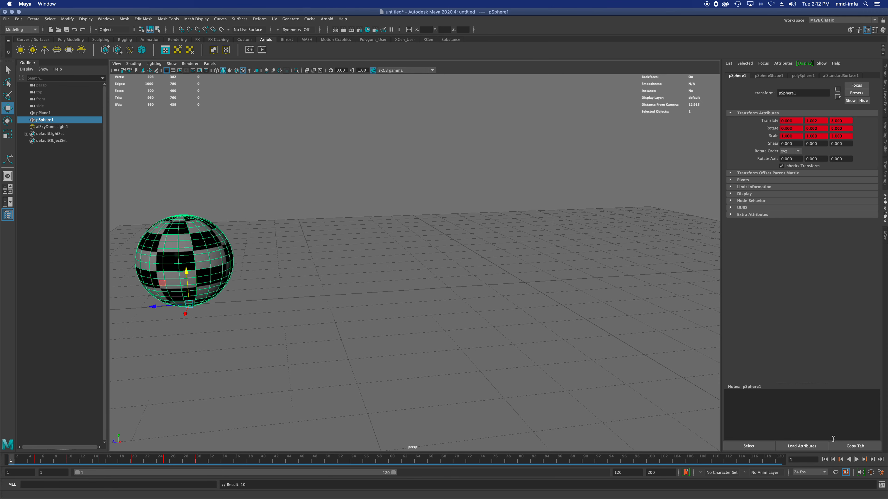
left_click(857, 460)
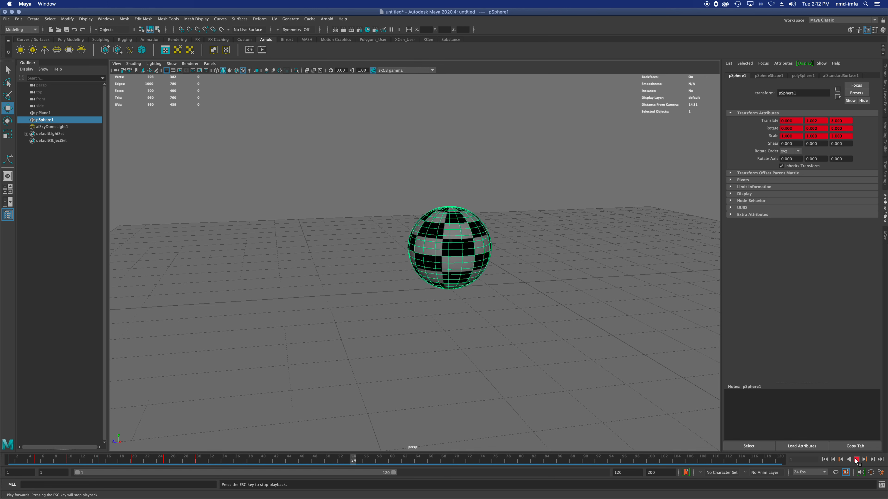
left_click(856, 460)
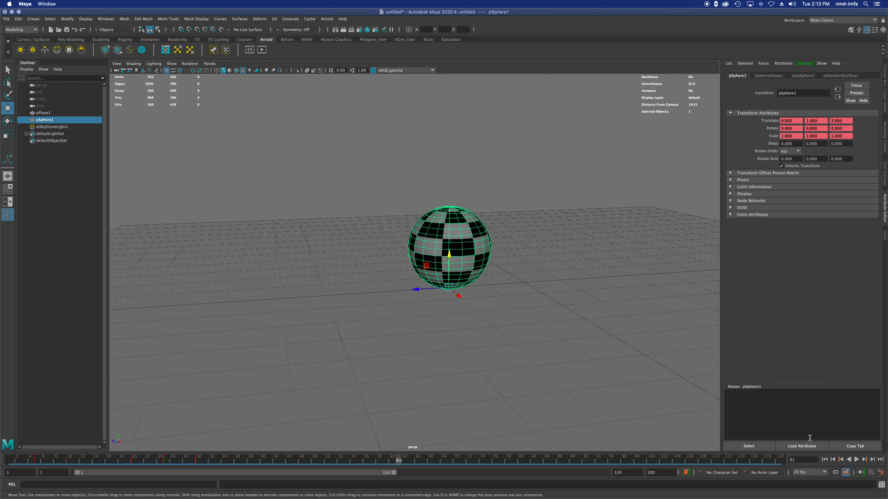
left_click(824, 459)
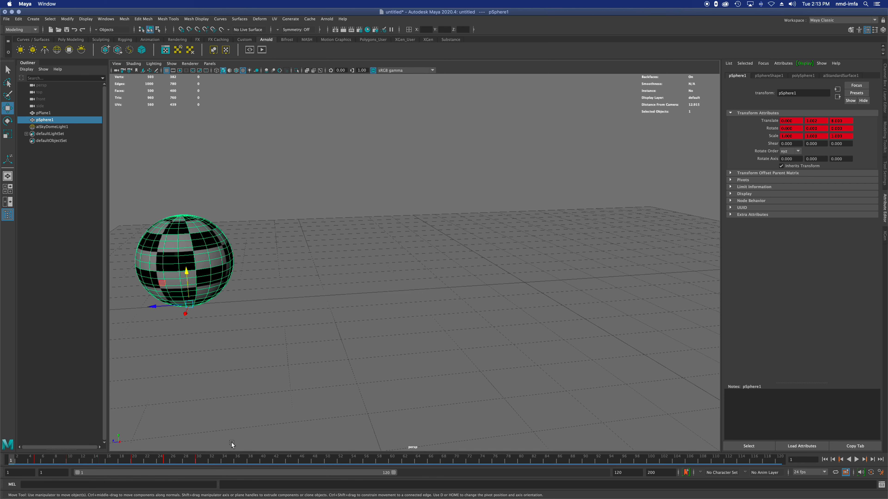
Select all the sphere's keys on the timeline, shift them four frames so they start at frame 5, and return to frame 1
left_click(205, 460)
left_click_drag(205, 460, 9, 460, "shift")
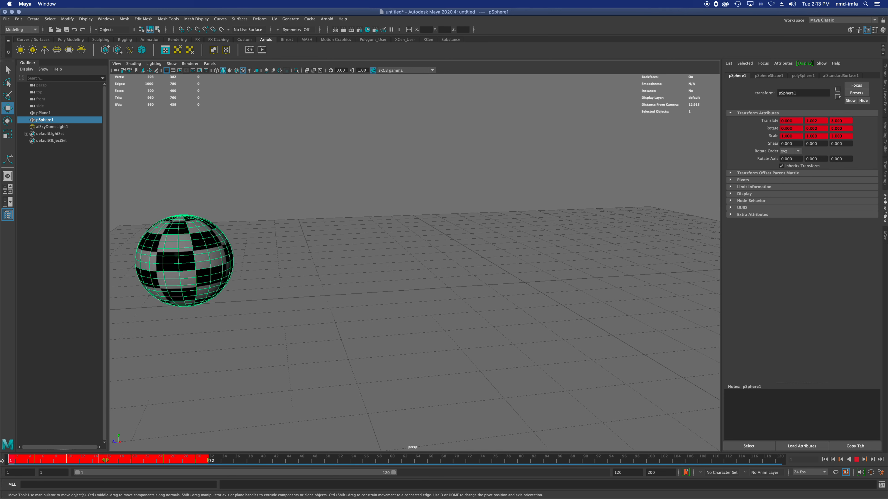
key("alt+v")
left_click_drag(108, 462, 137, 465)
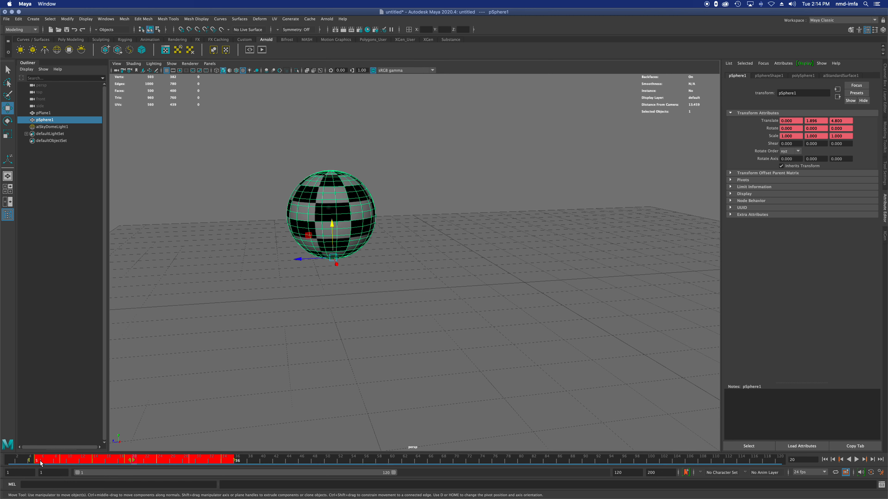
left_click(19, 461)
mouse_move(21, 463)
left_mouse_down()
mouse_move(37, 463)
mouse_move(4, 465)
left_mouse_up()
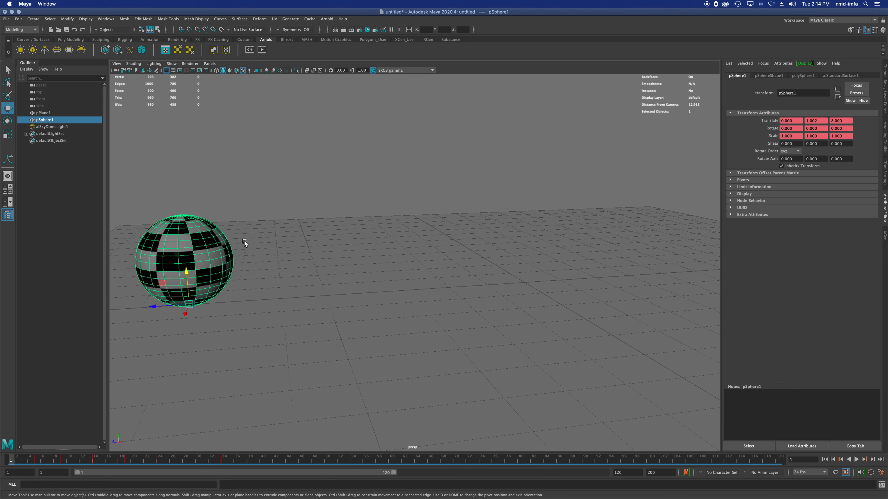
Save the scene to the Desktop as a Maya Binary file named Squash-stretch-animation
key("q")
key("super+shift+s")
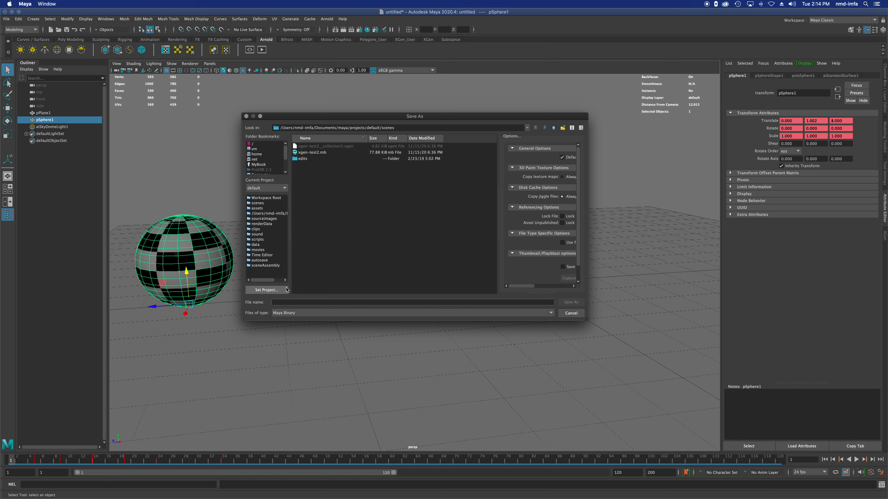
type("Sp")
type("uash-stretch-animation")
scroll(278, 162, "down", 3)
left_click(272, 160)
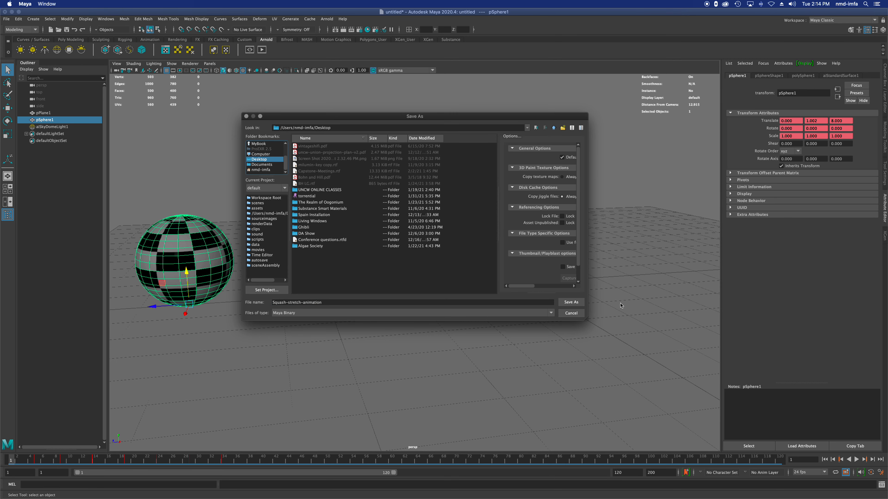
left_click(572, 303)
key("super+s")
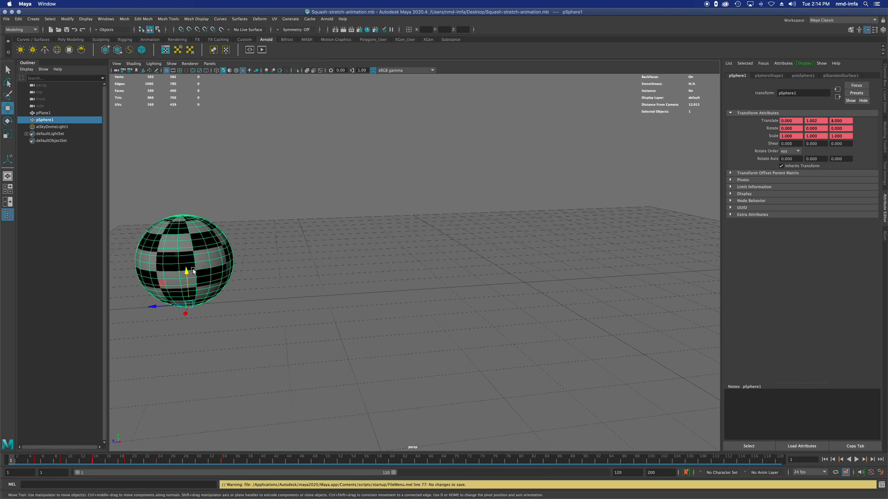
At frame 1, rotate the sphere to about -18.8 in X, squash its Scale Y to about 0.7, and set a keyframe
key("r")
key("e")
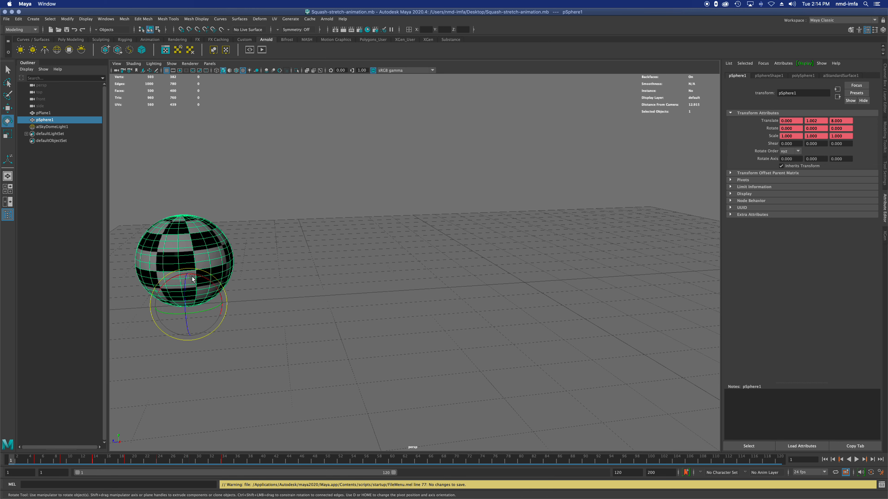
left_click_drag(203, 279, 211, 285)
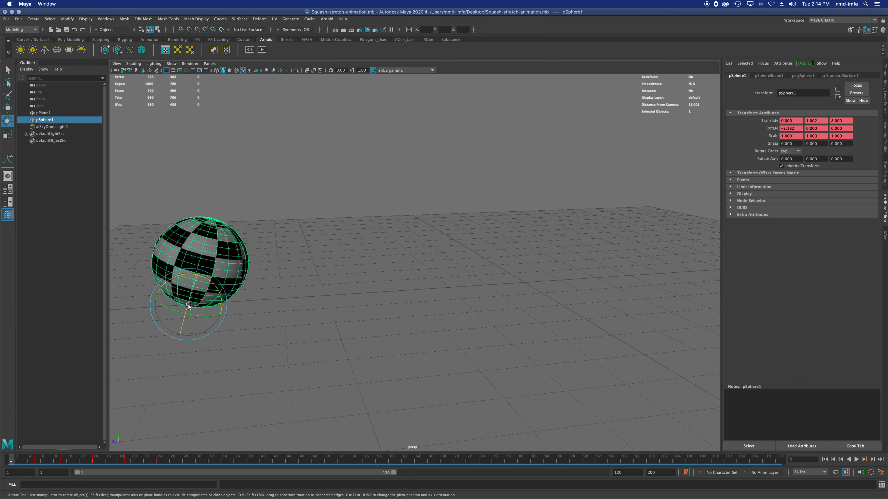
key("r")
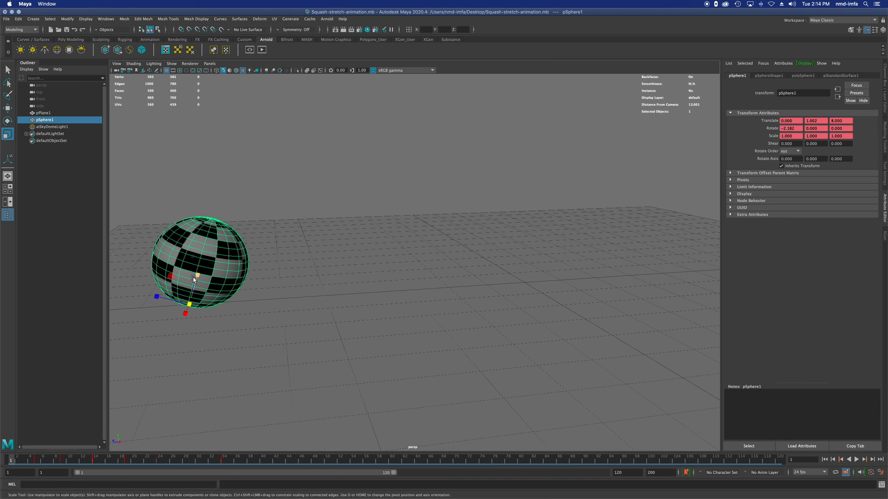
left_click_drag(197, 275, 198, 282)
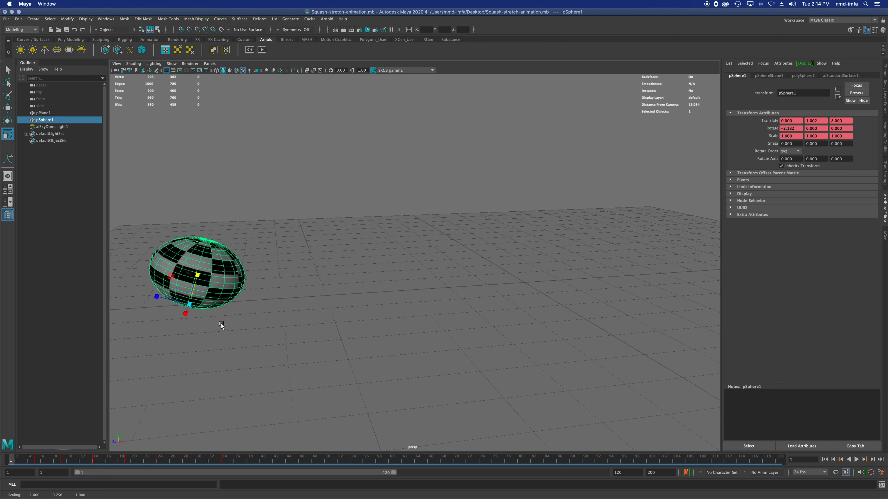
left_click_drag(221, 324, 221, 321, "alt")
left_click_drag(198, 260, 198, 264)
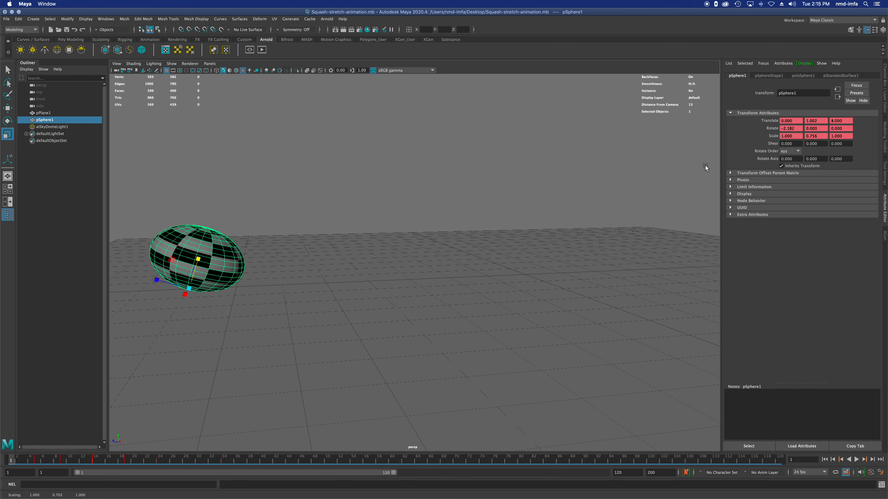
key("s")
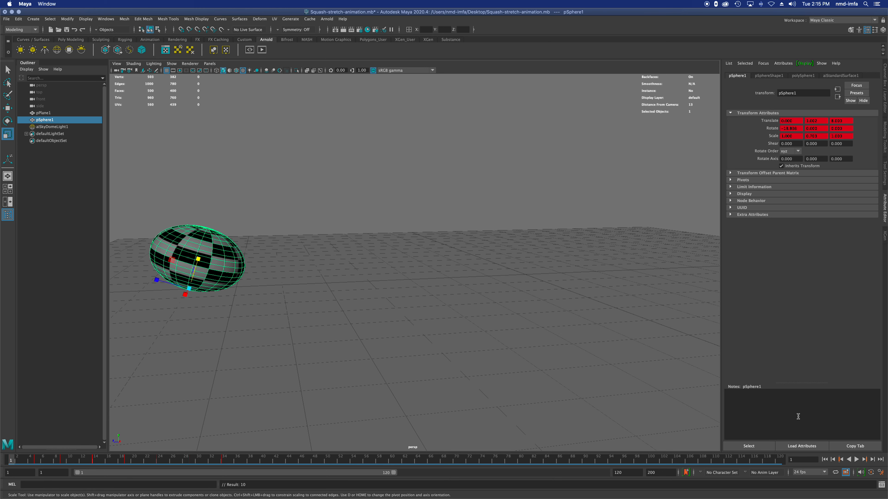
Compare the poses at frames 1 and 5, and delete the sphere's key at frame 5
left_click(867, 461)
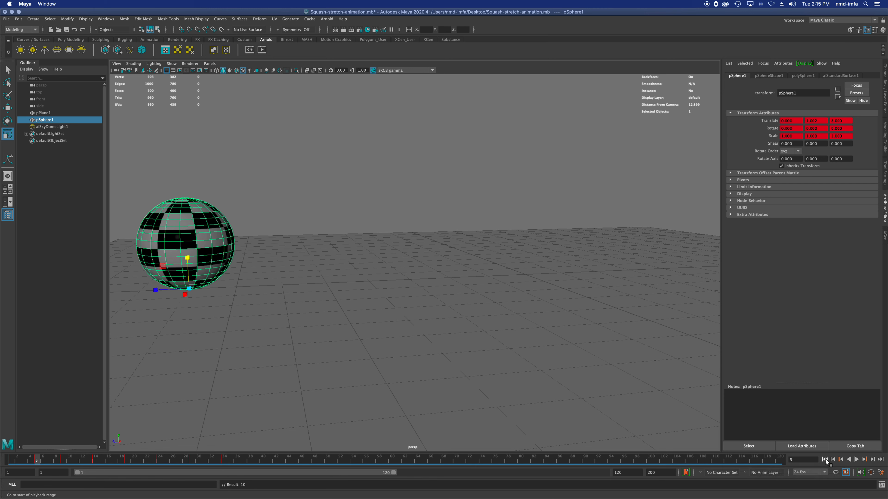
left_click(824, 459)
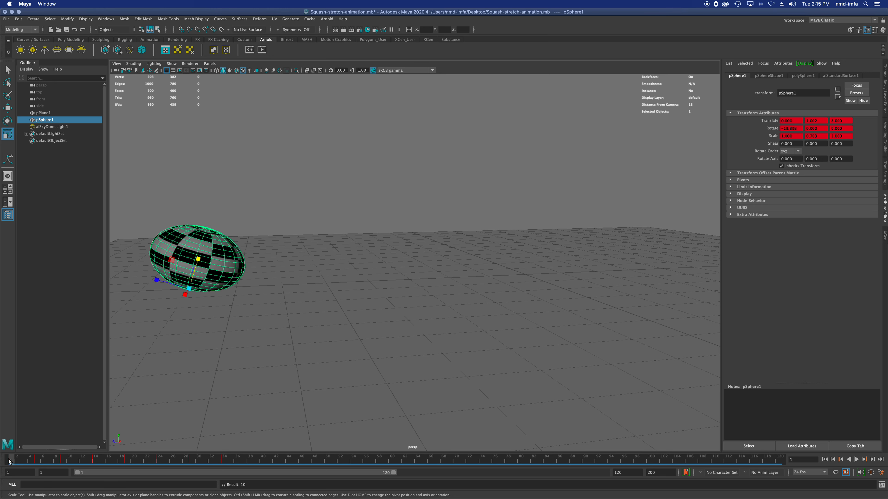
left_click_drag(32, 461, 36, 461)
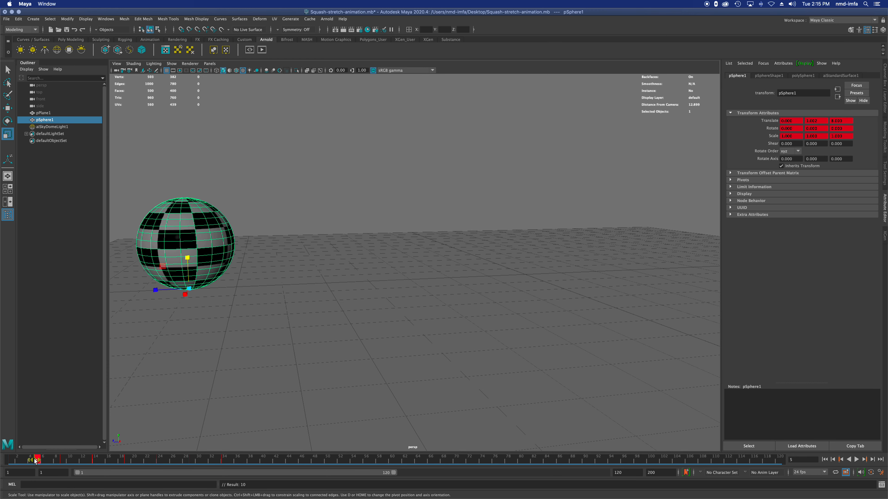
right_click(35, 461)
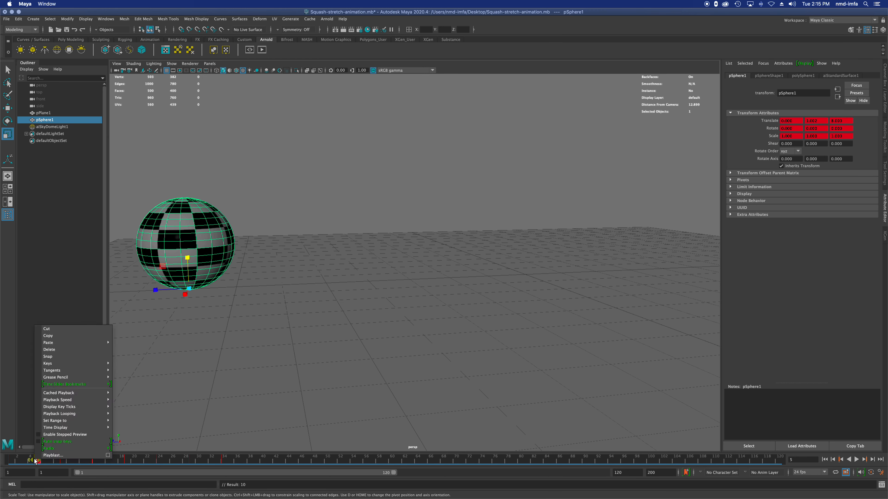
left_click(62, 349)
Copy the sphere's squashed key from frame 1 and paste it at frame 5
left_click(10, 461)
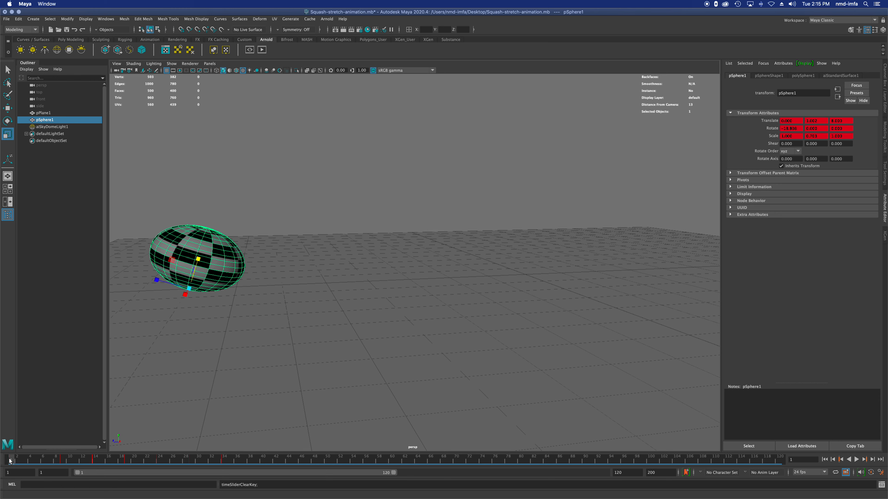
right_click(9, 461)
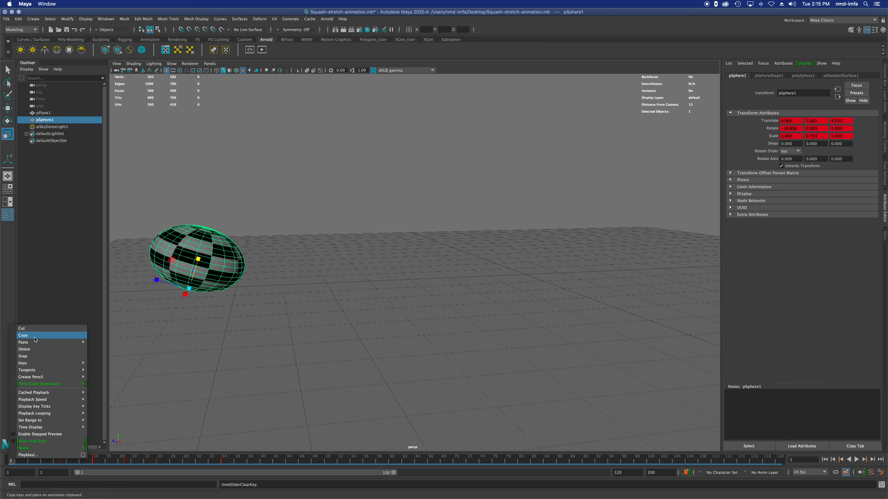
left_click(35, 337)
left_click(40, 460)
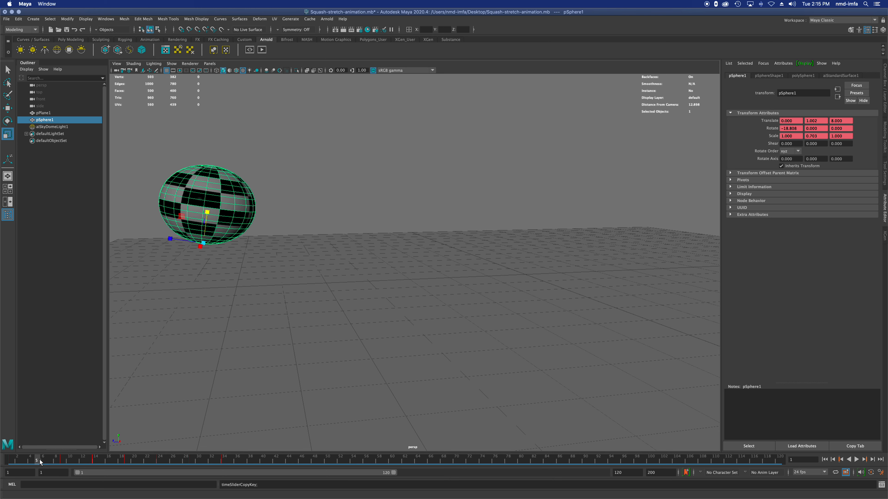
right_click(40, 460)
mouse_move(46, 344)
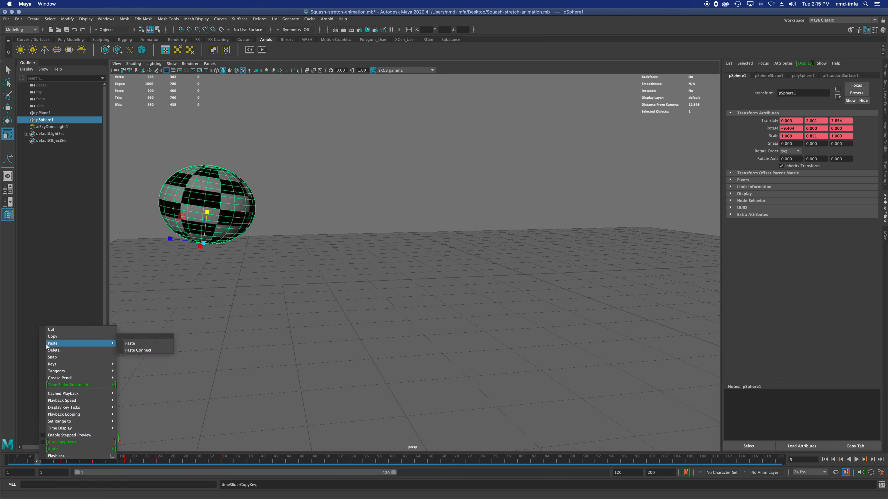
left_click(131, 344)
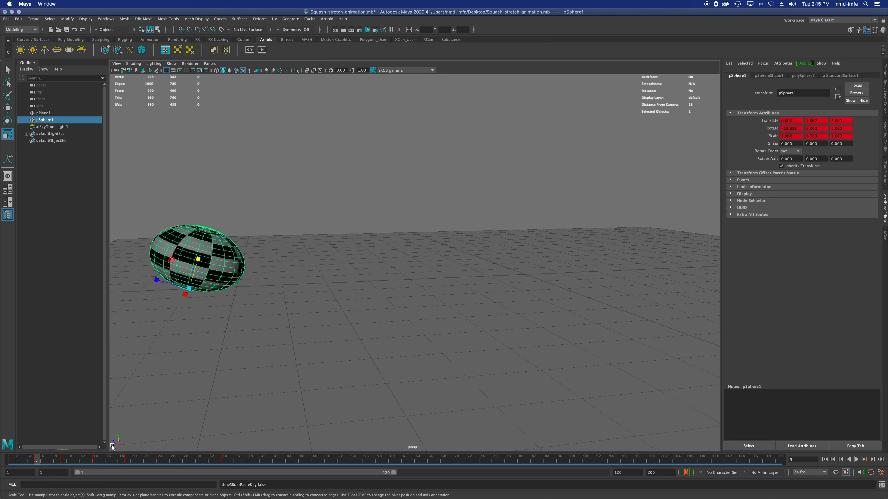
At frame 1, set the sphere's Scale Y to 1 and set a keyframe
mouse_move(11, 459)
left_mouse_down()
mouse_move(70, 459)
mouse_move(10, 465)
left_mouse_up()
double_click(822, 135)
type("1")
key("Return")
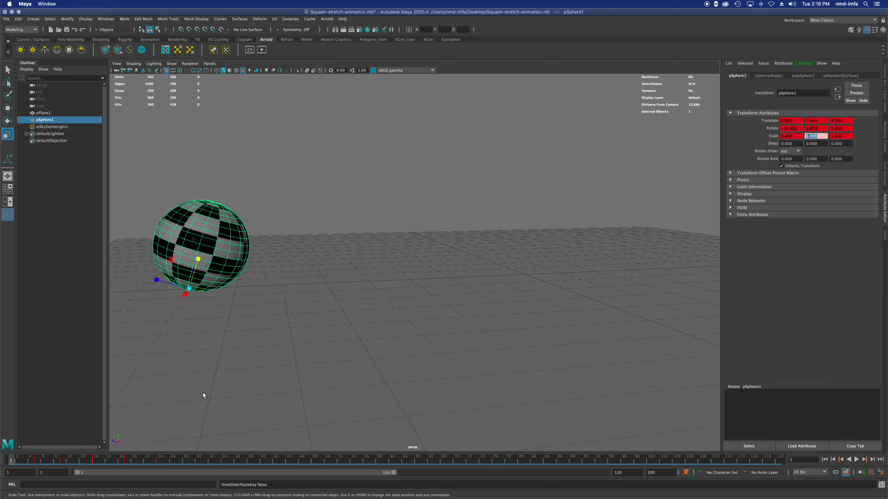
key("s")
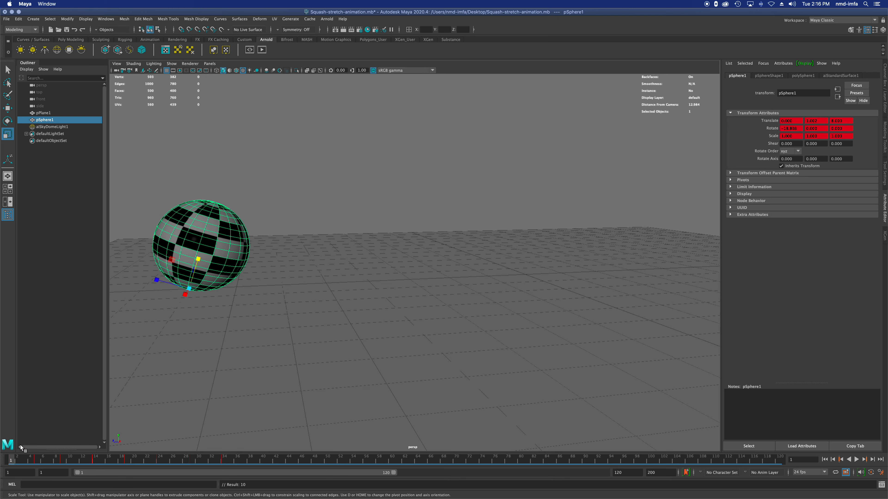
At frame 1, set the sphere's Rotate X to 0 and set a keyframe
mouse_move(14, 460)
left_mouse_down()
mouse_move(96, 459)
mouse_move(3, 466)
left_mouse_up()
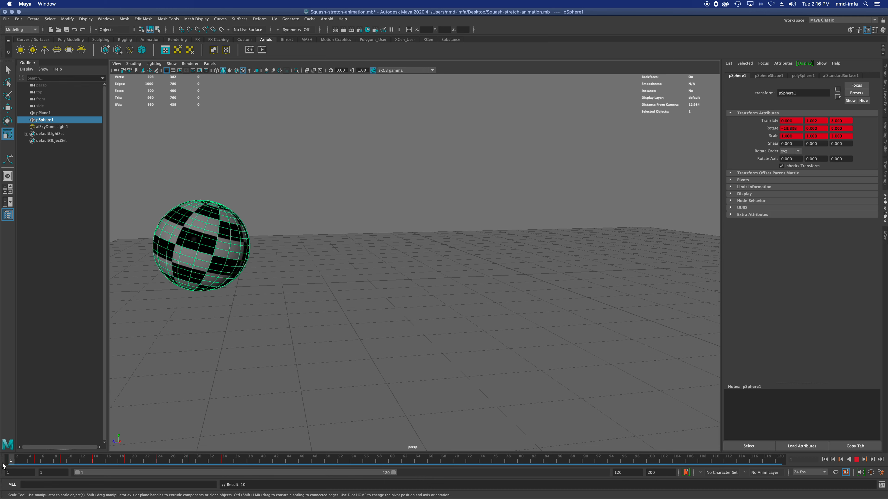
mouse_move(3, 465)
left_mouse_down()
mouse_move(44, 460)
mouse_move(11, 461)
left_mouse_up()
left_click(801, 128)
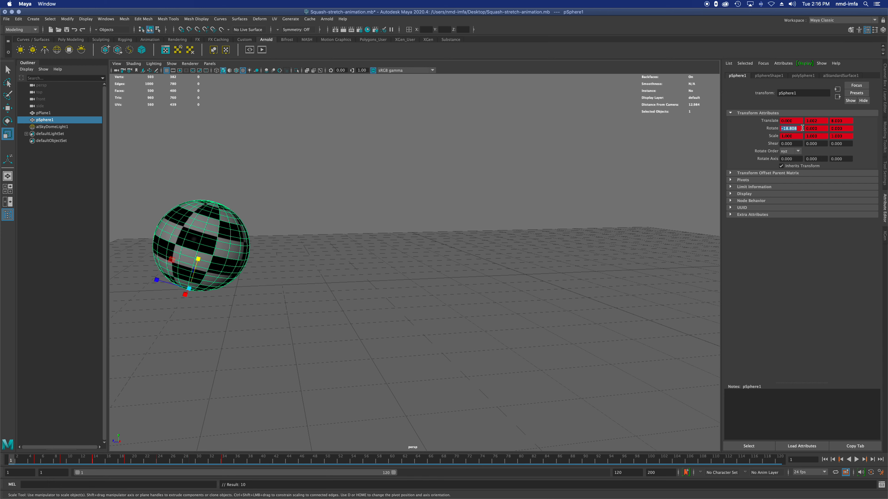
type("0")
key("Return")
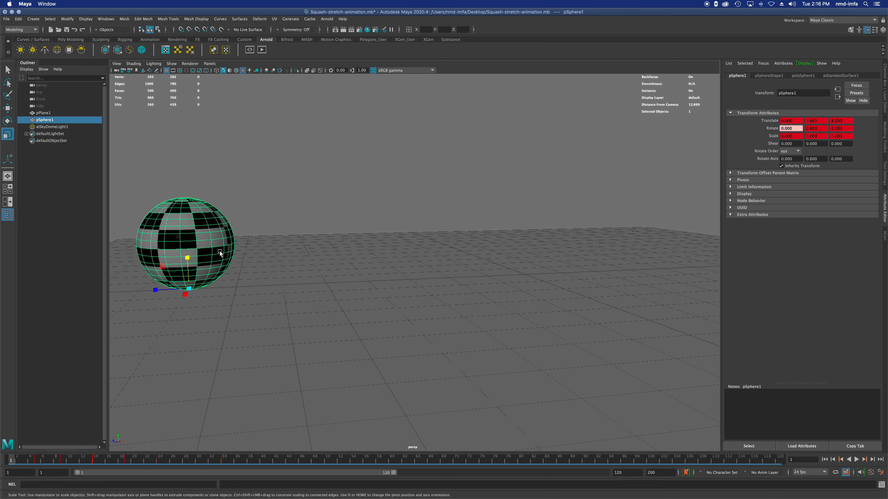
key("s")
Review the sphere's motion from frame 1 through the squash at frame 5 to frame 9, and return to frame 1
left_click_drag(10, 460, 36, 462)
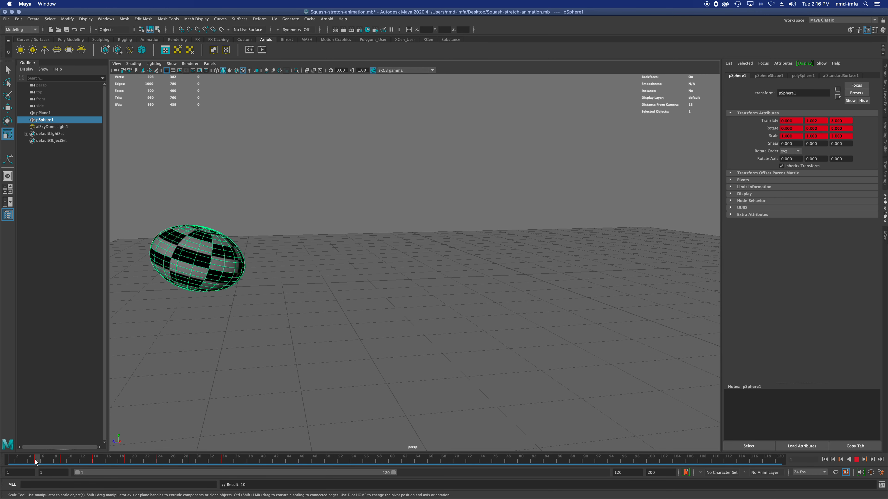
left_click_drag(36, 462, 55, 461)
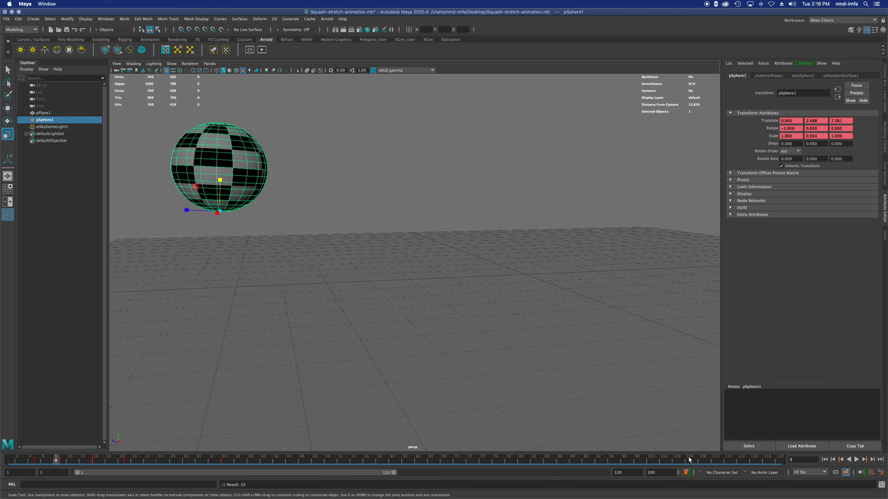
left_click(856, 459)
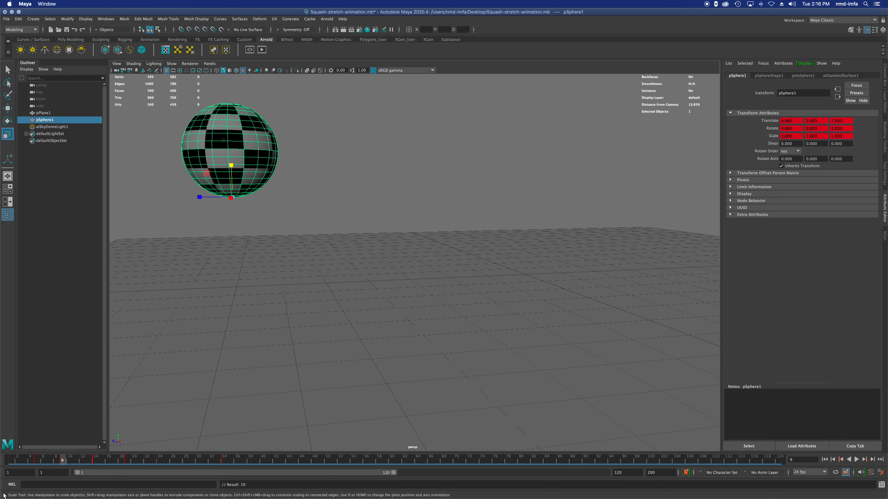
left_click(824, 460)
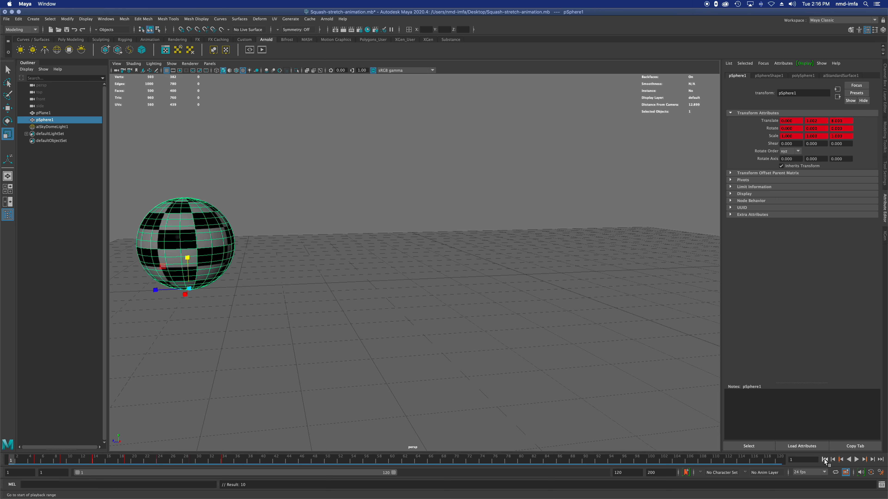
At frame 5, set the squashed sphere's Rotate X to -18 and set a keyframe
left_click(872, 460)
left_click(872, 460)
left_click(872, 460)
left_click(872, 459)
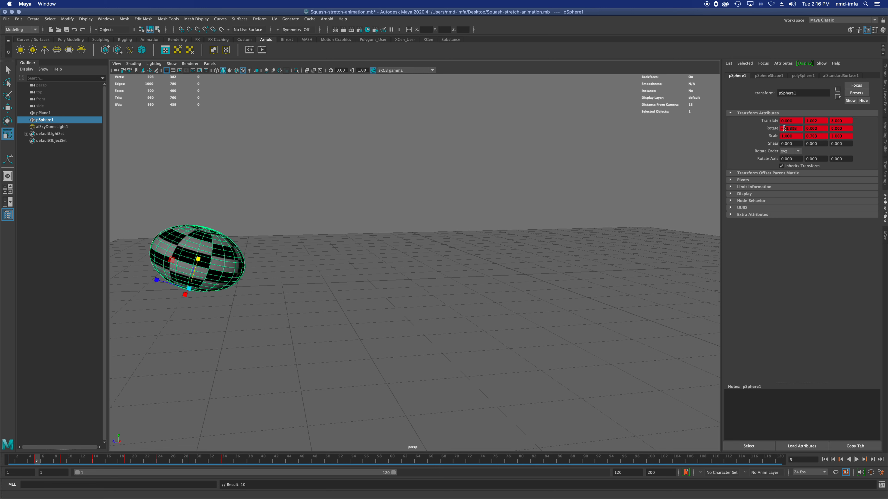
left_click_drag(785, 128, 799, 129)
type("13")
key("Return")
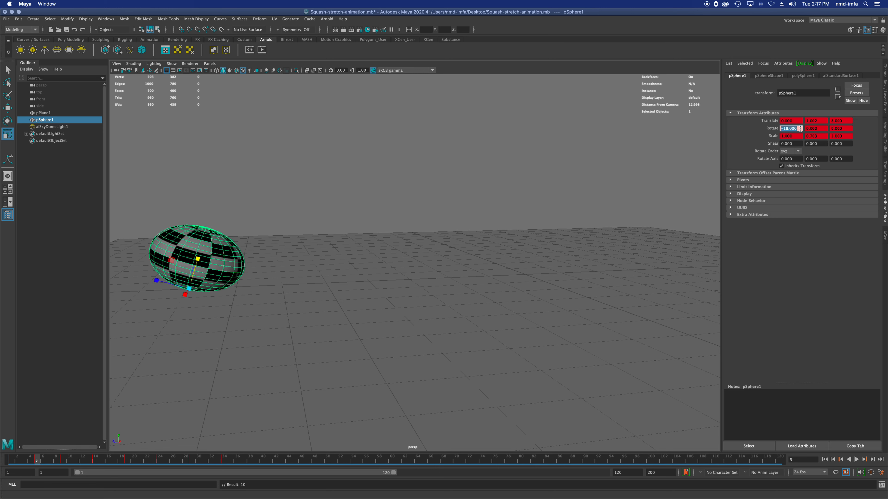
left_click(199, 257)
key("s")
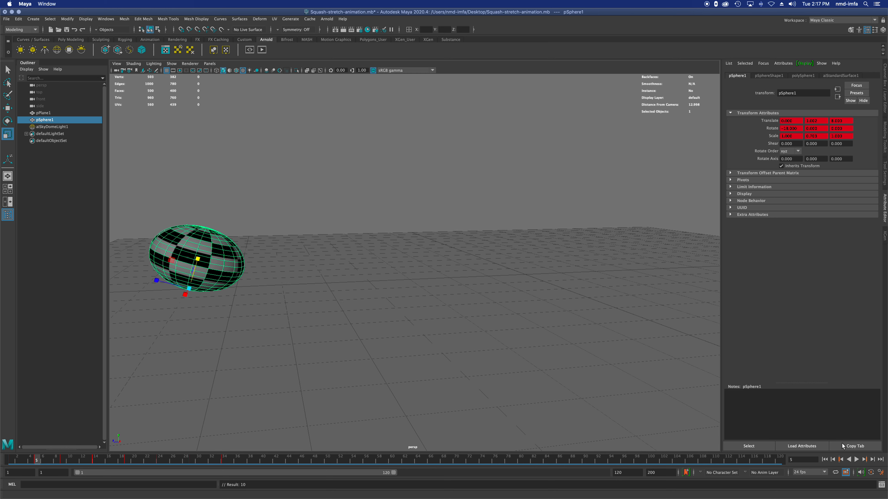
At frame 9, set the sphere's Rotate X to -20, stretch its Scale Y to 1.3, and set a keyframe
left_click(864, 459)
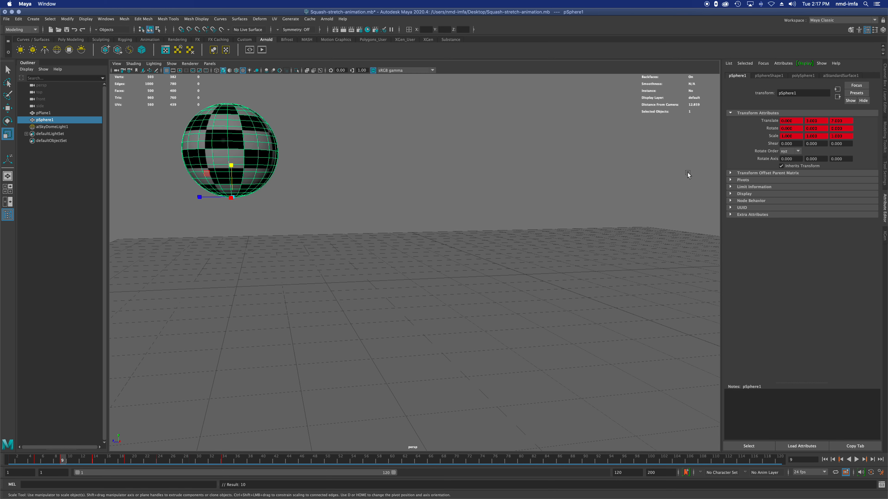
double_click(788, 128)
double_click(788, 127)
type("-20")
key("Return")
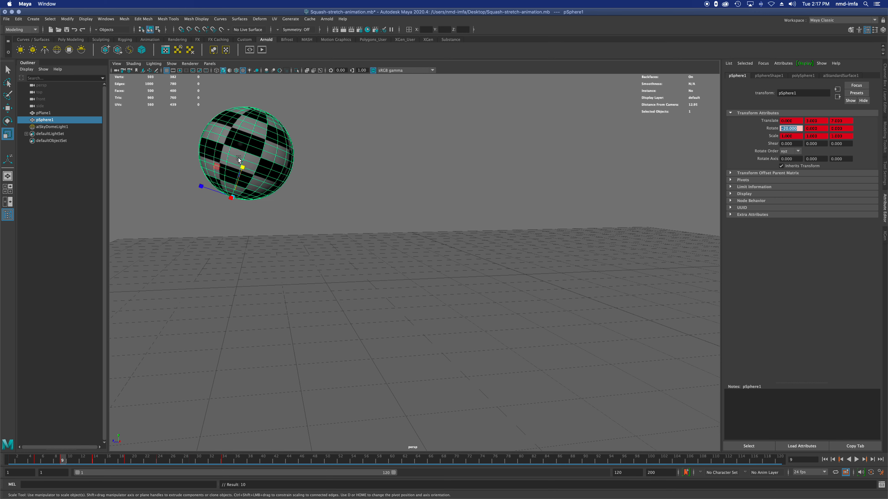
left_click_drag(243, 168, 252, 159)
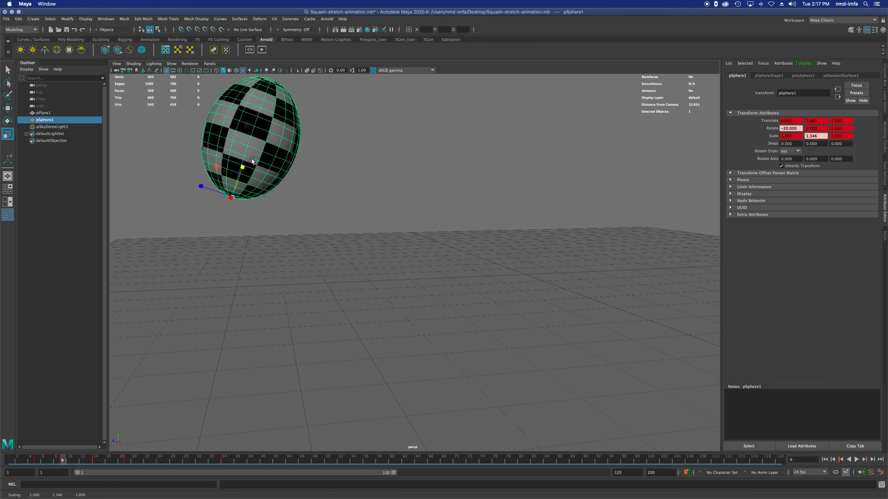
left_click(814, 135)
type("1.3")
key("Return")
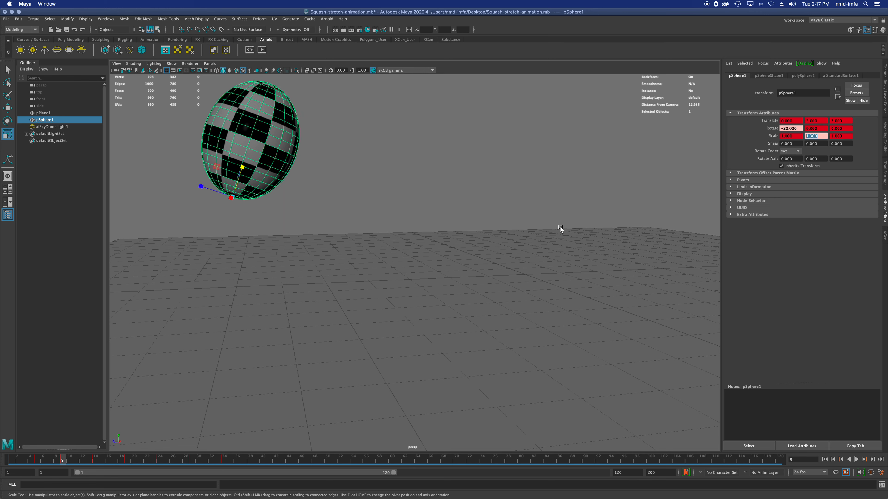
key("s")
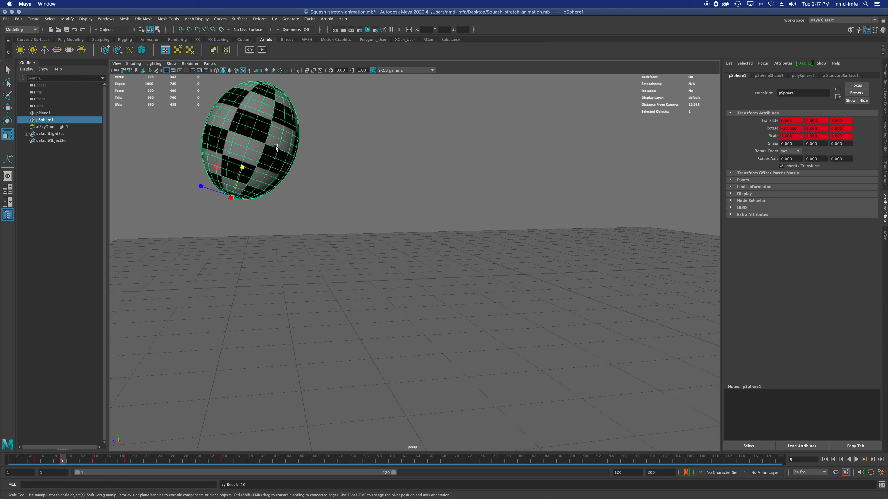
Play the animation from frame 1 to check the squash and stretch, stop playback, and return to frame 1
left_click(824, 460)
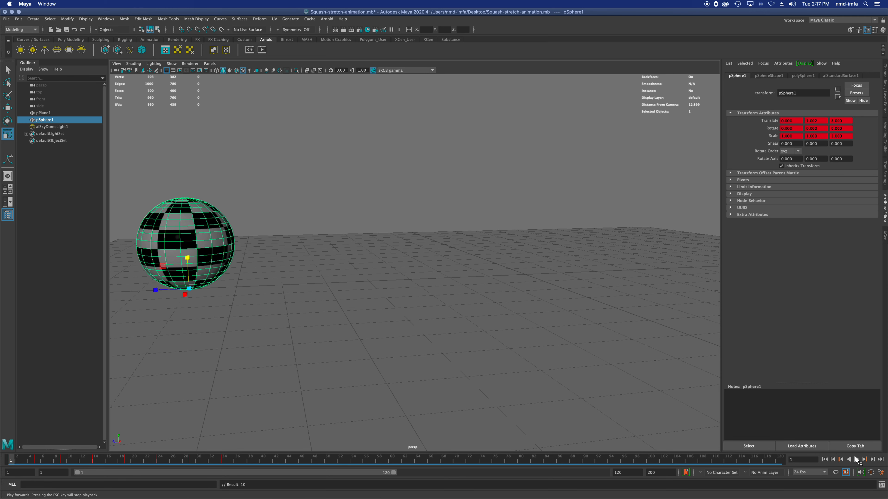
left_click(857, 459)
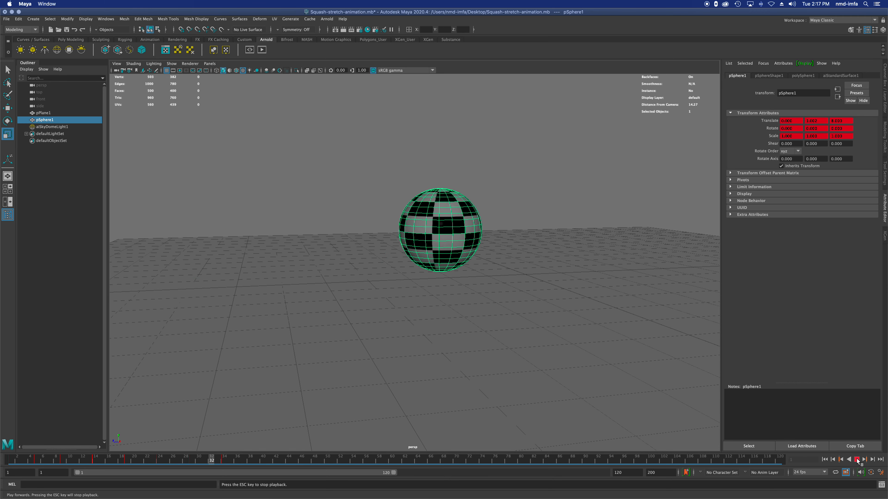
left_click(857, 460)
left_click(824, 459)
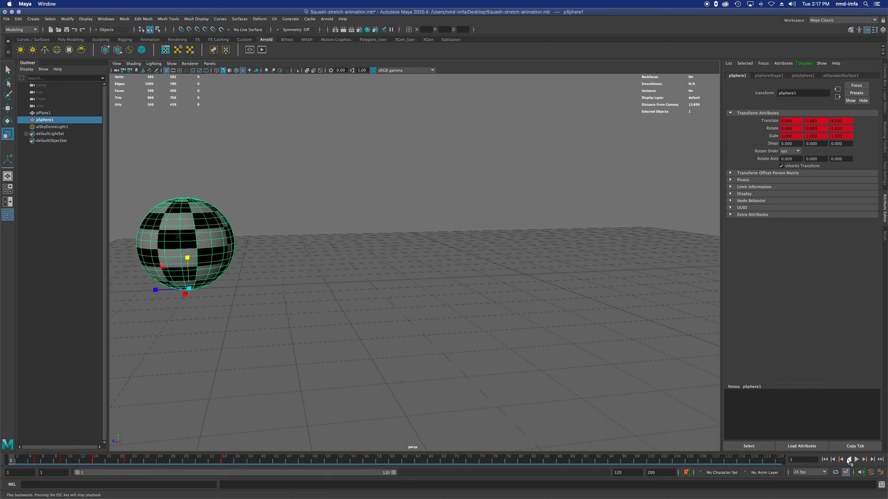
Play the animation from frame 1, stop it, and check which playback speed option is active
left_click(856, 459)
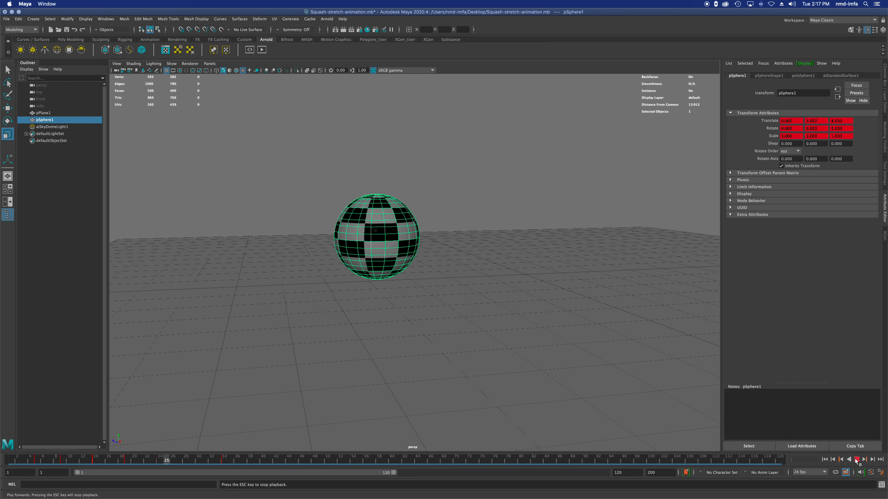
left_click(856, 459)
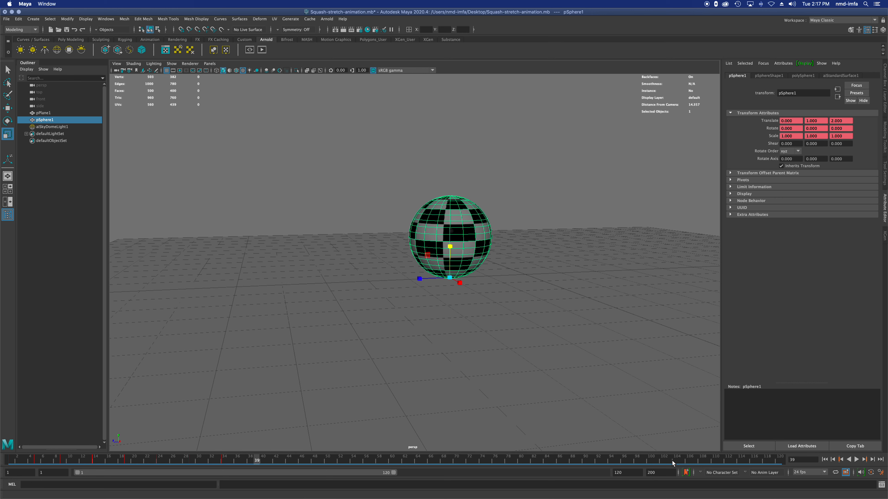
right_click(535, 463)
mouse_move(570, 430)
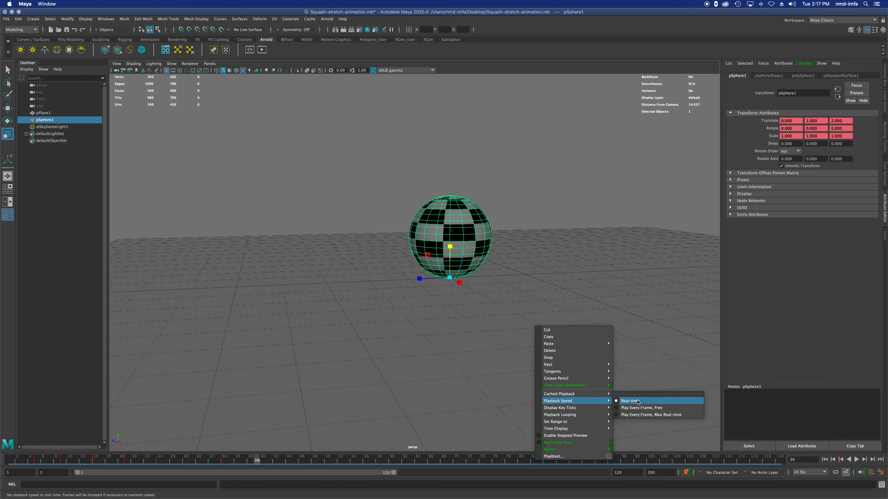
left_click(460, 364)
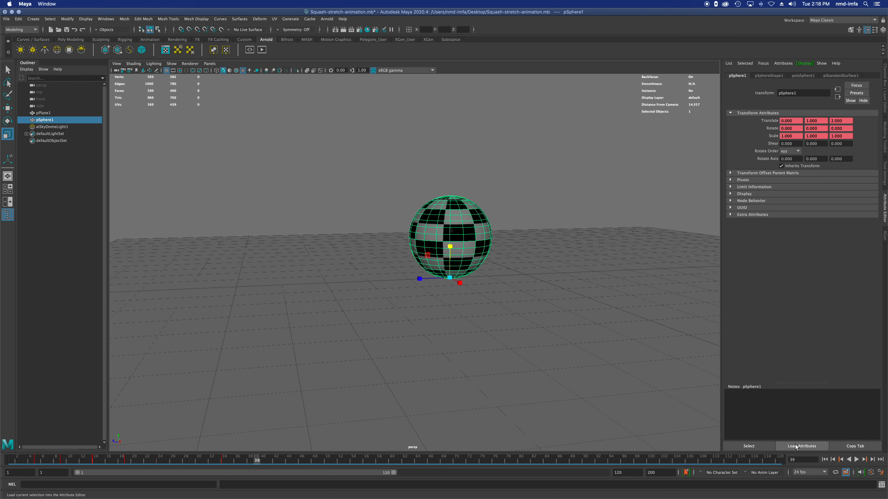
Return to frame 1 and save the scene
left_click(829, 463)
key("super+s")
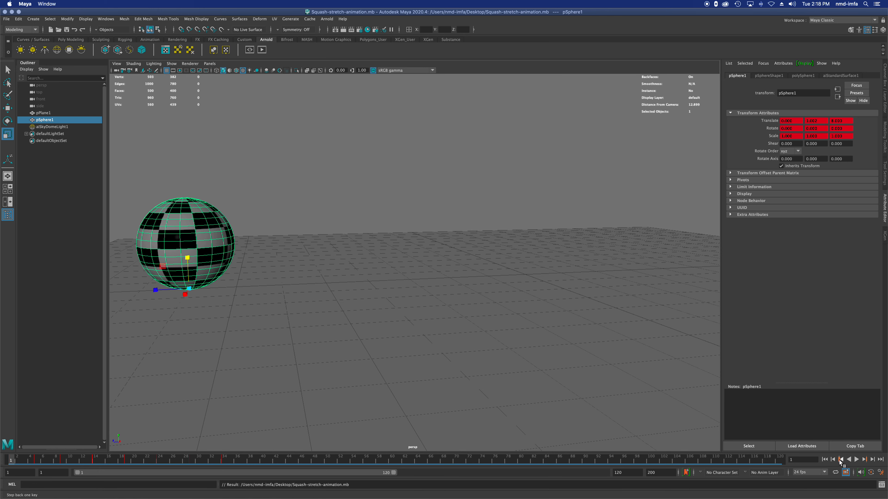
Step through the keyed poses at frames 5, 9 and 14, and return to the squash at frame 5
left_click(865, 460)
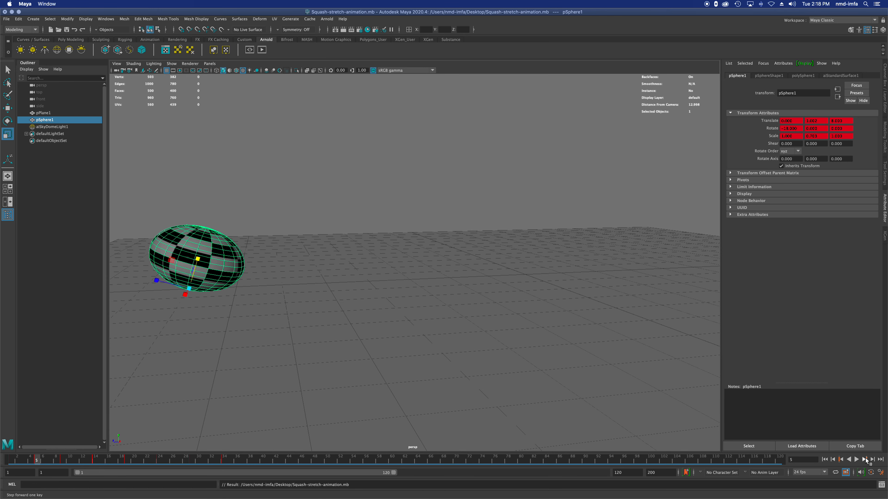
left_click(865, 460)
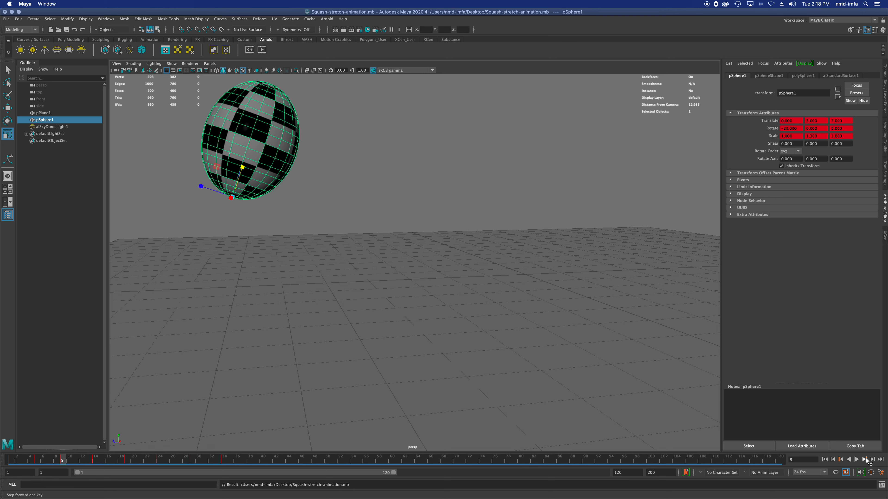
left_click(865, 460)
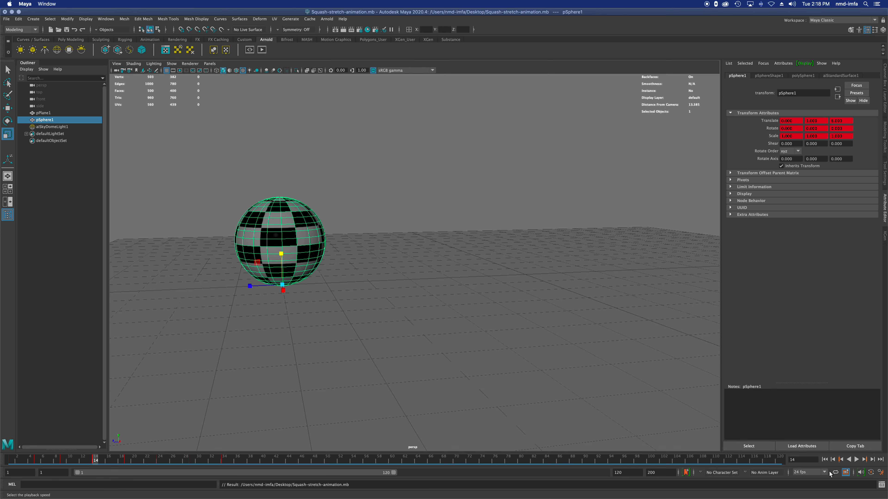
left_click(841, 460)
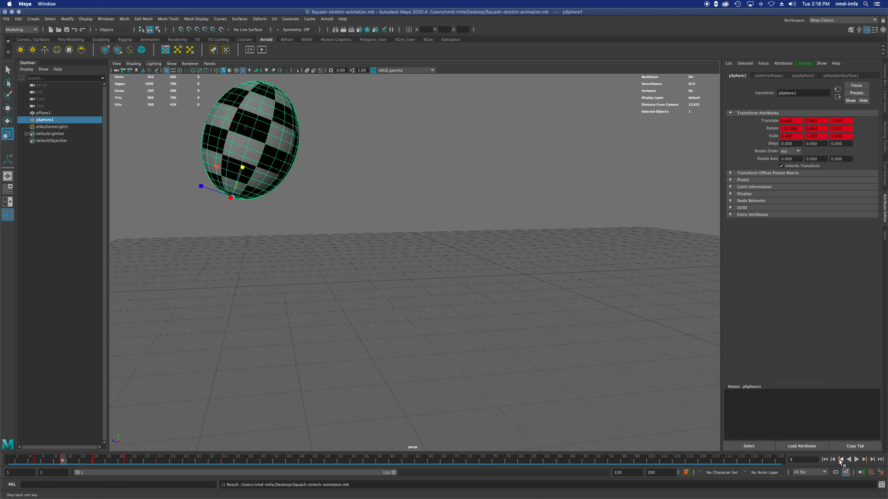
left_click(841, 460)
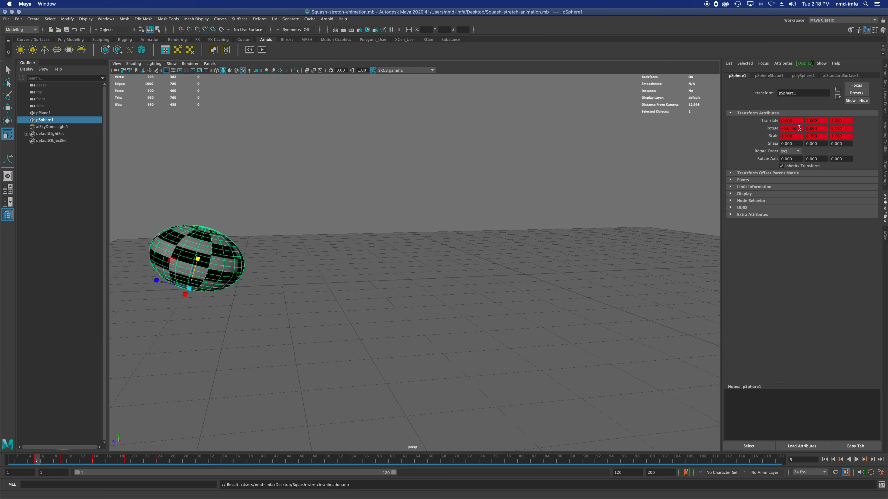
At frame 5, adjust the squashed sphere's Scale Y value and set a keyframe
double_click(821, 137)
key("BackSpace")
key("Return")
left_click(214, 245)
key("s")
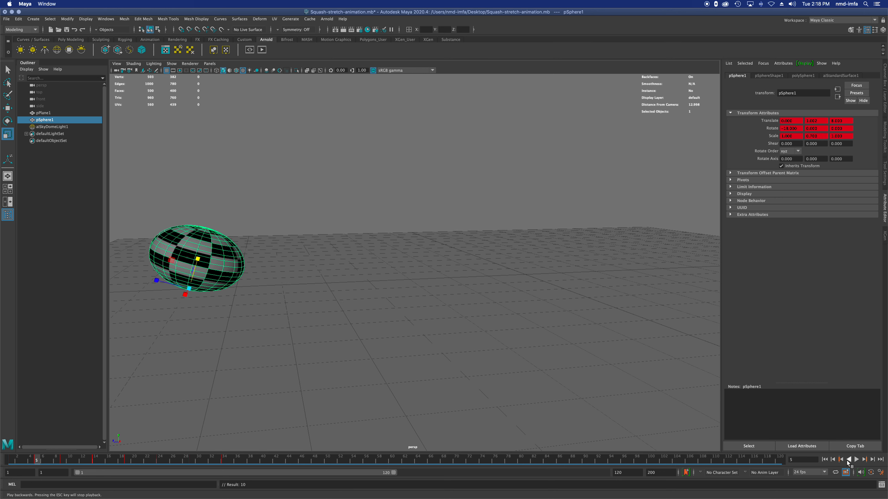
At the frame 14 key, squash the sphere by setting its Scale Y to 0.5
left_click(864, 463)
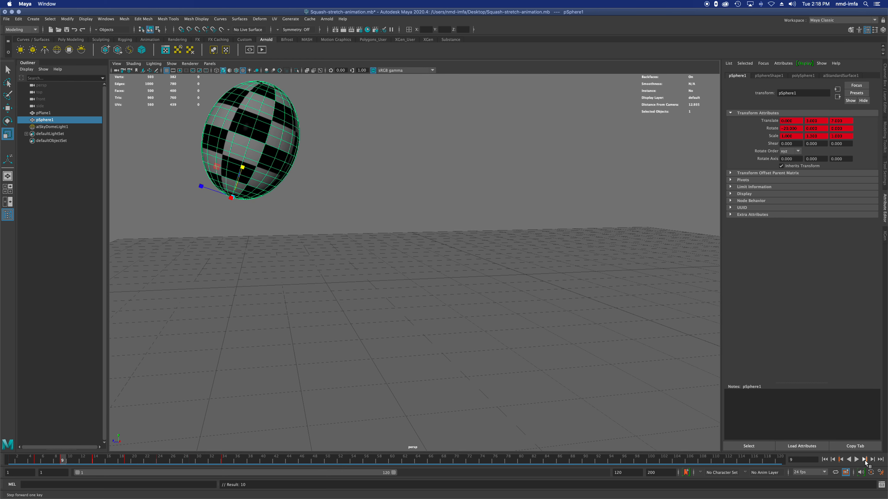
left_click(865, 462)
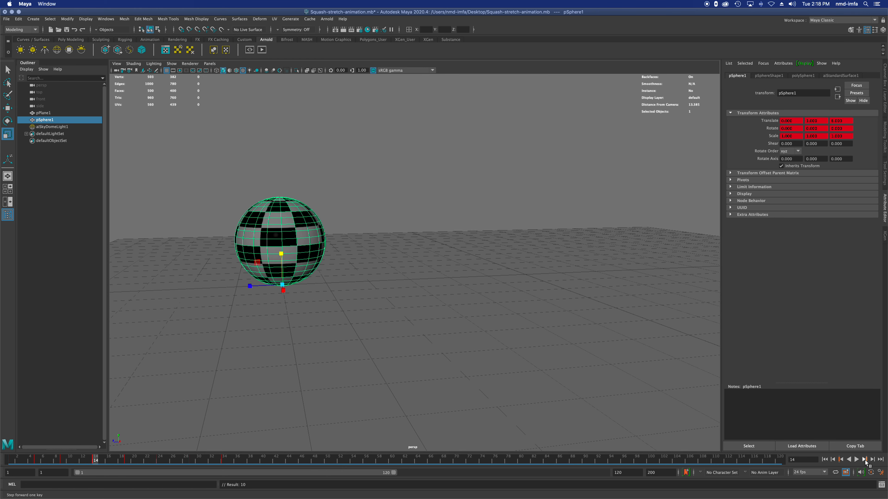
left_click(822, 135)
type(".5")
key("Return")
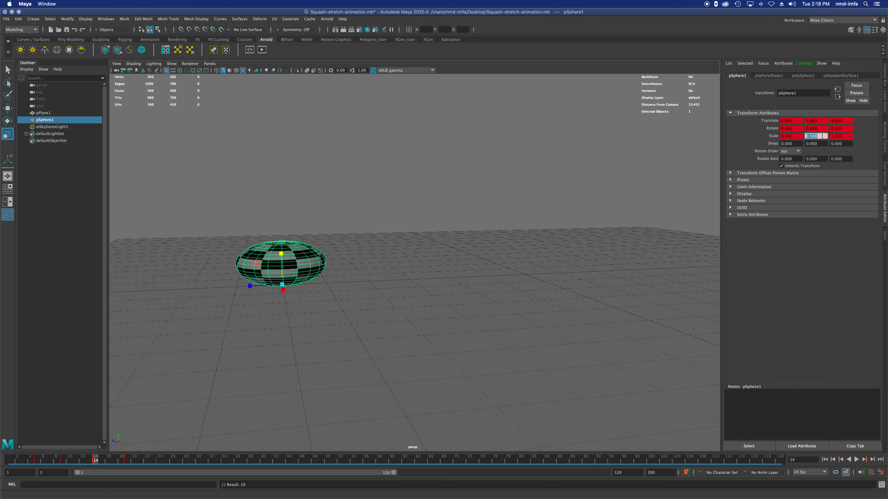
Try Rotate X tilts of -22, 0 and -7 on the squashed sphere at frame 14
left_click(796, 128)
double_click(797, 128)
key("Return")
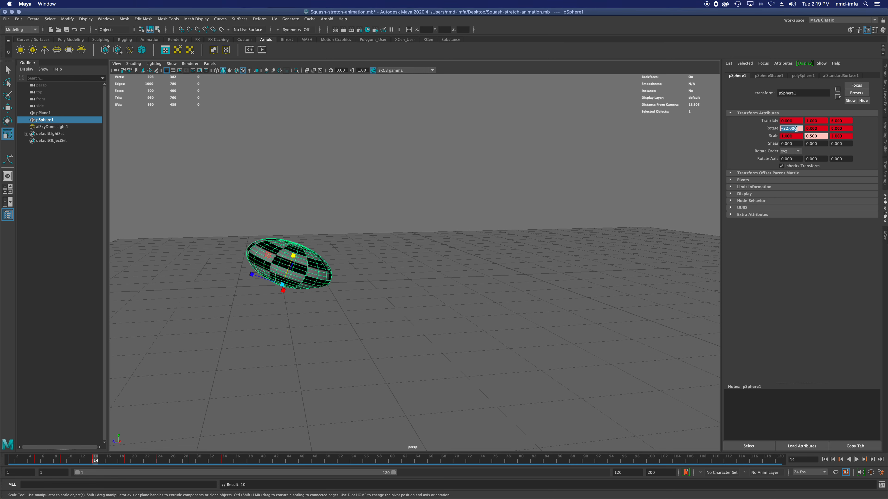
type("0")
key("Return")
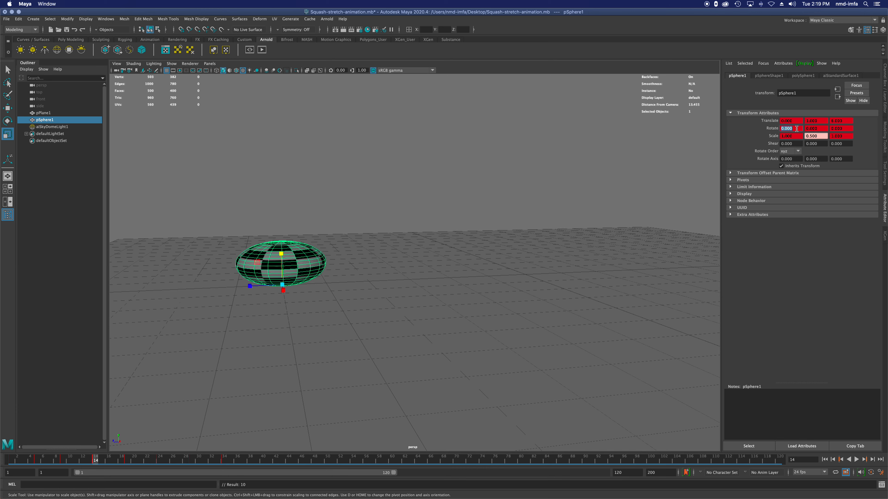
type("-7")
key("Return")
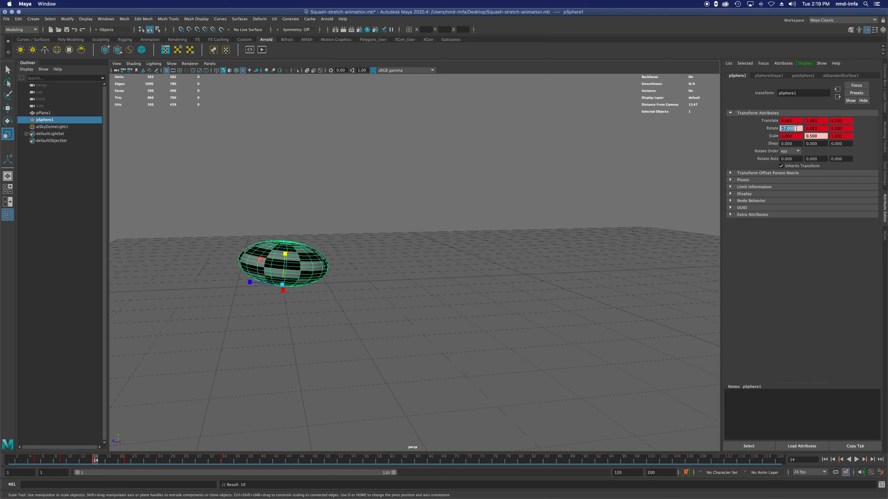
Set the squashed sphere's Rotate X to 7 and set a keyframe at frame 14
type("7")
key("Return")
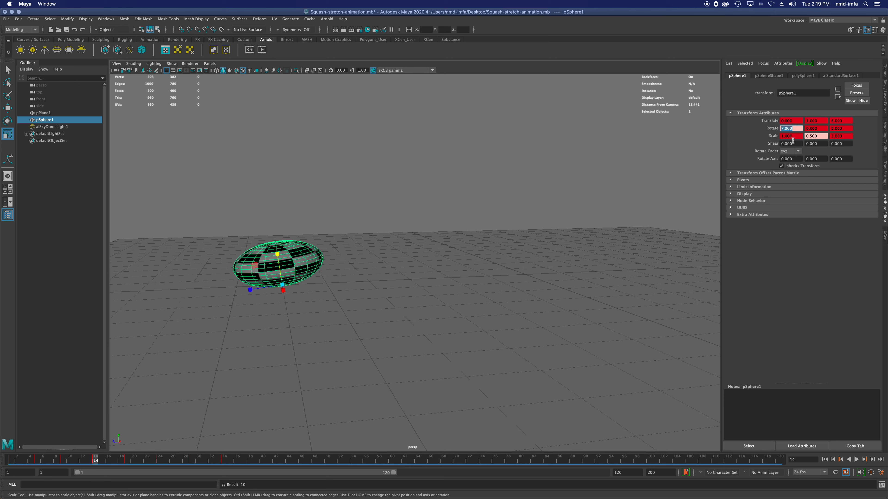
key("s")
Play the animation to check the new landing squash, stop playback, and save the scene
left_click(857, 460)
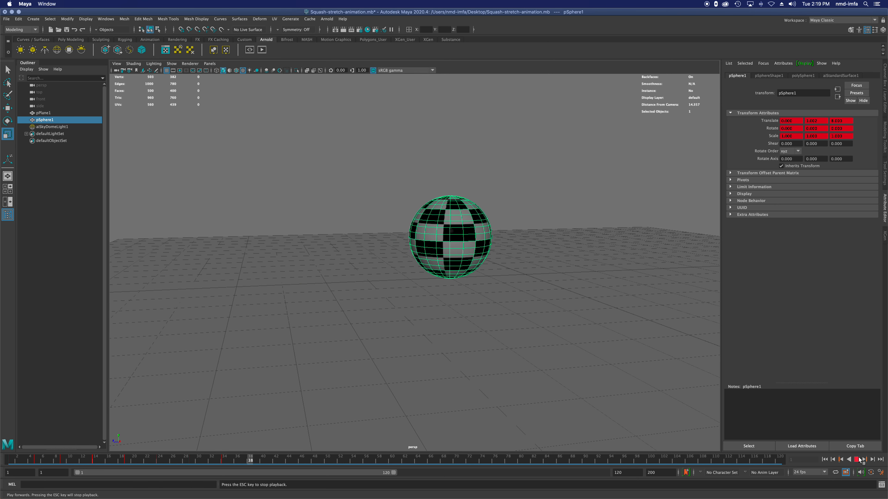
left_click(857, 460)
key("super+s")
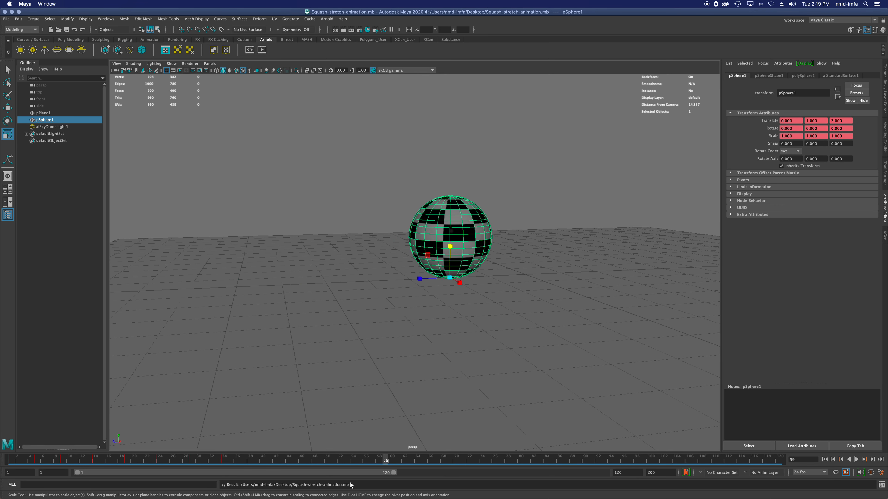
Review the sphere's poses from frame 1 through the keys at frames 5, 9 and 14 to the second bounce at frame 19
left_click(825, 460)
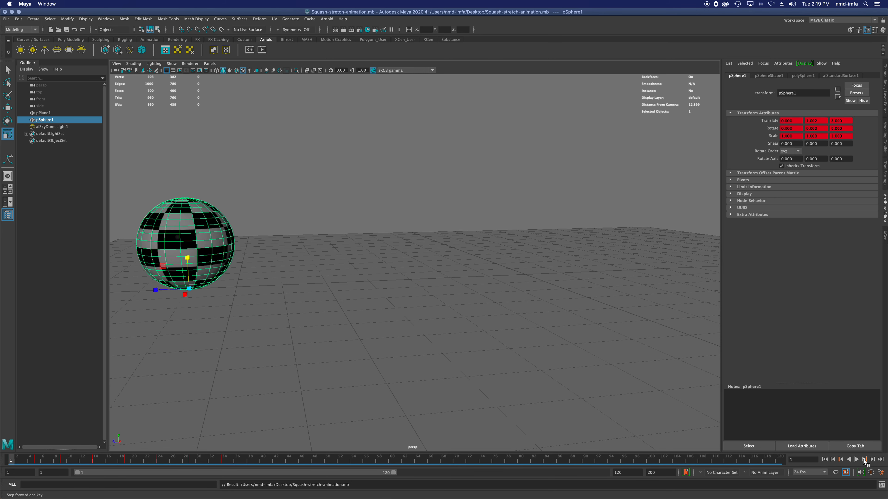
left_click(864, 460)
left_click(864, 460)
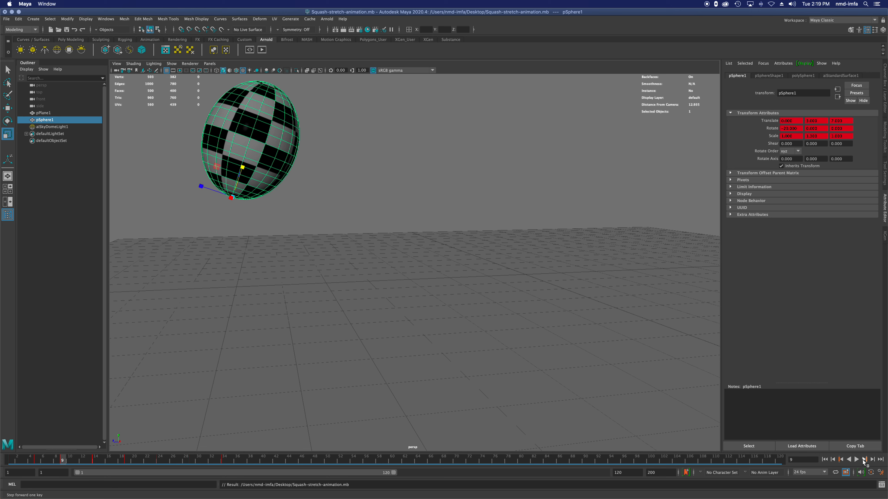
left_click(864, 460)
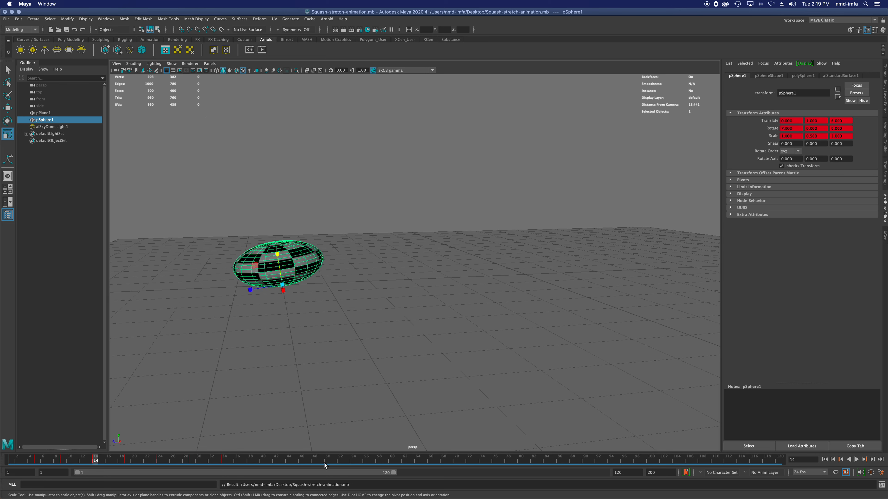
left_click_drag(95, 461, 125, 462)
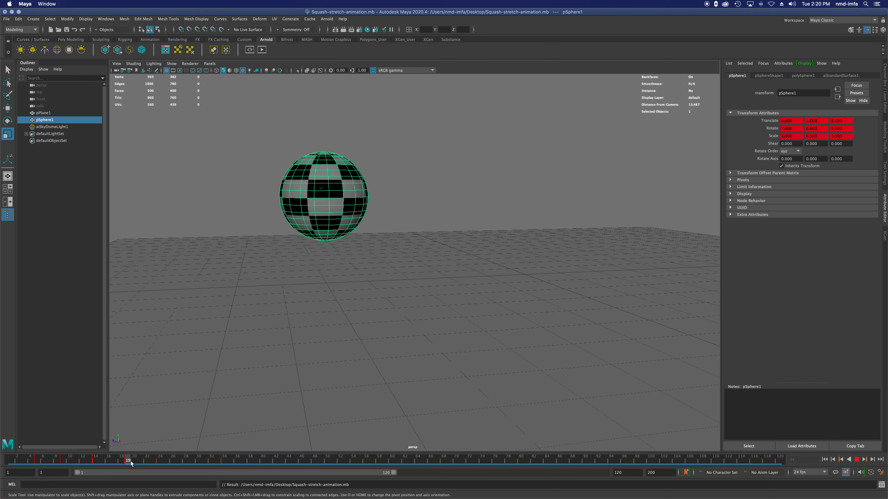
mouse_move(124, 463)
left_mouse_down()
mouse_move(95, 462)
mouse_move(125, 462)
left_mouse_up()
left_click(35, 461)
left_click_drag(36, 461, 96, 464)
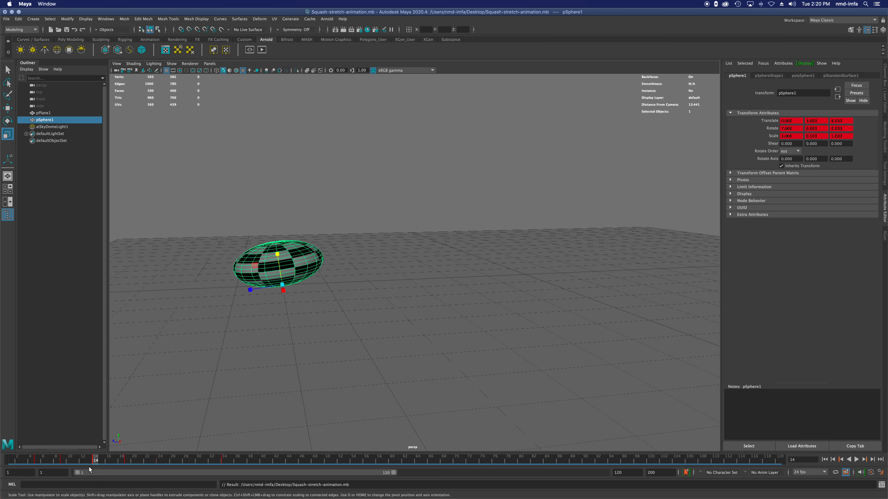
left_click_drag(64, 463, 61, 460)
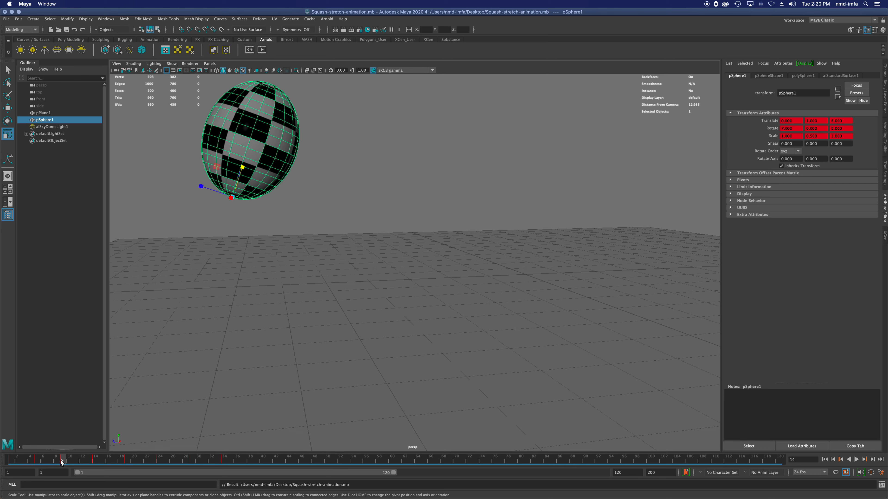
right_click(62, 462)
left_click(295, 350)
At frame 19, try stretching the sphere to a Scale Y of about 1.53 and undo the stretch
left_click_drag(116, 460, 126, 461)
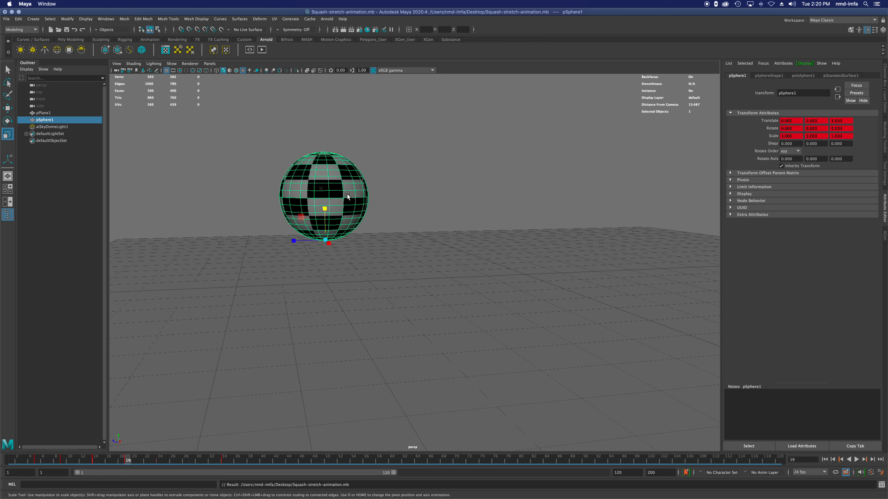
left_click_drag(325, 208, 332, 193)
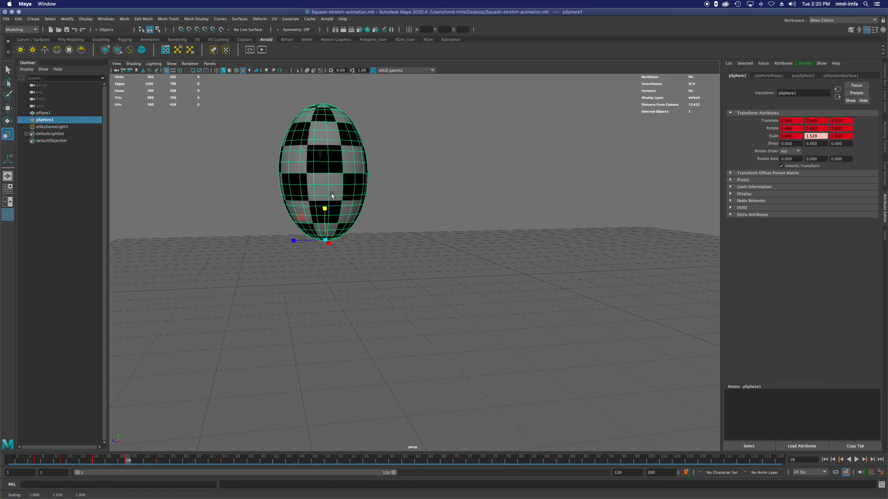
key("super+z")
At frame 19, stretch the sphere's Scale Y to 1.2, set its Rotate X to -22, and set a keyframe
left_click_drag(59, 458, 63, 458)
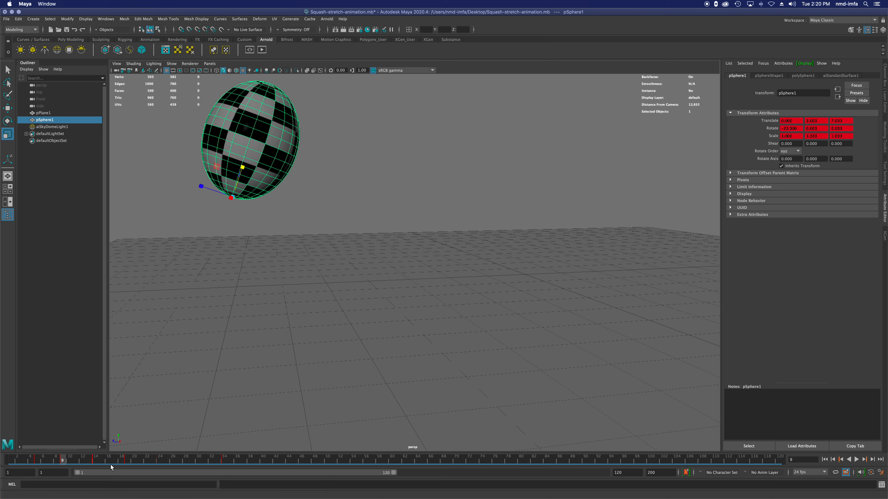
left_click(128, 458)
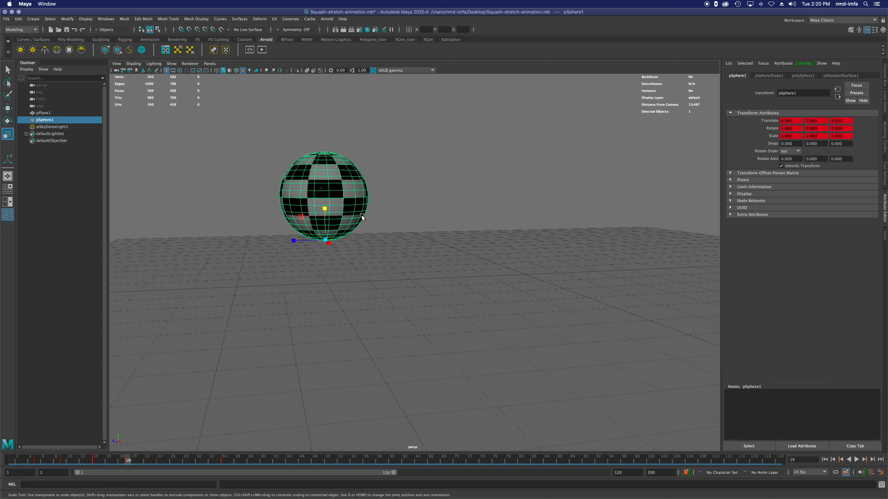
double_click(809, 136)
type("1.2")
key("Return")
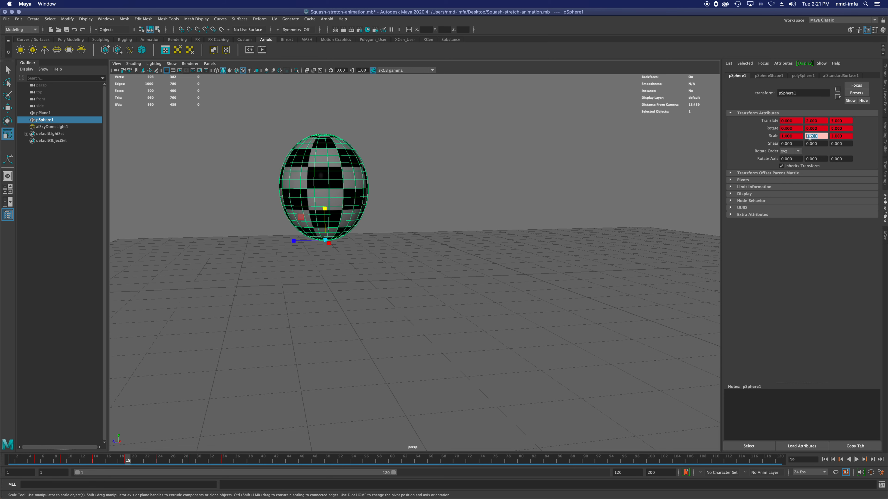
double_click(792, 128)
type("-22")
key("Return")
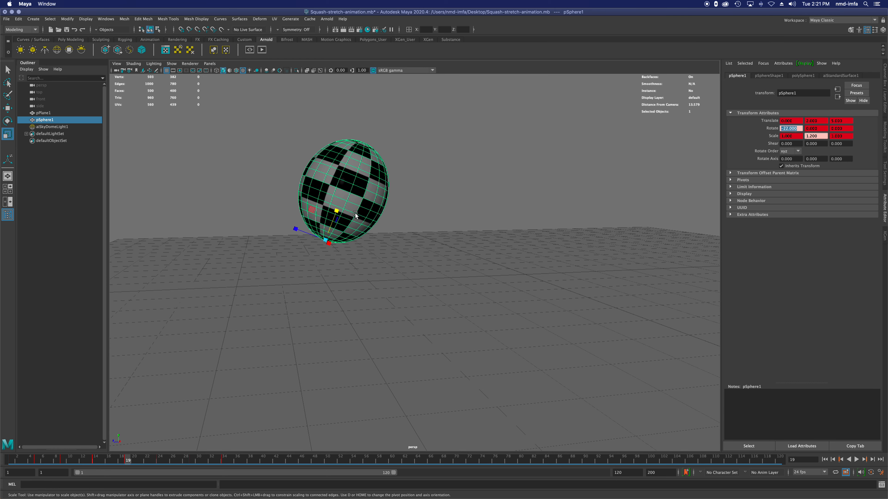
key("s")
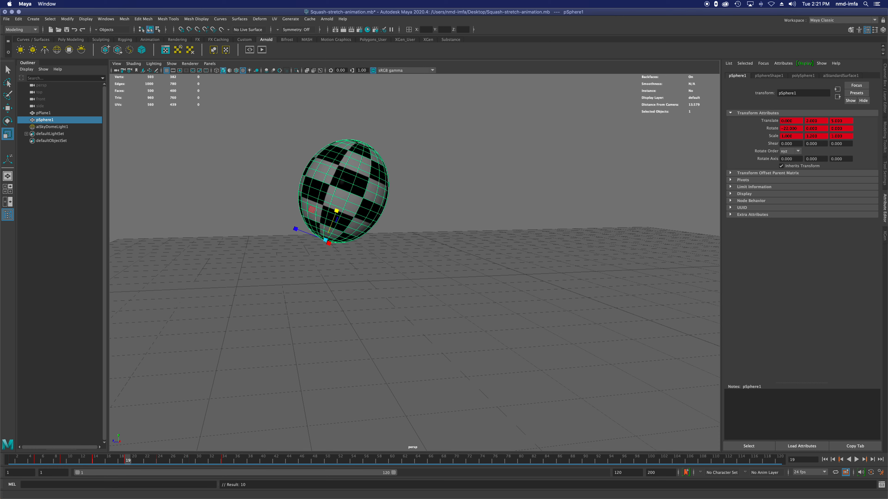
Compare the sphere's squash pose at frame 14 with the one at frame 5
mouse_move(124, 462)
left_mouse_down()
mouse_move(8, 463)
mouse_move(97, 461)
mouse_move(111, 444)
mouse_move(208, 448)
mouse_move(96, 467)
left_mouse_up()
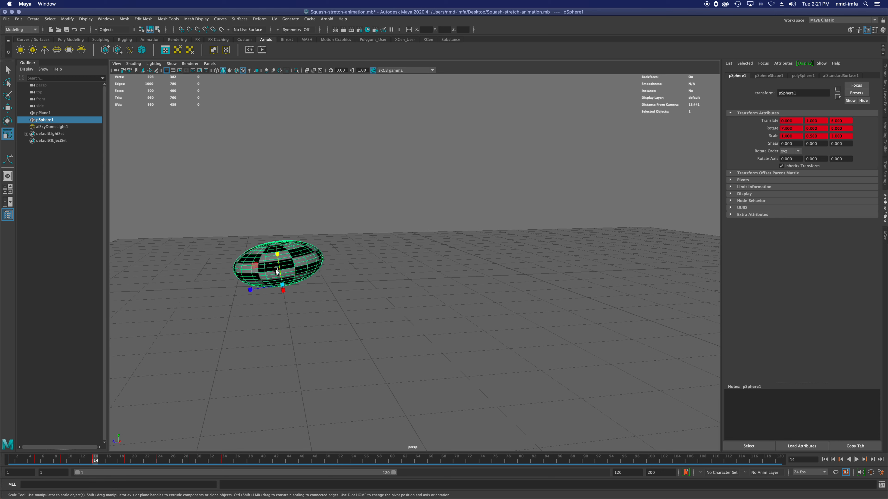
left_click_drag(51, 464, 36, 461)
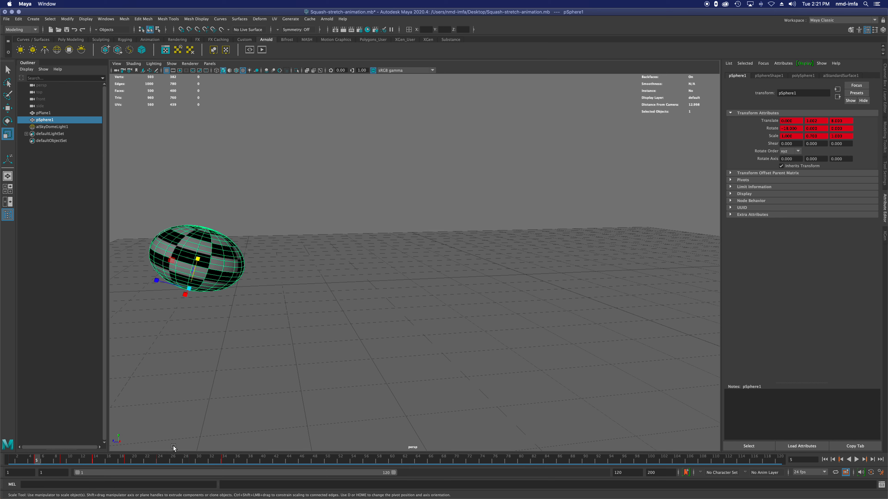
Scrub the timeline to frame 24 and playblast the animation to check the bounce
left_click_drag(162, 459, 174, 459)
left_click_drag(194, 460, 157, 463)
right_click(158, 463)
left_click(175, 459)
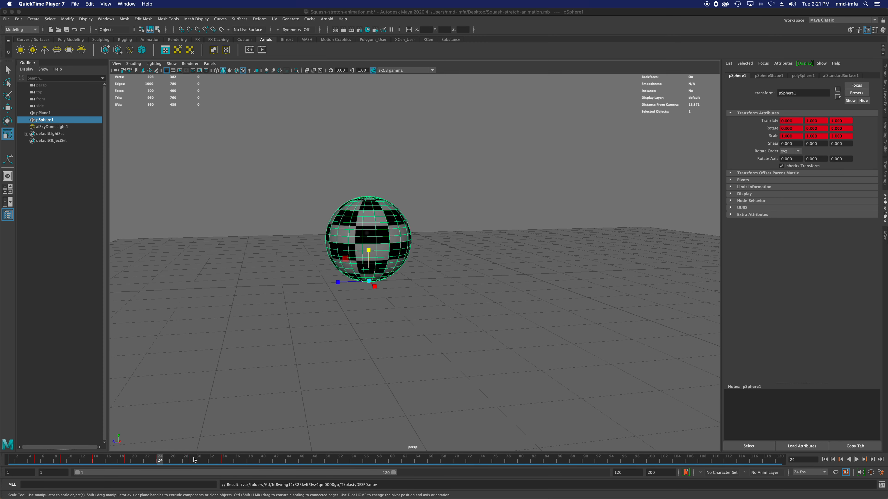
left_click(12, 20)
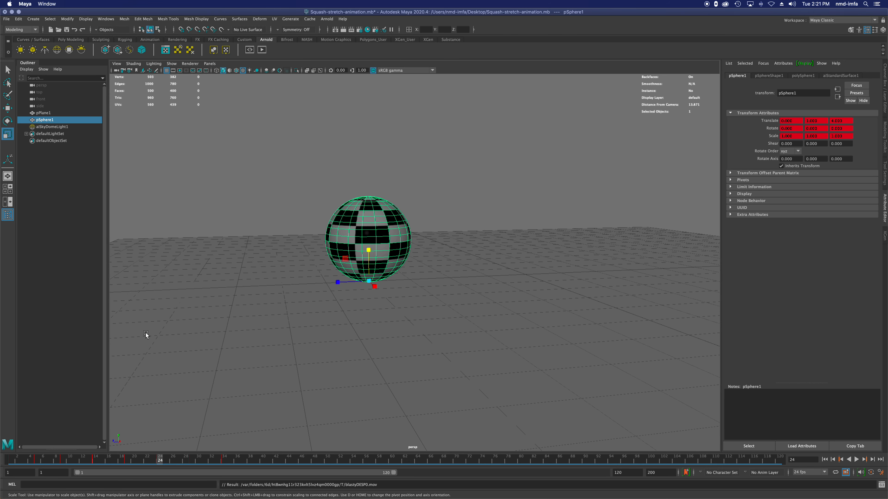
left_click(148, 340)
At frame 24, try squashing the sphere to a Scale Y of 0.3
left_click(373, 250)
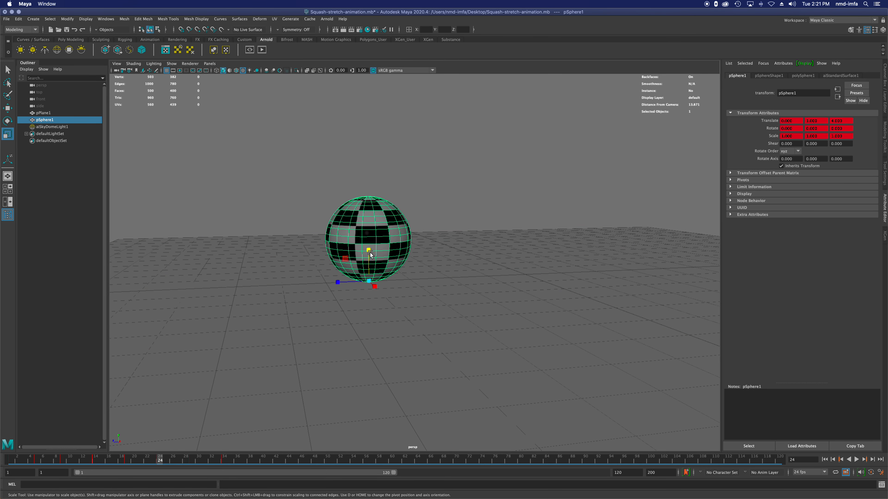
left_click_drag(129, 459, 160, 460)
left_click(820, 135)
type("0.3")
key("Return")
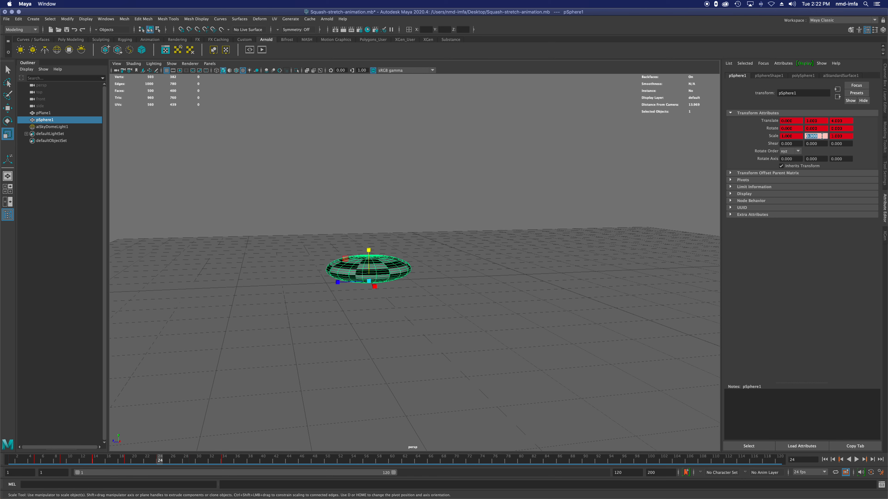
At frame 24, squash the sphere to a Scale Y of 0.8
type(".8")
key("Return")
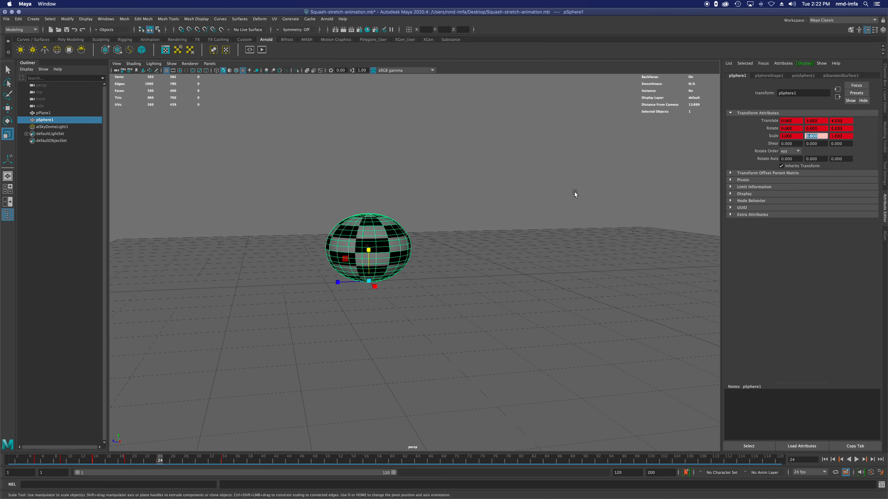
left_click(814, 136)
left_click(368, 252)
At frame 24, set the sphere's Rotate X to 4, set a keyframe, and save the scene
key("e")
left_click_drag(355, 254, 354, 255)
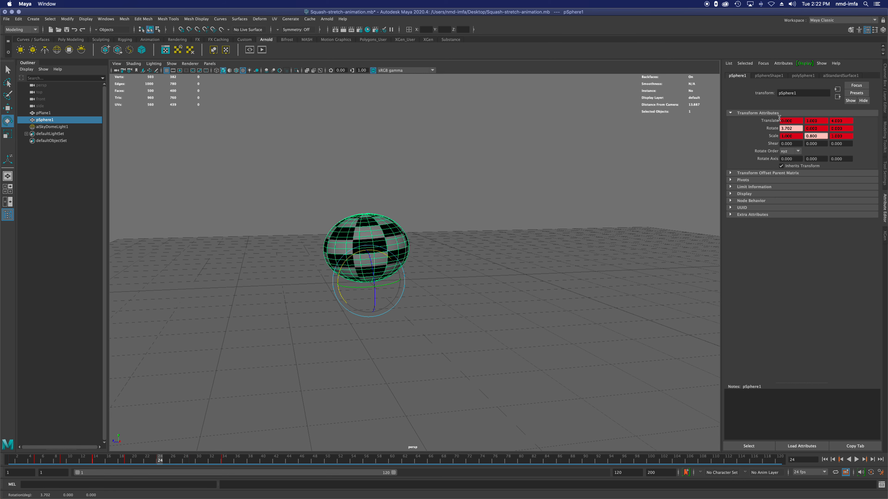
left_click(781, 128)
type("4")
key("Return")
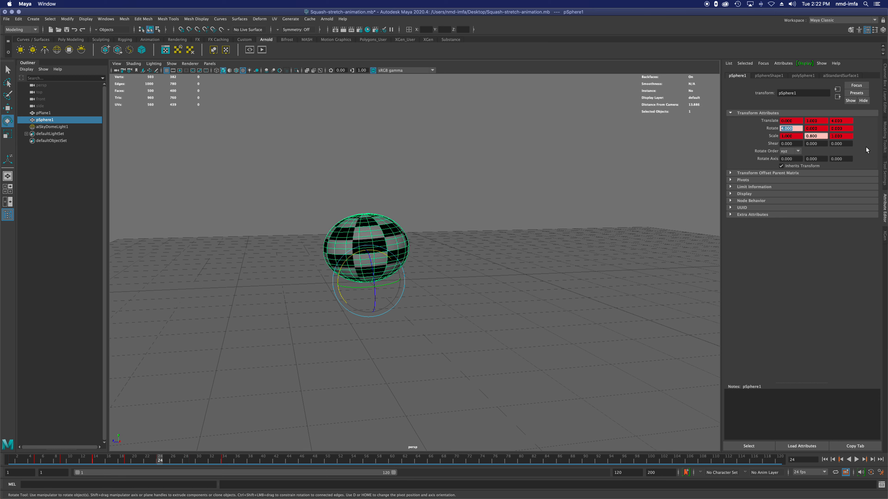
left_click(385, 237)
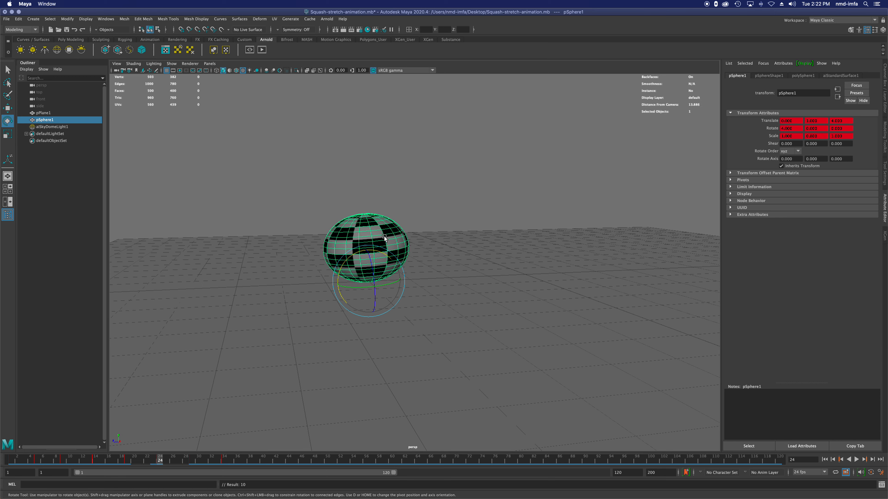
key("super+s")
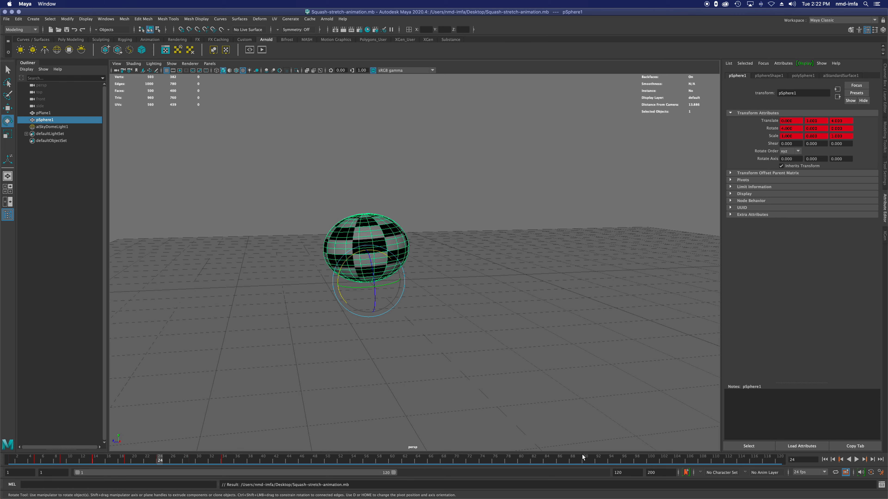
At frame 14, set the sphere's Scale Y to 0.75, set a keyframe, and save the scene
left_click(840, 461)
left_click(840, 460)
left_click(840, 461)
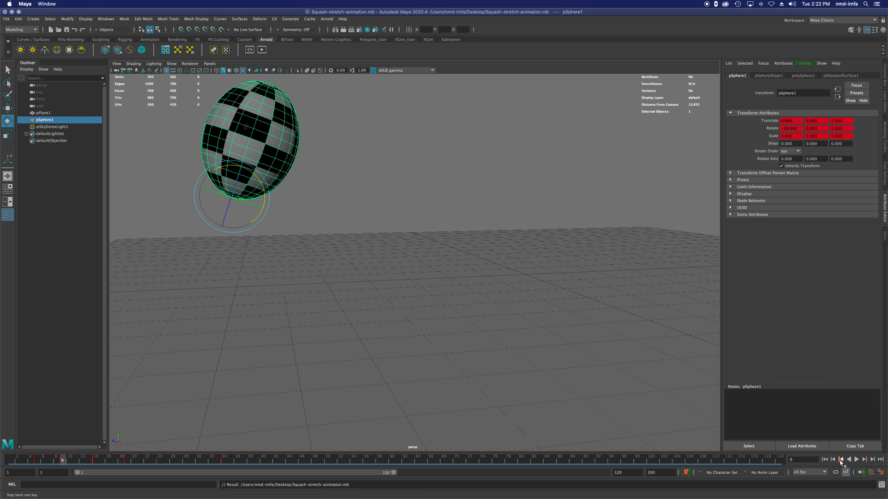
left_click(840, 461)
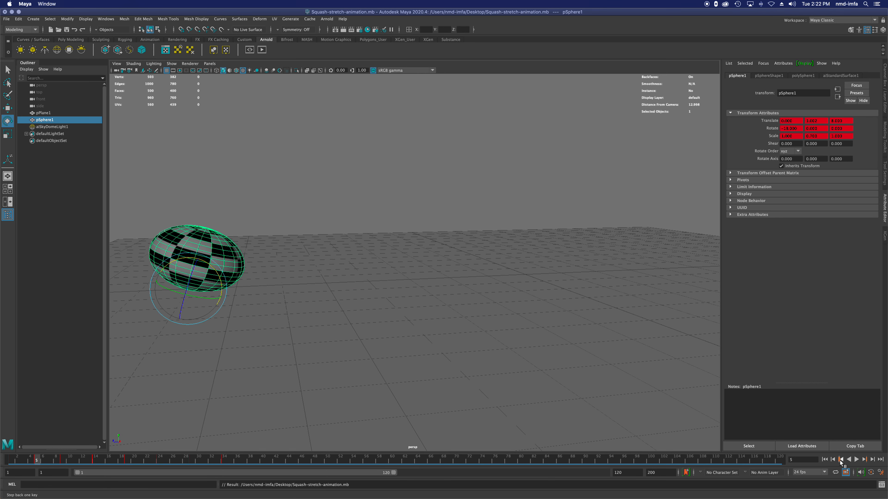
left_click(865, 460)
left_click(864, 460)
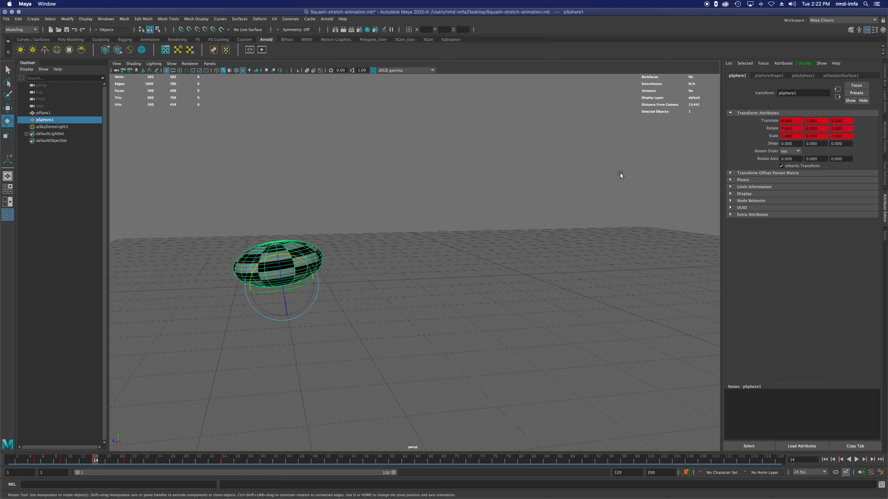
double_click(810, 137)
key("BackSpace")
type("0.75")
key("Return")
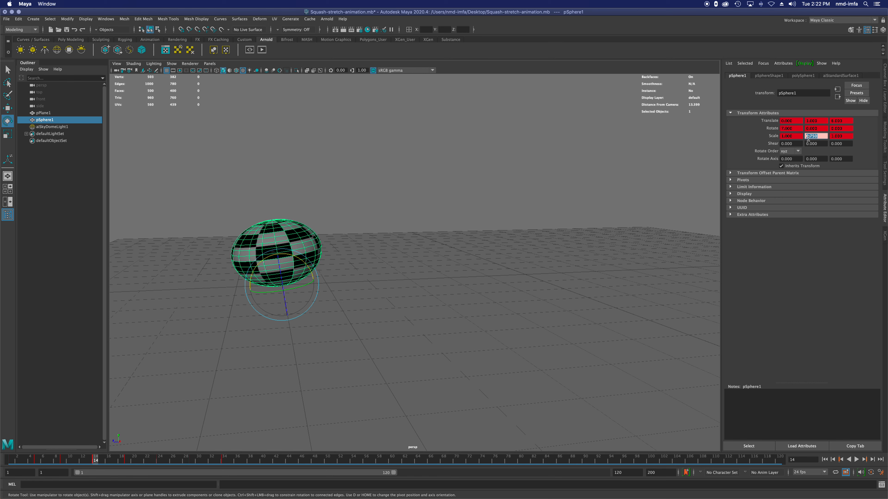
left_click(282, 238)
key("super+s")
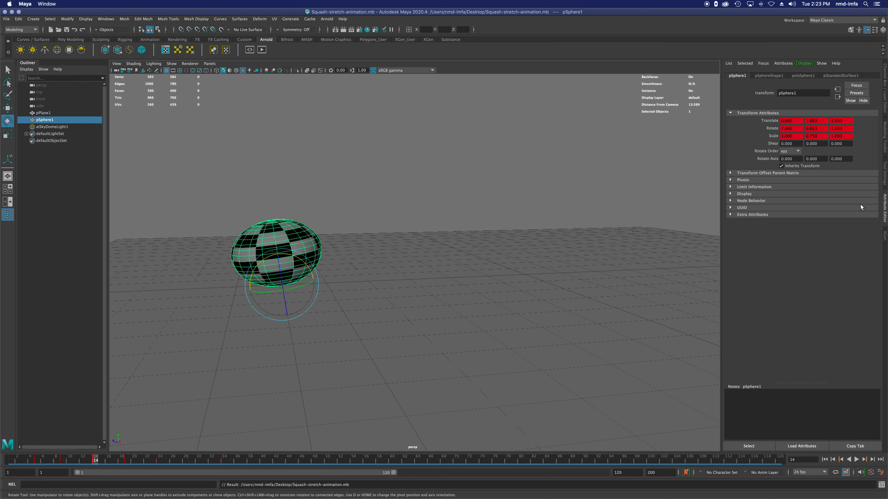
Compare the sphere's poses at frames 19 and 24, and go to the key at frame 29
left_click(865, 460)
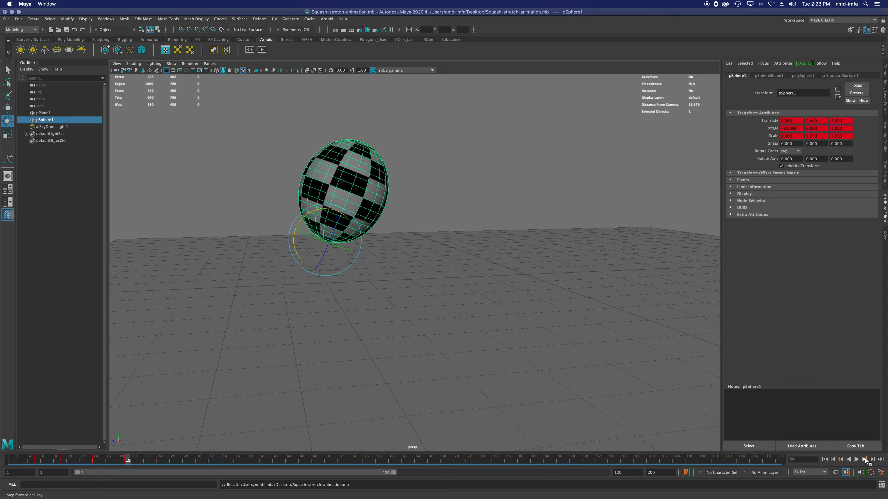
left_click(864, 460)
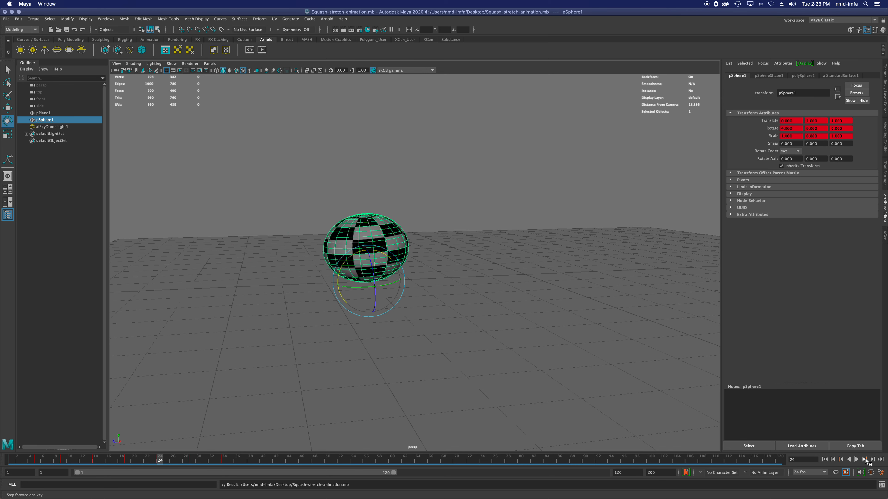
left_click(840, 460)
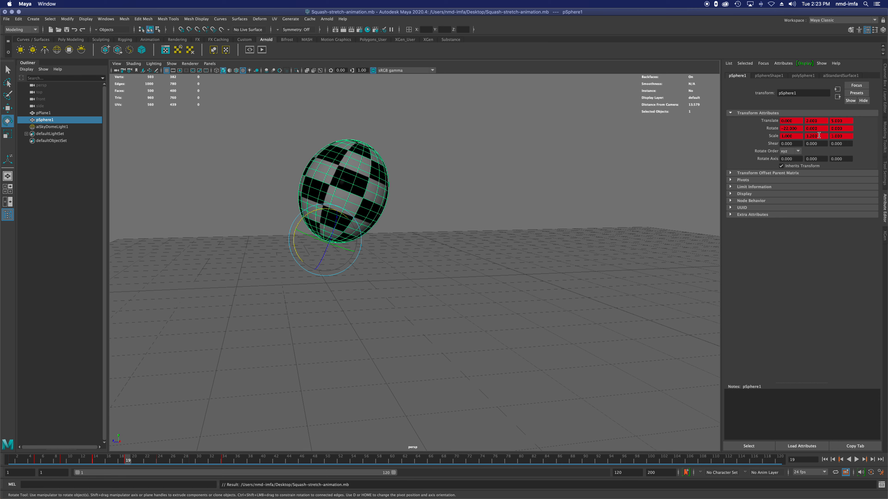
left_click(864, 459)
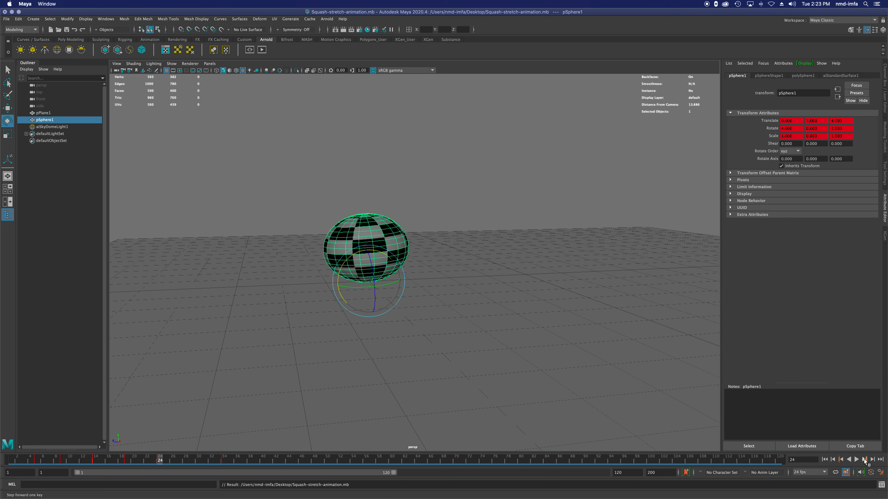
left_click(863, 460)
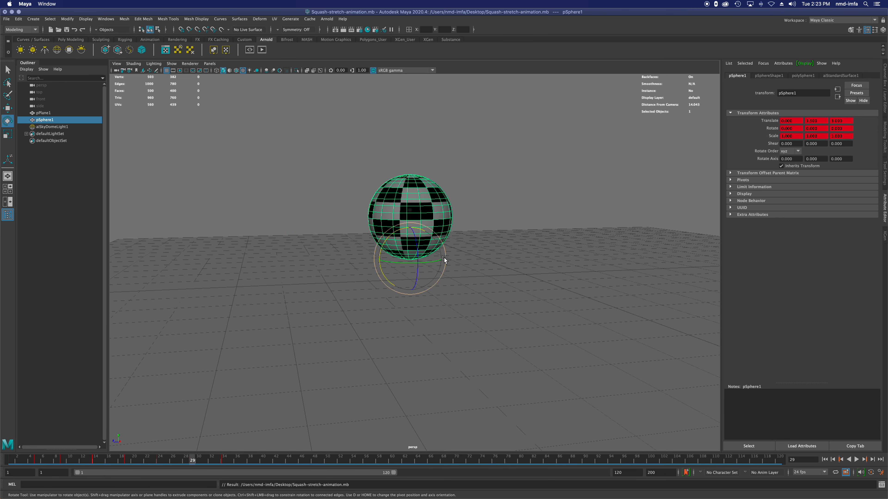
At frame 29, try stretching the sphere to a Scale Y of 1.1 without keying it
left_click(818, 135)
type("1.1")
key("Return")
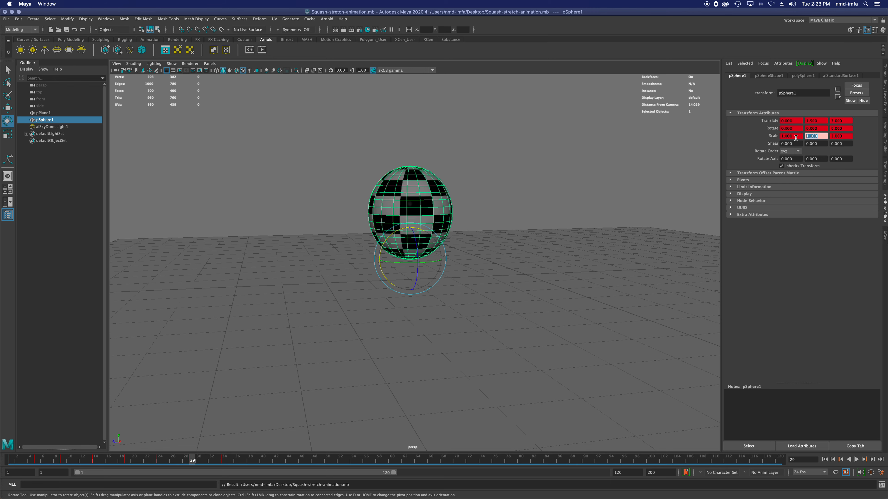
Check the keys at frames 24 and 19, and at frame 29 set the sphere's Rotate X to -24 and key it
left_click(841, 461)
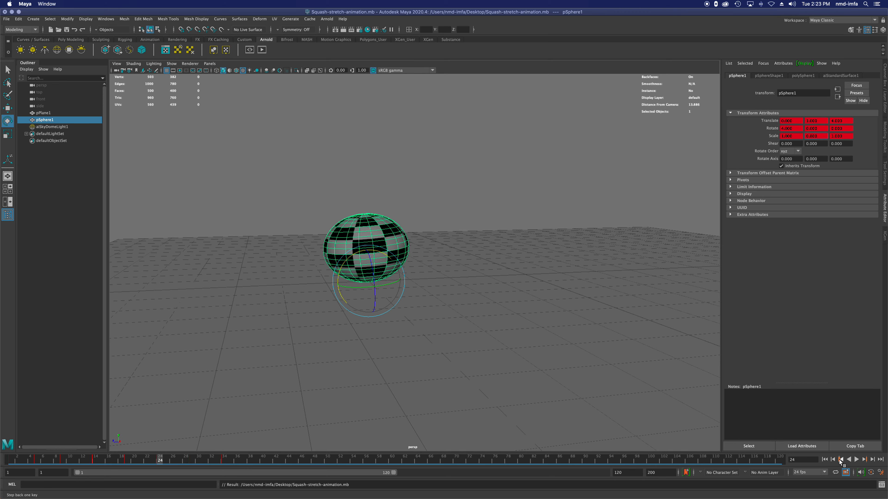
left_click(841, 460)
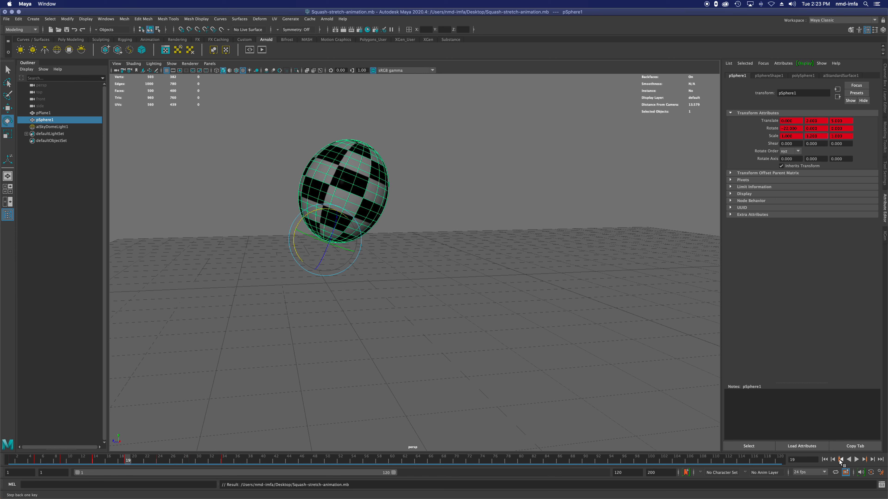
left_click(865, 461)
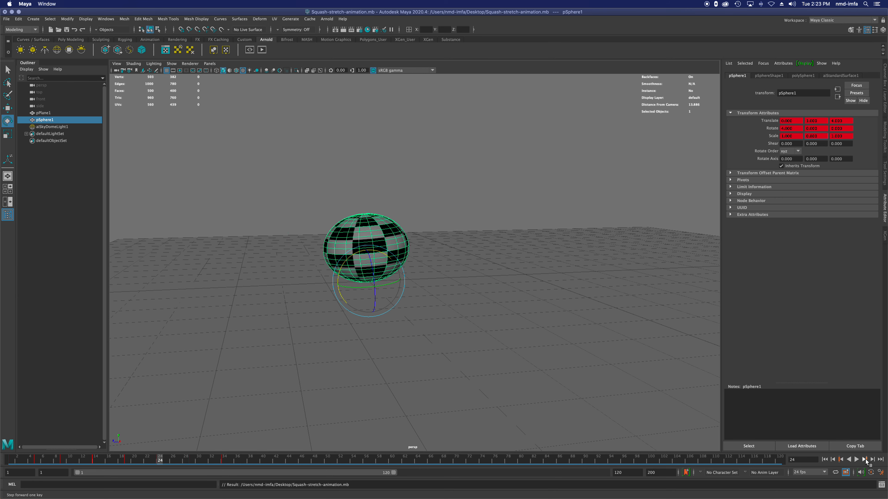
left_click(865, 460)
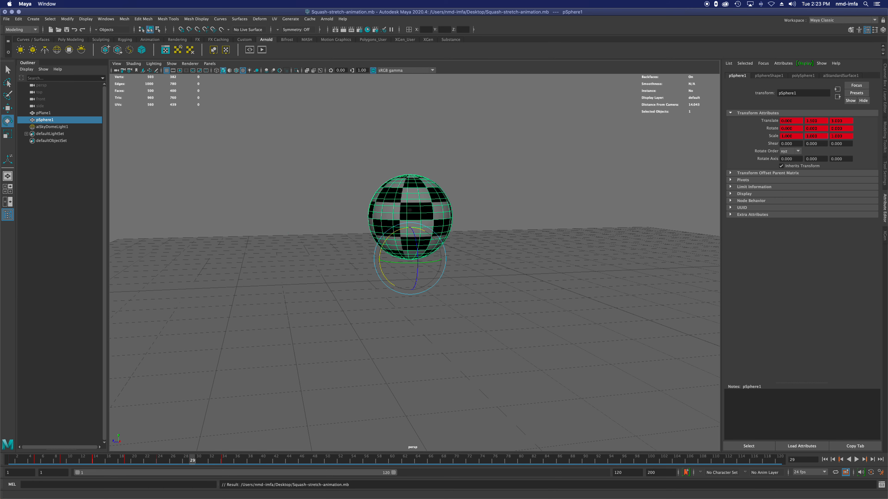
left_click(799, 128)
type("-24")
key("Return")
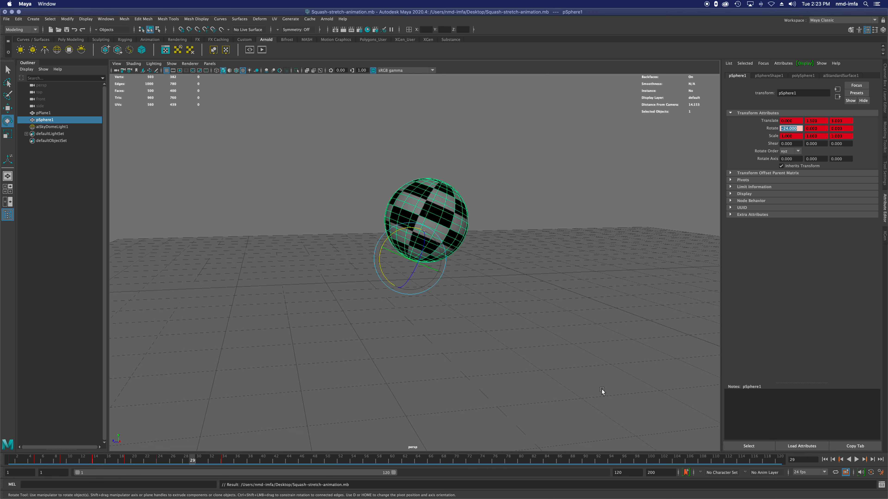
left_click(421, 214)
key("s")
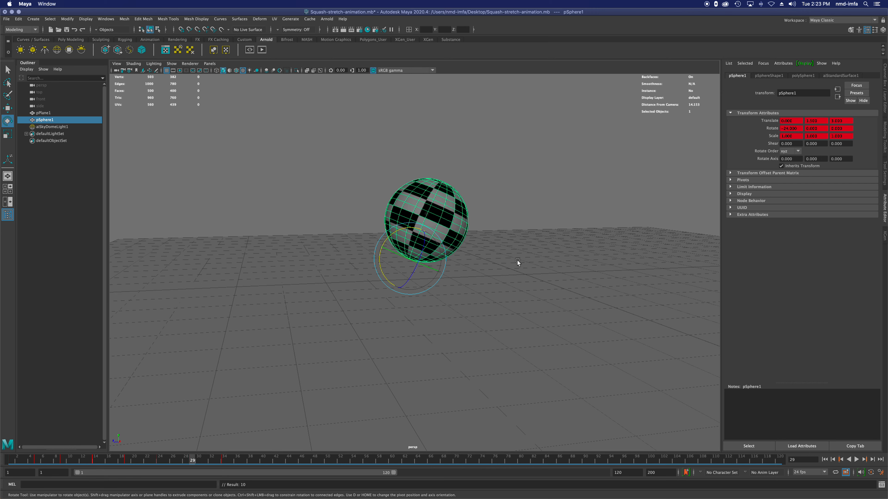
At frame 29, stretch the sphere's Scale Y to 1.1, set a keyframe, and save the scene
left_click(819, 136)
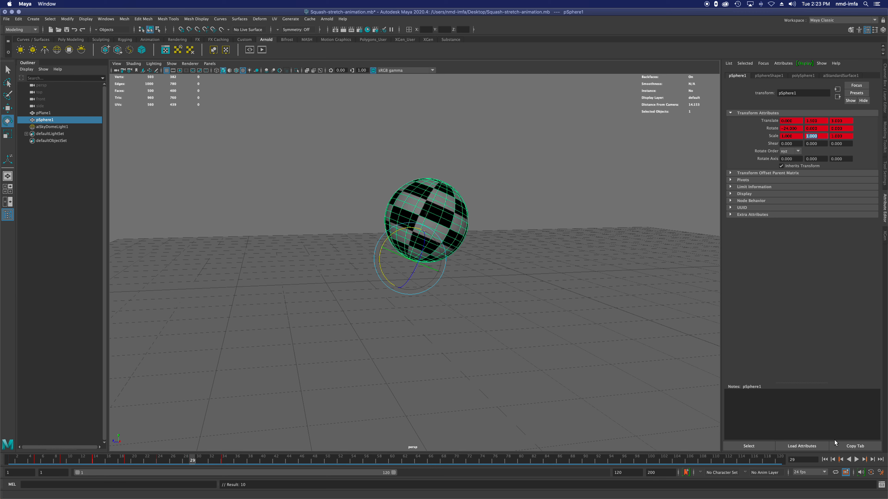
left_click(842, 459)
left_click(842, 460)
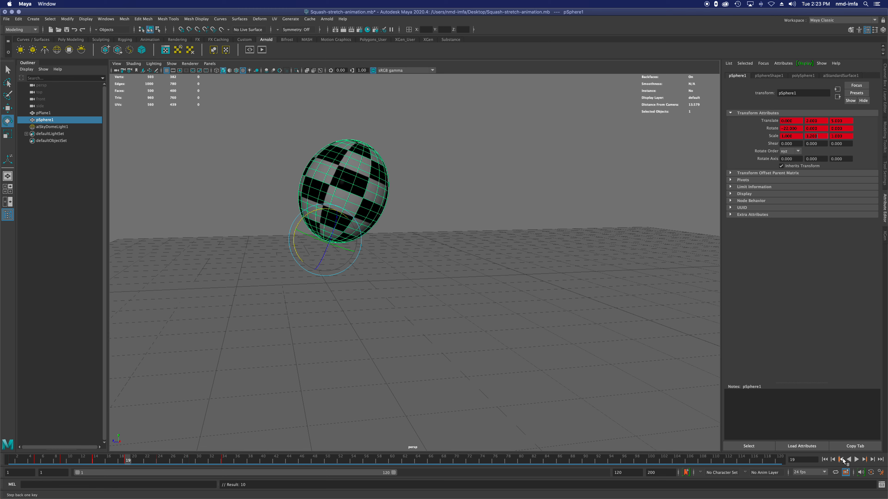
left_click(864, 460)
left_click(863, 460)
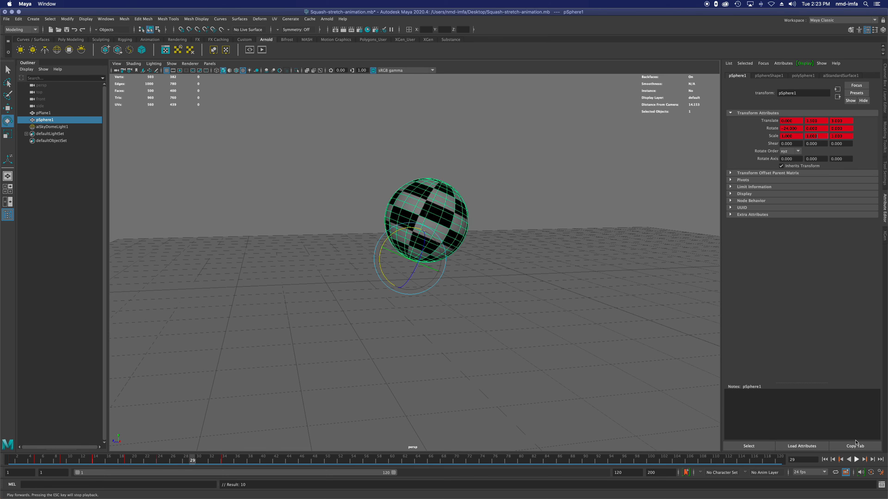
double_click(815, 137)
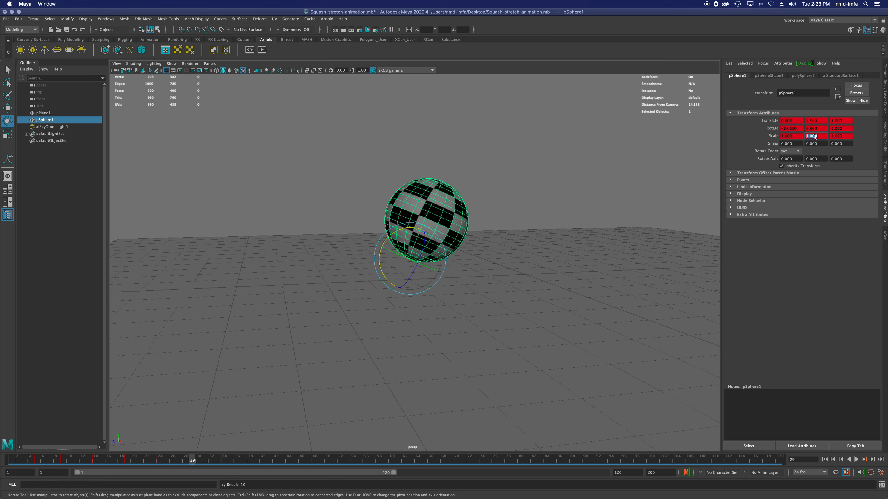
type("1.1")
key("Return")
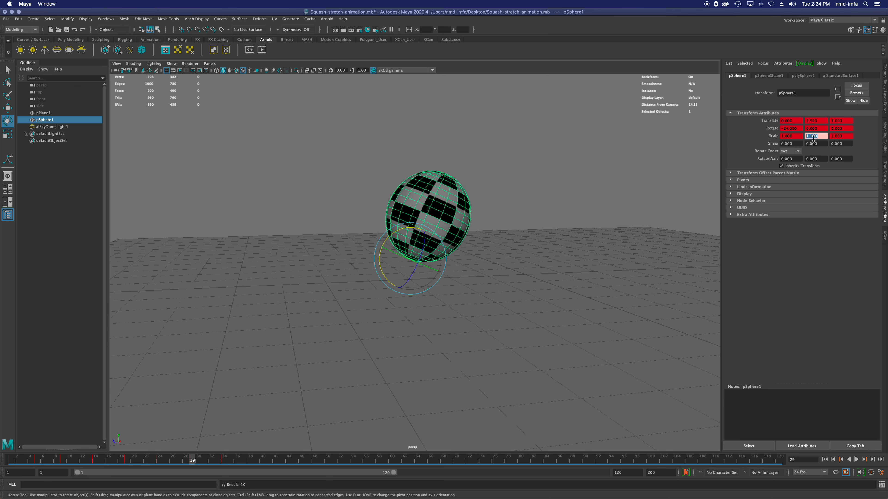
left_click(415, 196)
key("super+s")
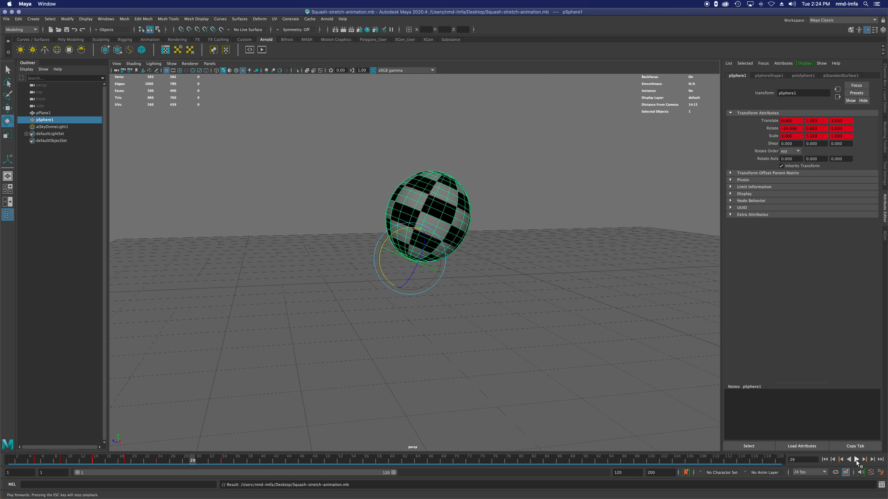
Compare the sphere's poses at the frame 29 and 34 keys, ending on frame 34
left_click(865, 460)
left_click(865, 460)
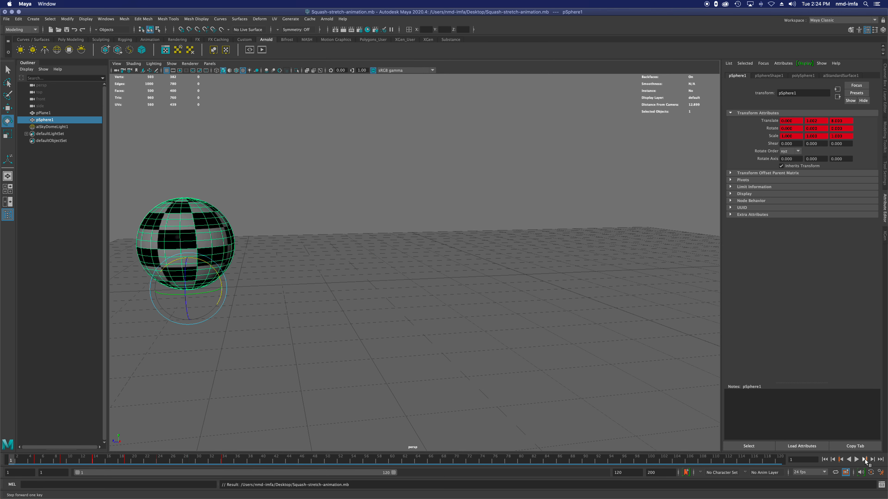
left_click(841, 460)
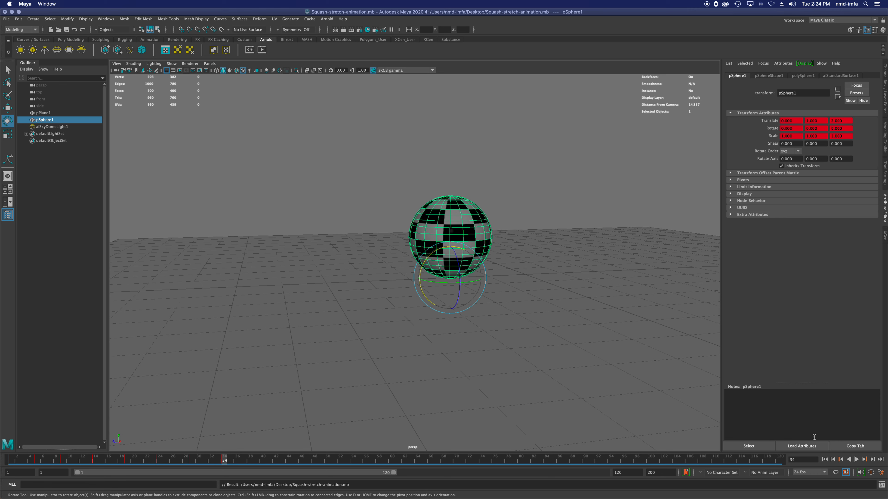
left_click(841, 459)
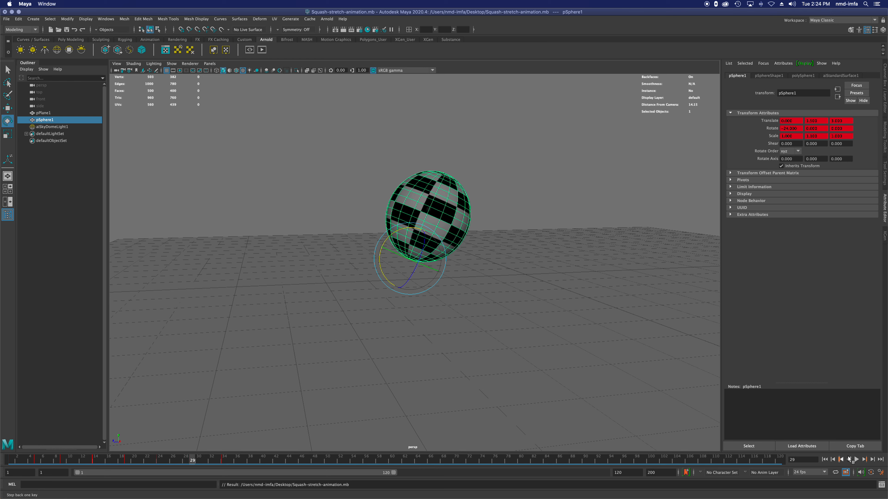
left_click(864, 460)
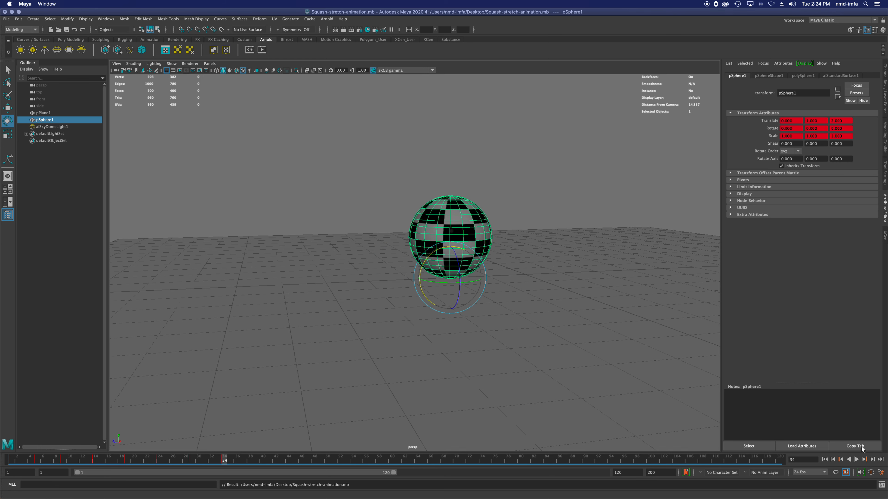
At frame 34, try a squash pose with Rotate X -26 and Scale Y 0.9 on the sphere, and key it
left_click(797, 128)
type("-26")
key("Return")
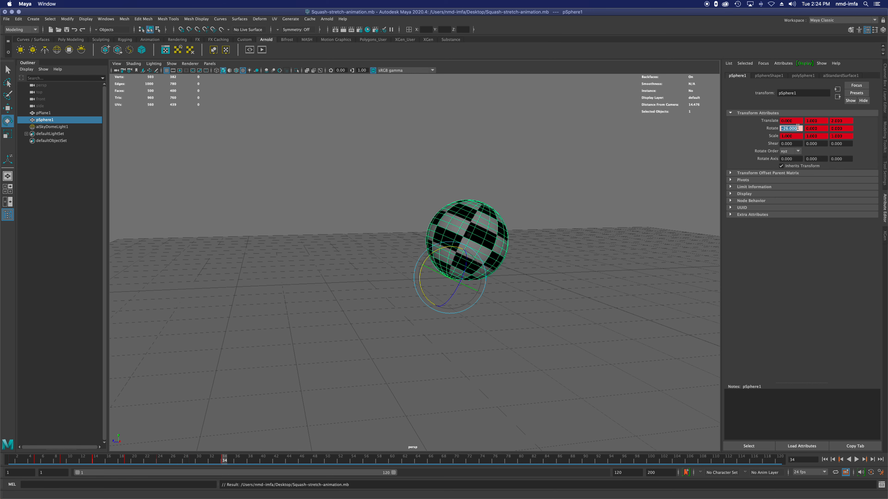
left_click(819, 136)
type("1.05")
key("Return")
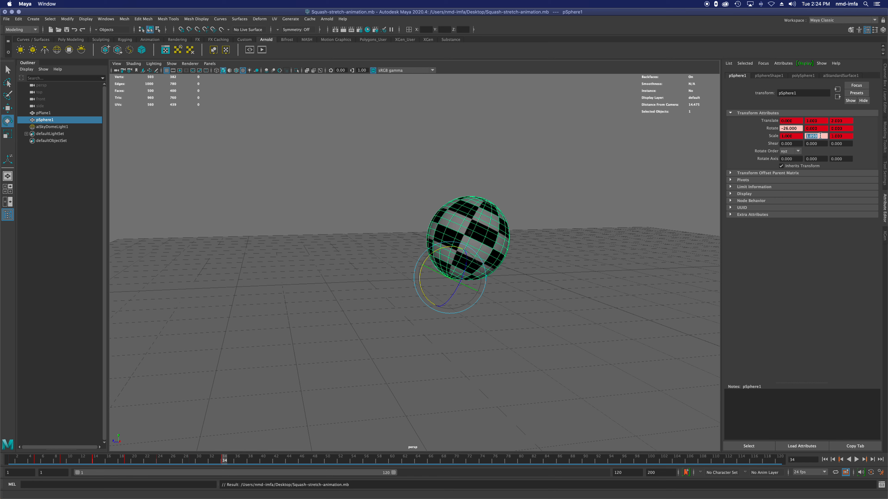
type(".9")
key("Return")
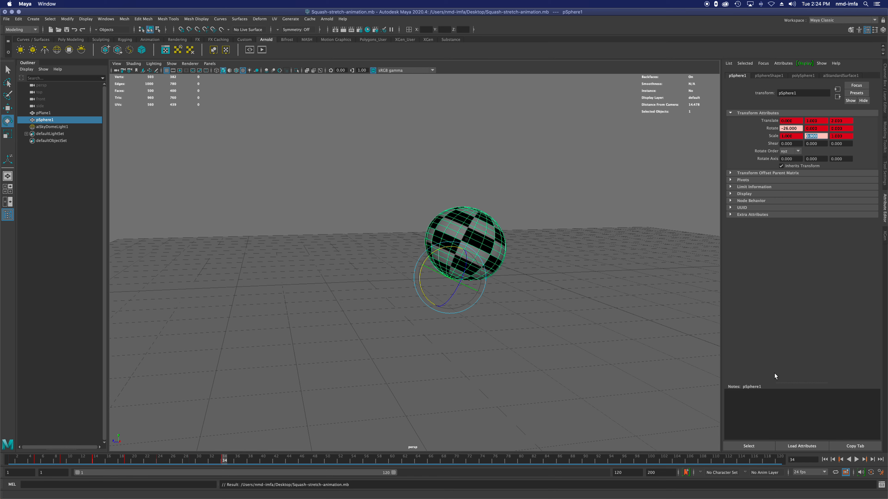
key("s")
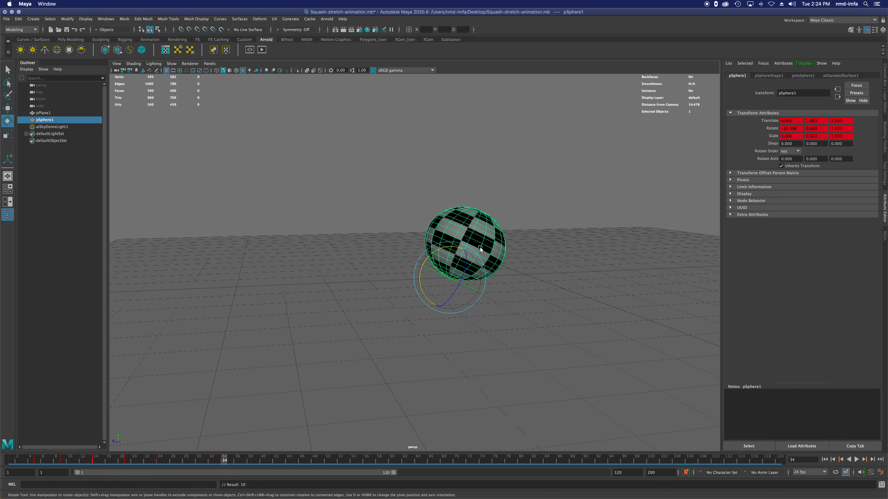
At frame 50, key the sphere and try rolling it further along the ground to a Translate Z of about -1.88
left_click_drag(225, 460, 327, 462)
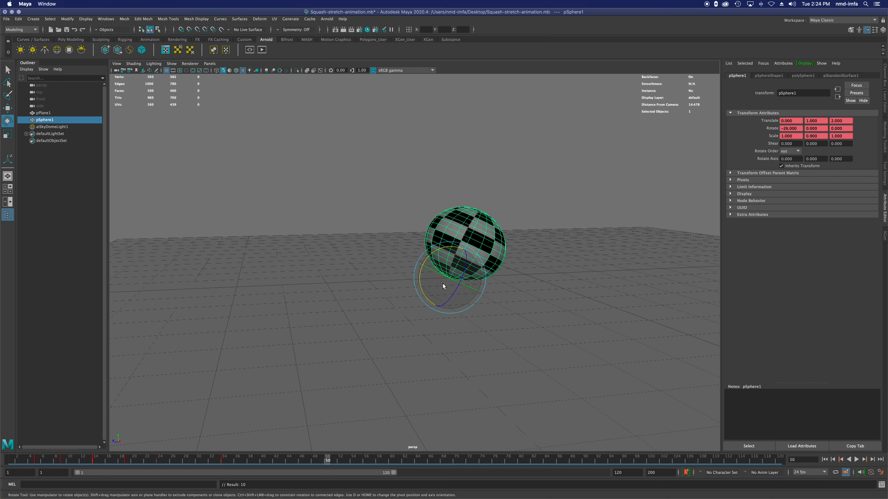
key("s")
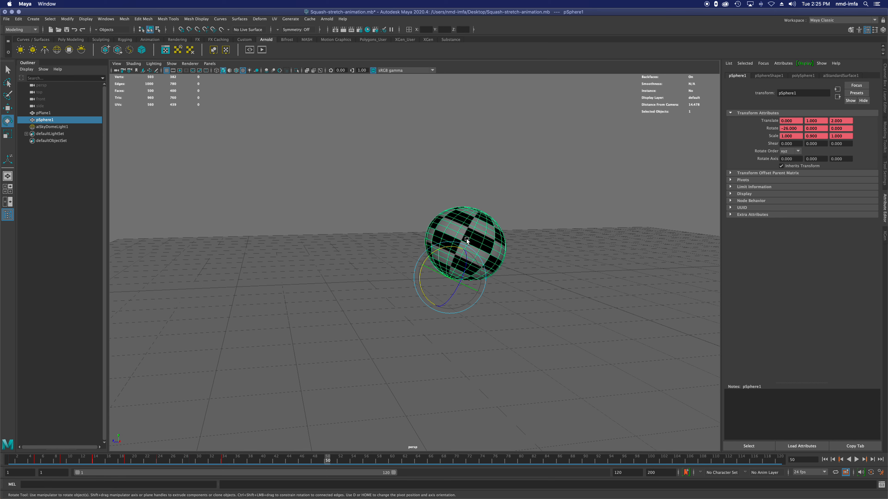
key("w")
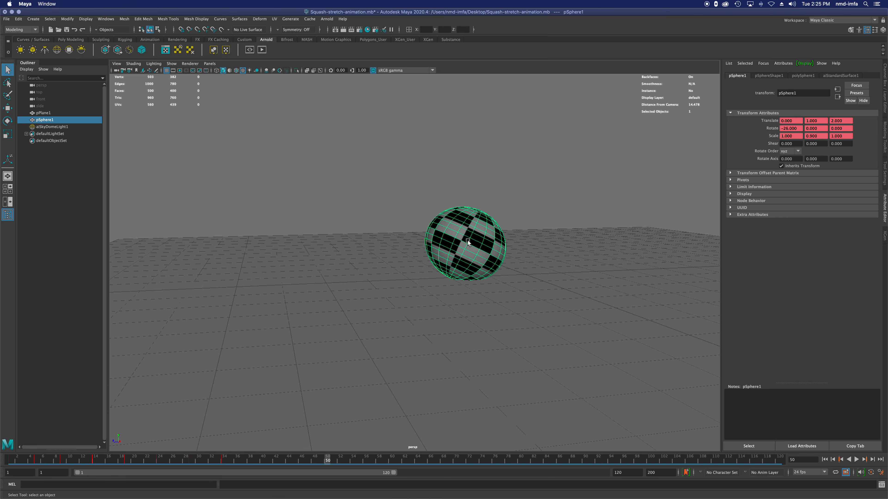
left_click_drag(430, 281, 547, 276)
left_click_drag(567, 272, 591, 243)
key("e")
Undo the frame 50 roll and the squash key at frame 34
key("ctrl+z")
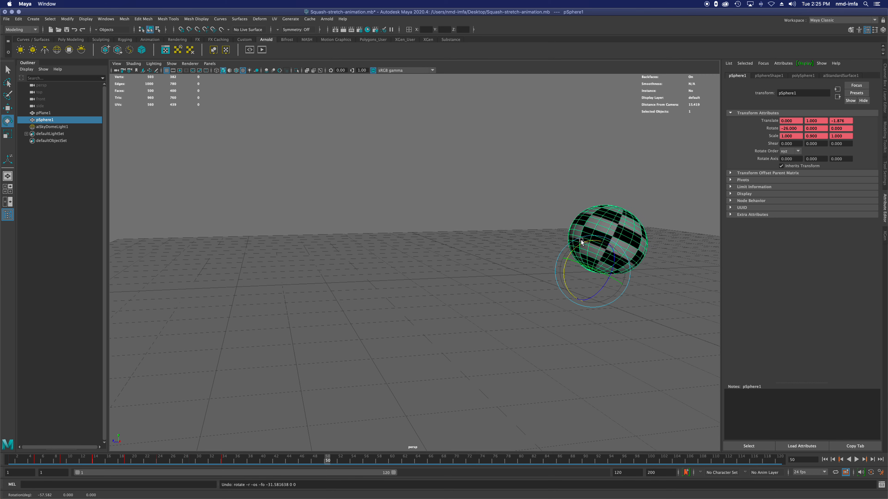
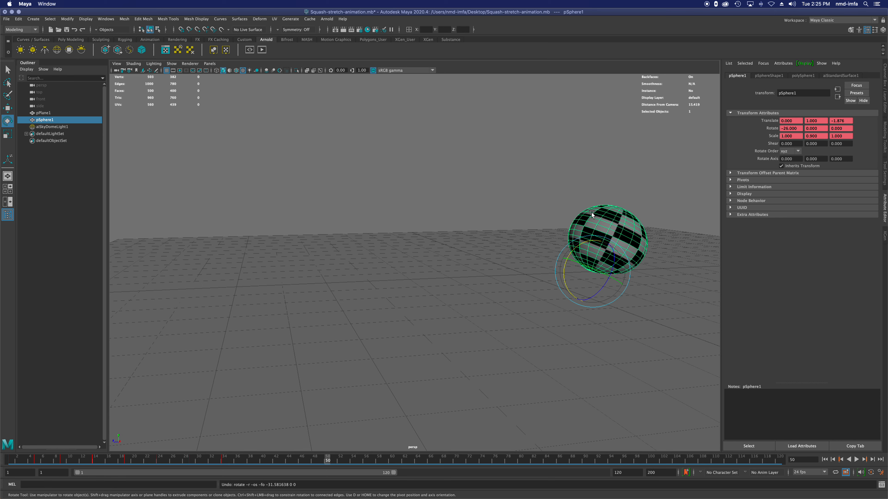
key("ctrl+z")
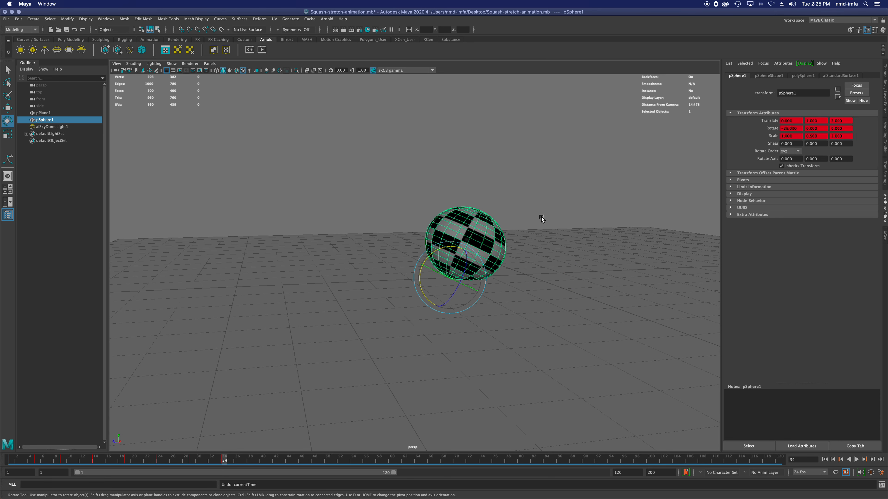
key("s")
key("ctrl+z")
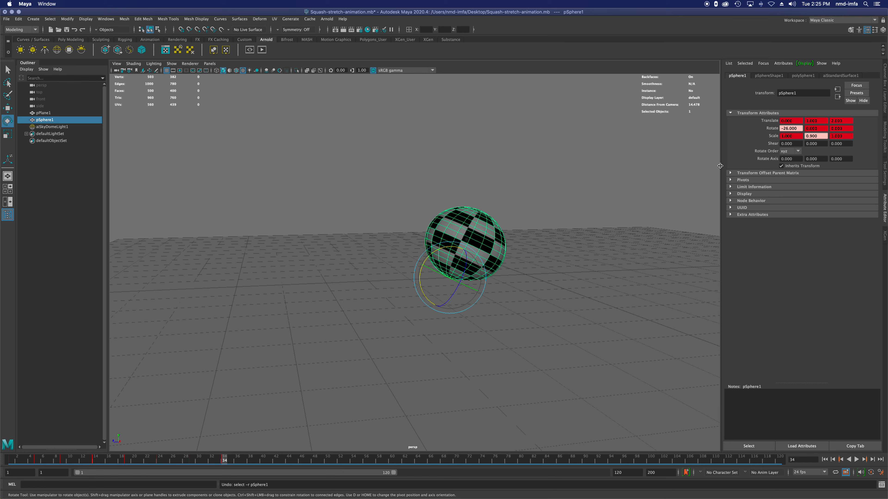
At frame 34, try Rotate X values of 0 and 1 on the sphere
double_click(791, 128)
type("0")
key("Return")
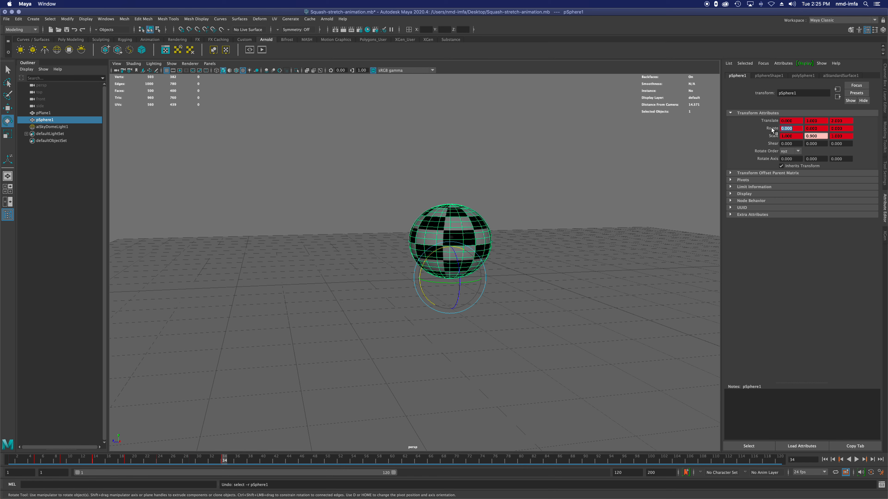
type("1")
key("Return")
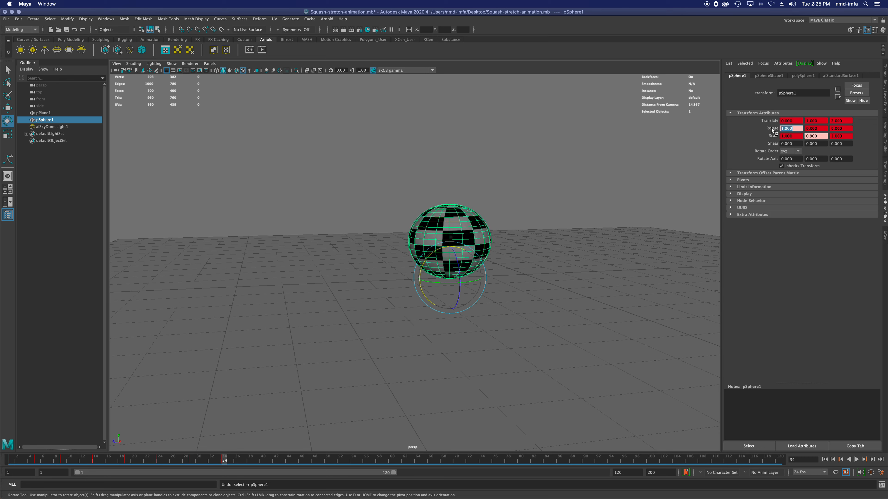
At frame 34, rotate the sphere to a Rotate X of about 8.36, set Scale Y to 0.9, and key the pose
left_click_drag(441, 273, 427, 261)
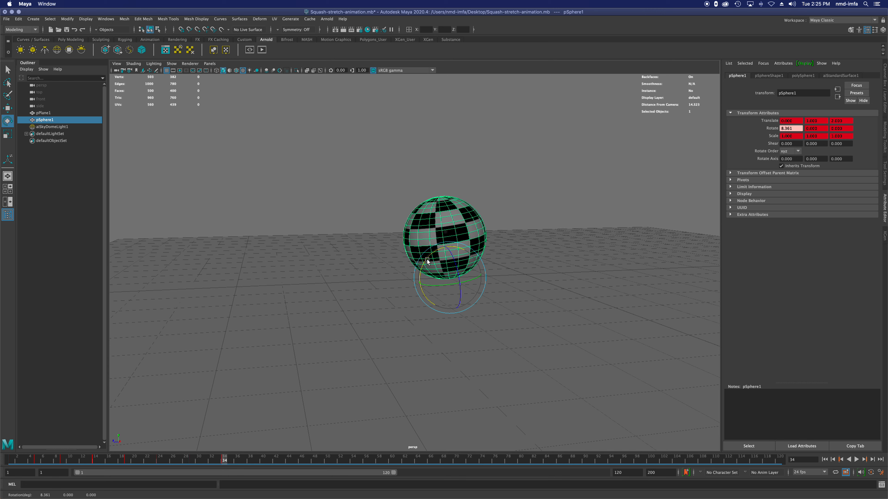
left_click(822, 136)
double_click(822, 135)
key("BackSpace")
key("Return")
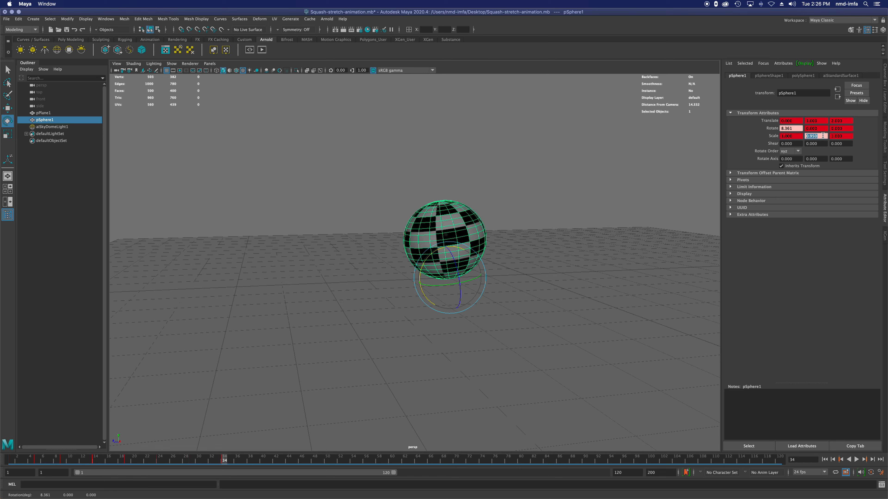
type("0.9")
key("Return")
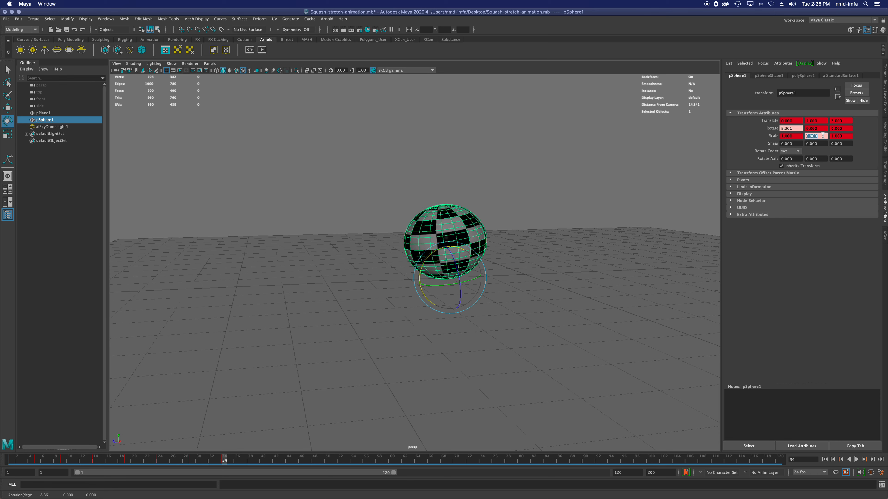
left_click(533, 195)
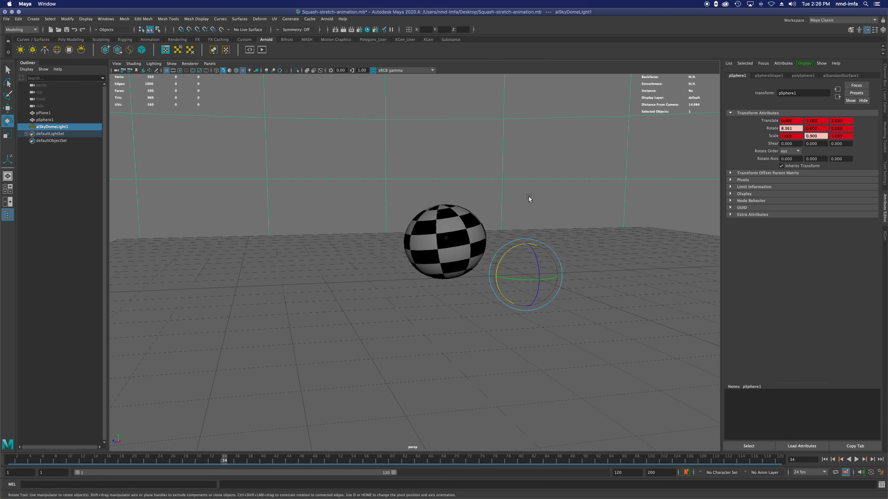
left_click(440, 238)
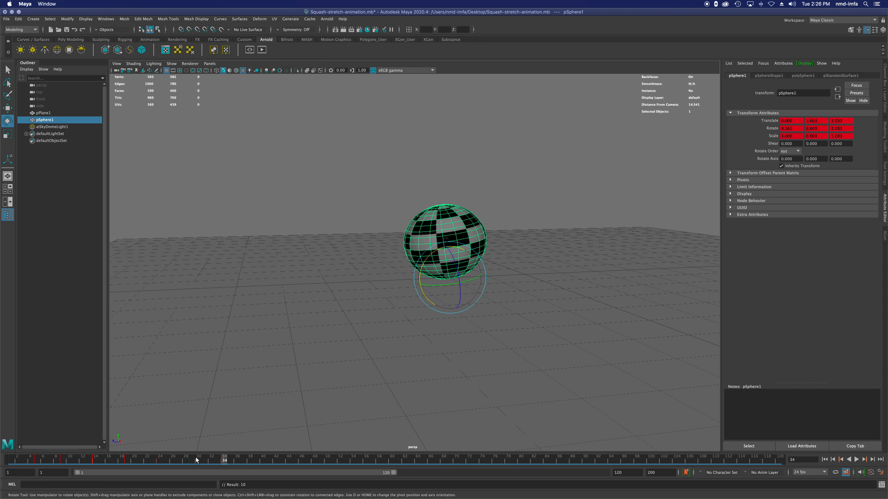
At frame 36, set the sphere's Rotate X to 0 and Scale Y to 1, key the pose, and save the scene
key("alt+v")
left_click_drag(186, 460, 238, 461)
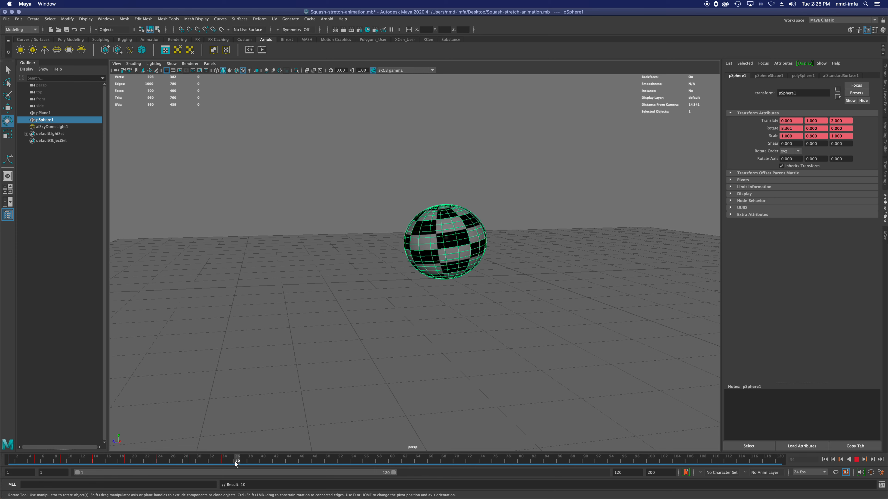
mouse_move(236, 464)
left_mouse_down()
mouse_move(220, 461)
mouse_move(238, 462)
left_mouse_up()
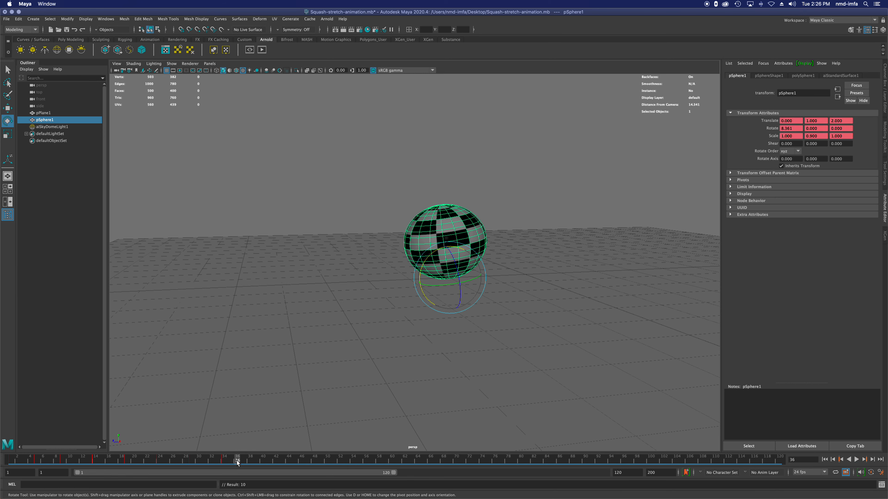
double_click(799, 128)
type("0")
key("Return")
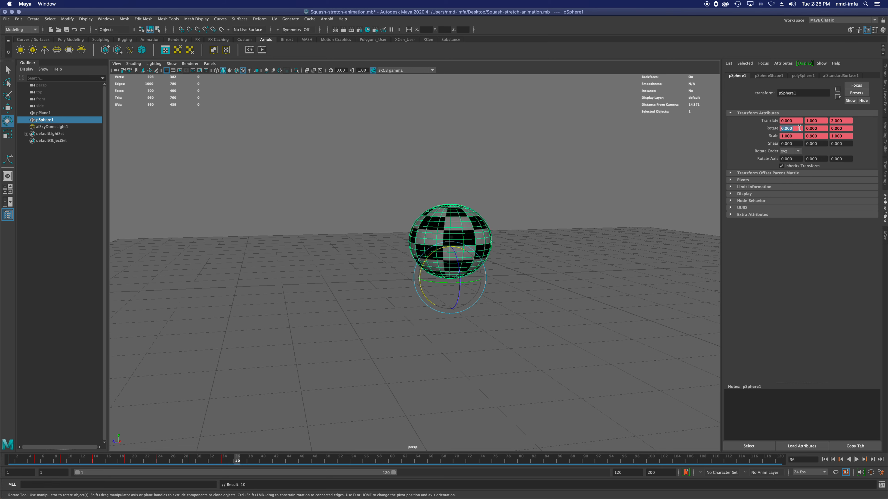
double_click(815, 136)
type("1")
key("Return")
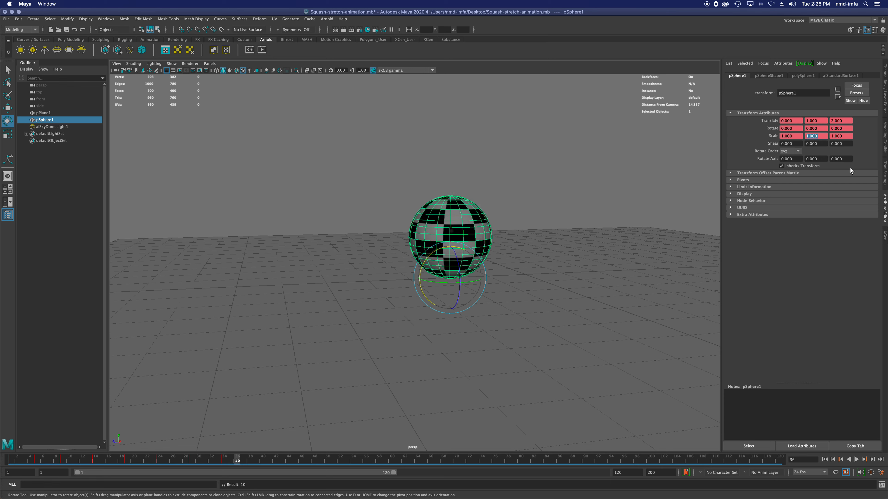
key("s")
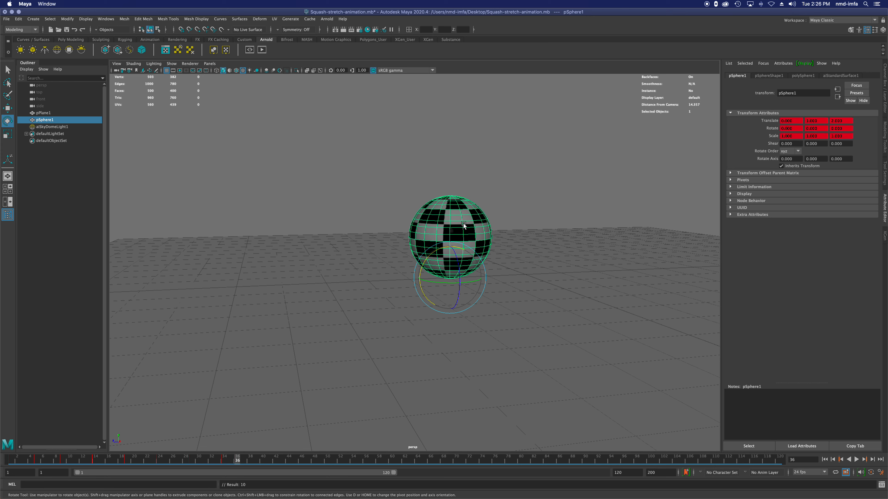
key("super+s")
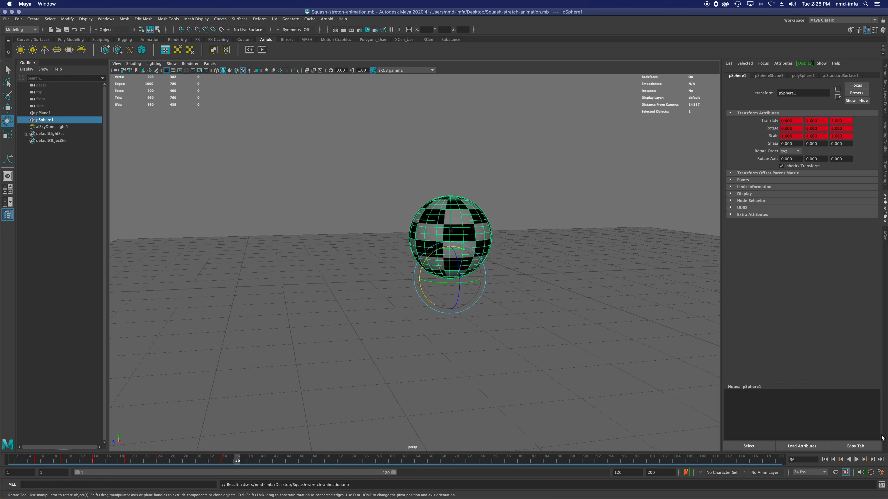
Play the bounce animation from the first frame twice to review the motion
left_click(824, 459)
left_click(855, 461)
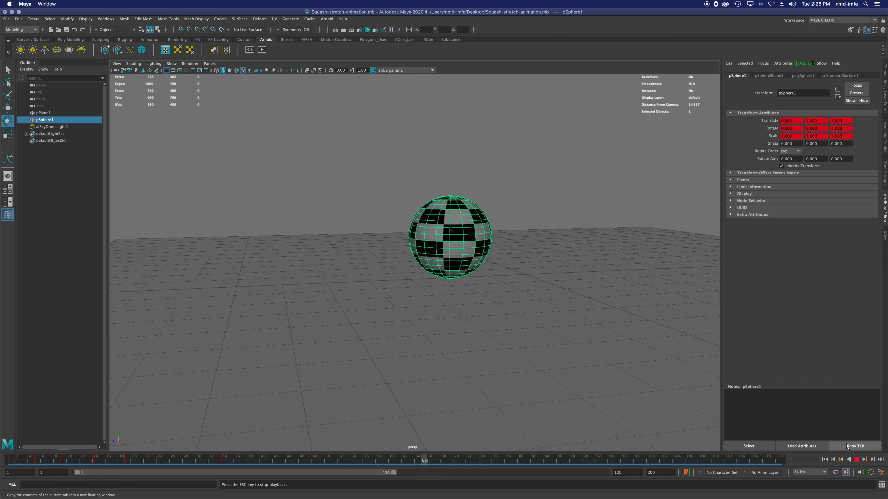
left_click(856, 460)
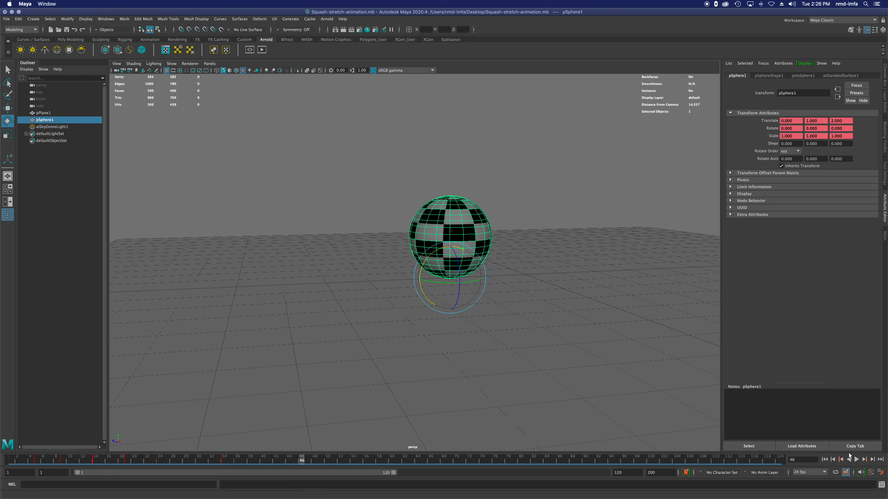
left_click(825, 460)
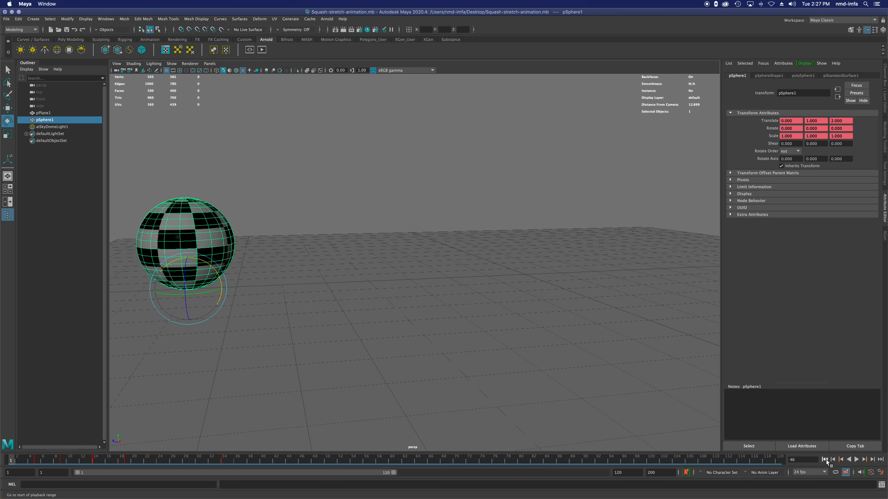
left_click(856, 460)
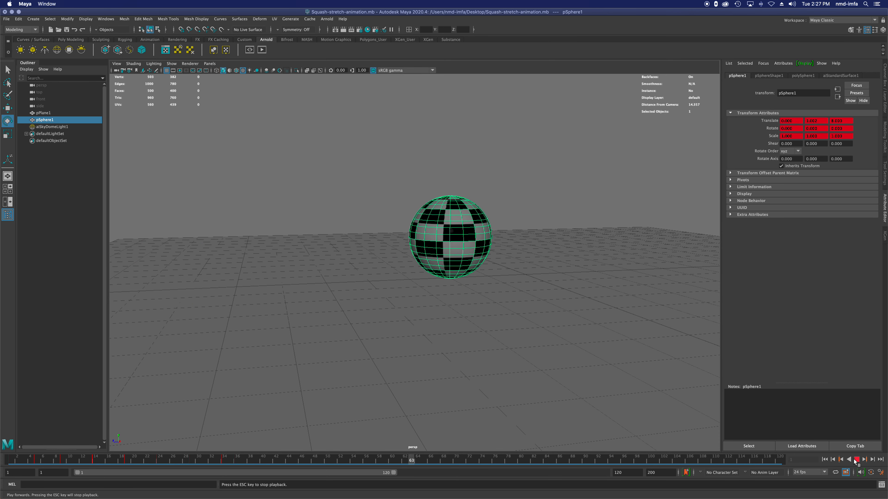
left_click(856, 460)
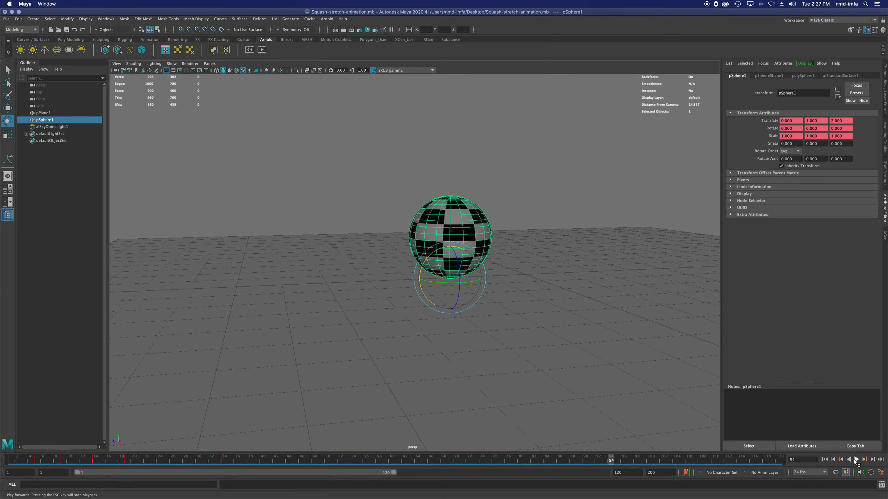
Review the bounce animation from frame 1 in a straighter side view of the ground plane
left_click(824, 460)
left_click_drag(575, 352, 611, 357, "alt")
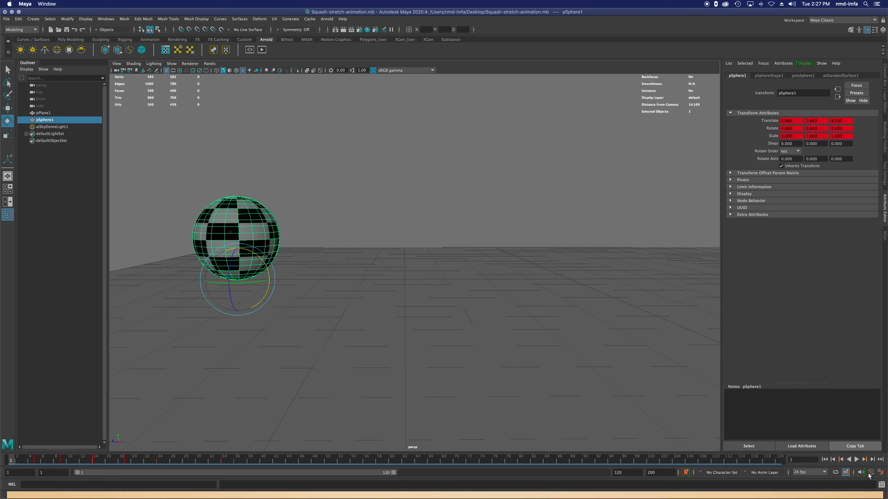
left_click(855, 460)
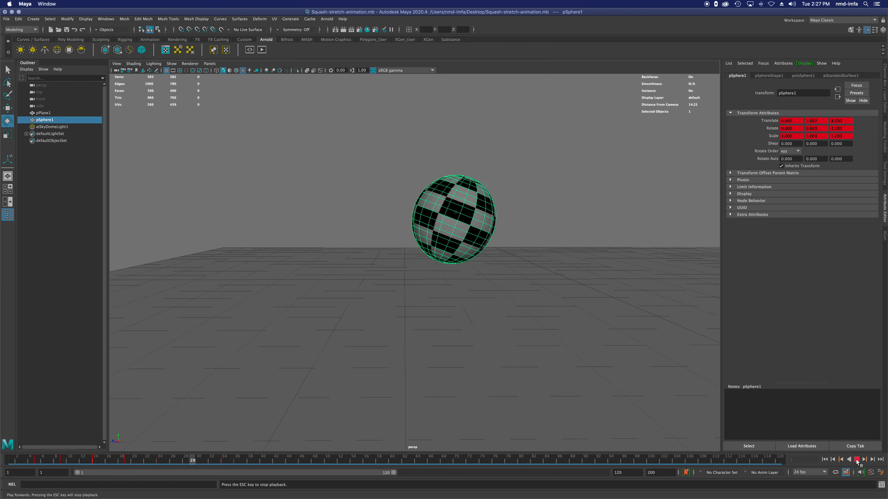
Stop the bounce playback and save the scene
left_click(857, 459)
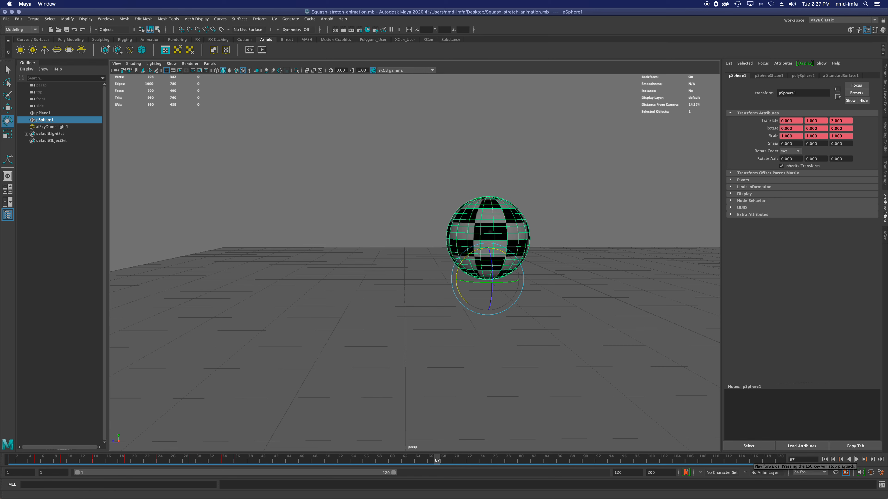
key("super+s")
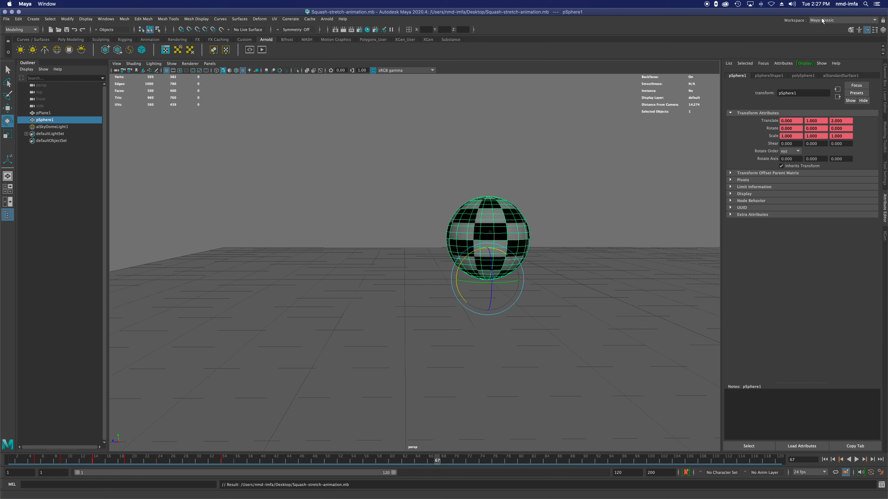
Switch to the Animation workspace and show the perspective view of the ball and ground plane instead of the top view
left_click(830, 21)
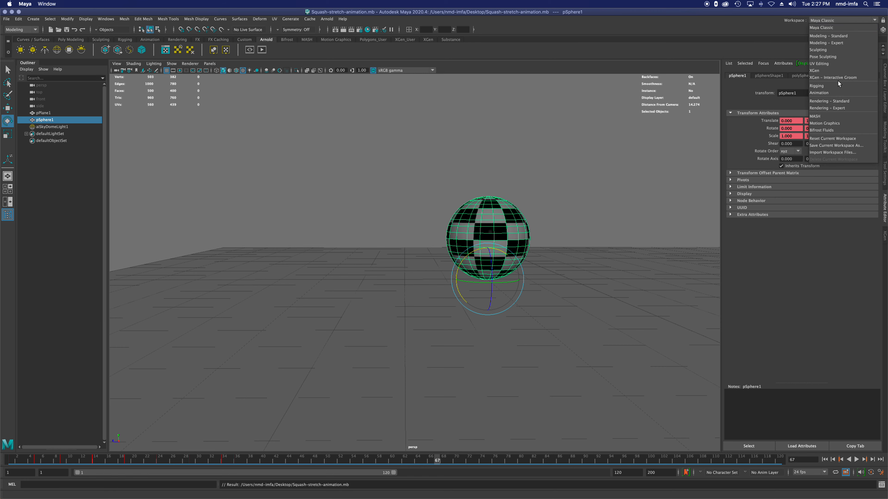
left_click(842, 93)
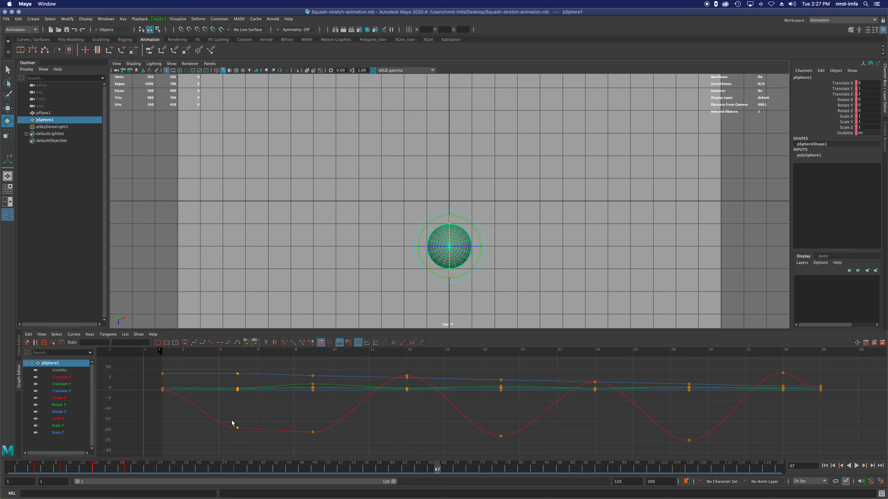
left_click(390, 204)
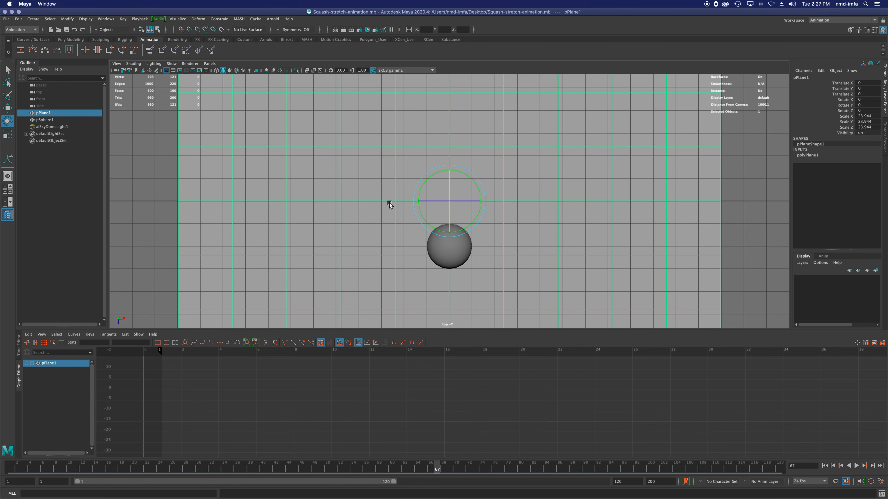
key("space")
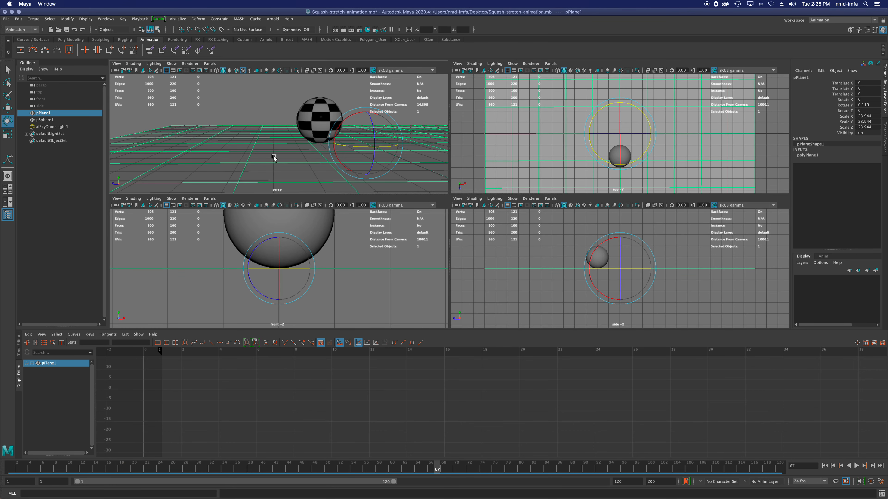
key("space")
left_click_drag(439, 241, 444, 247, "alt")
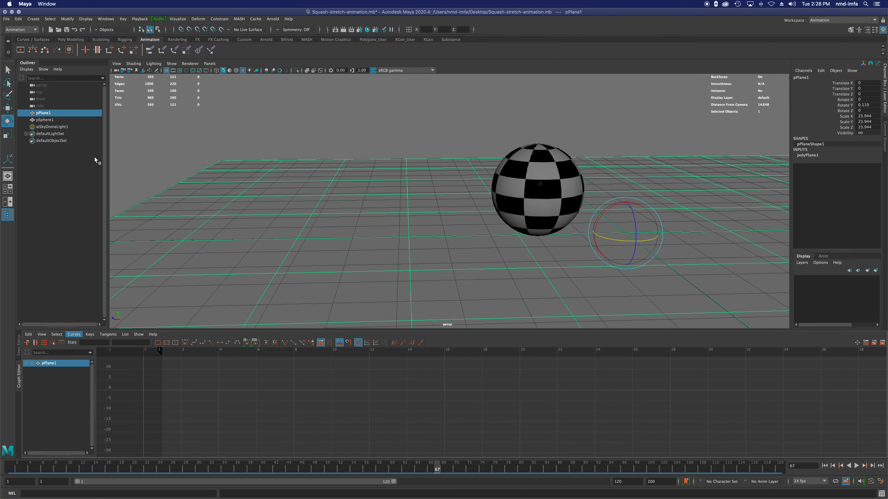
Compare the Graph Editor contents of pPlane1 and pSphere1, finishing with pSphere1 selected
left_click(49, 120)
left_click(49, 114)
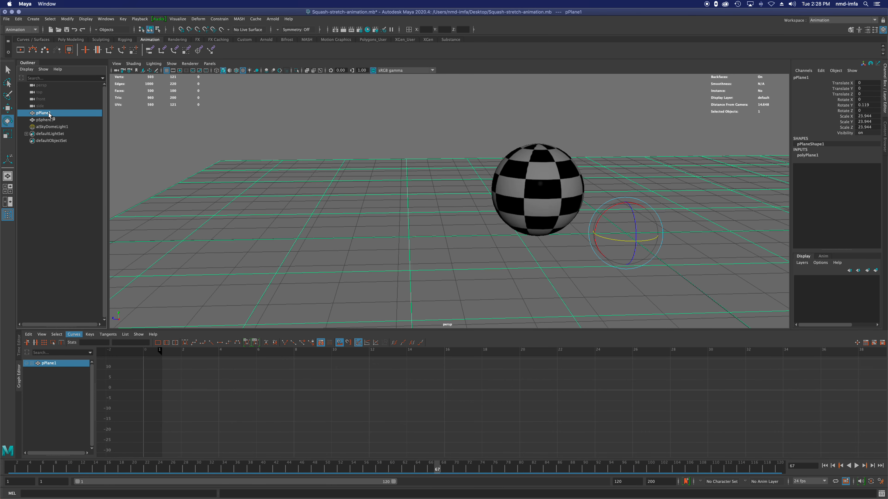
left_click(49, 120)
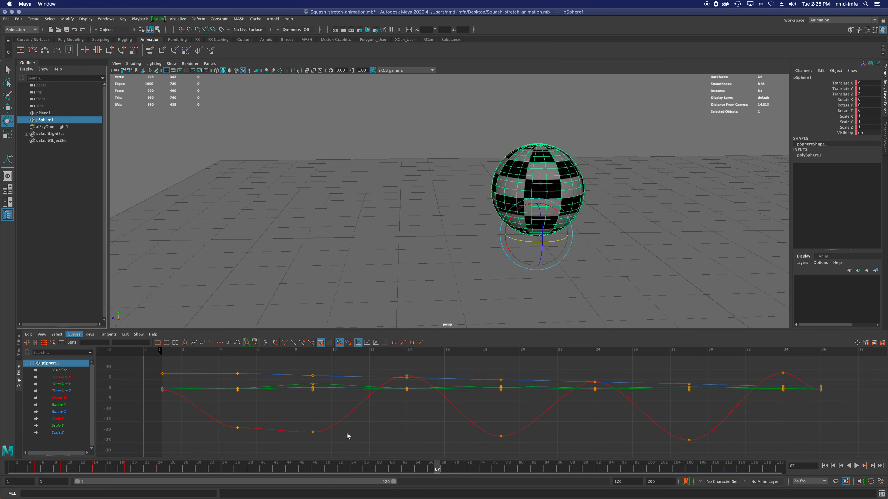
left_click(40, 113)
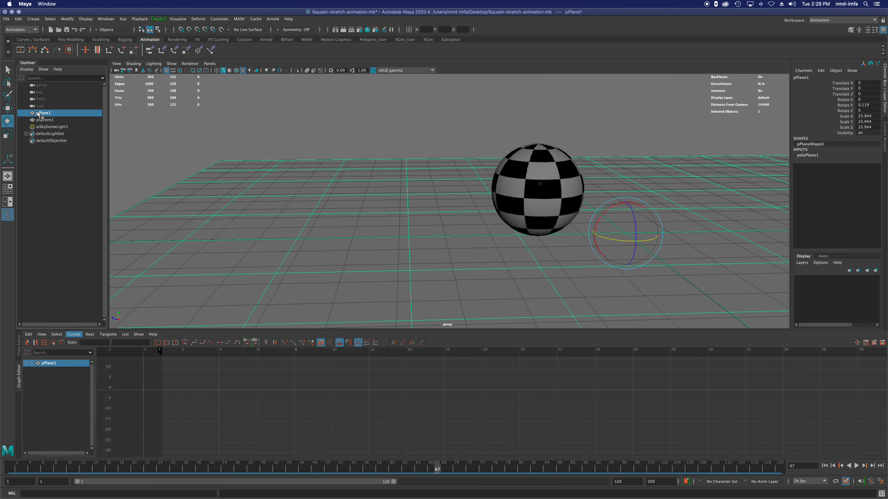
left_click(51, 120)
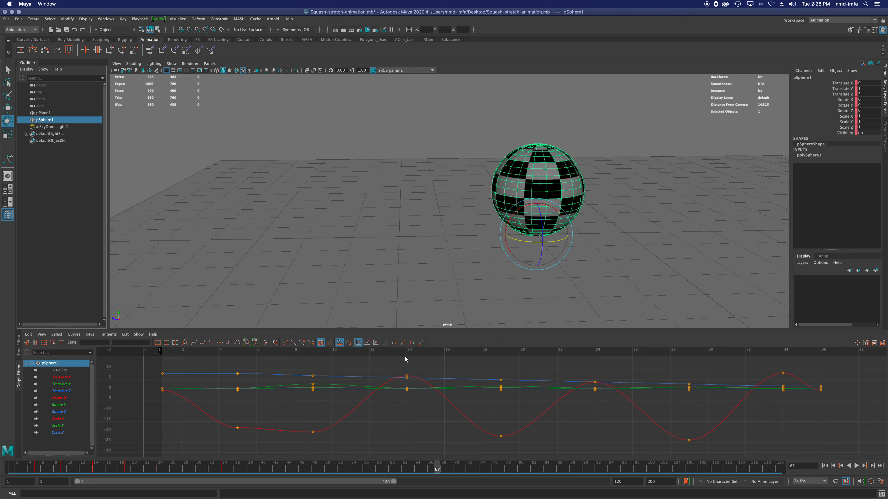
Examine the sphere's Translate, Rotate and Scale animation curves one at a time in the Graph Editor, from Translate X through Scale Z
left_click(63, 377)
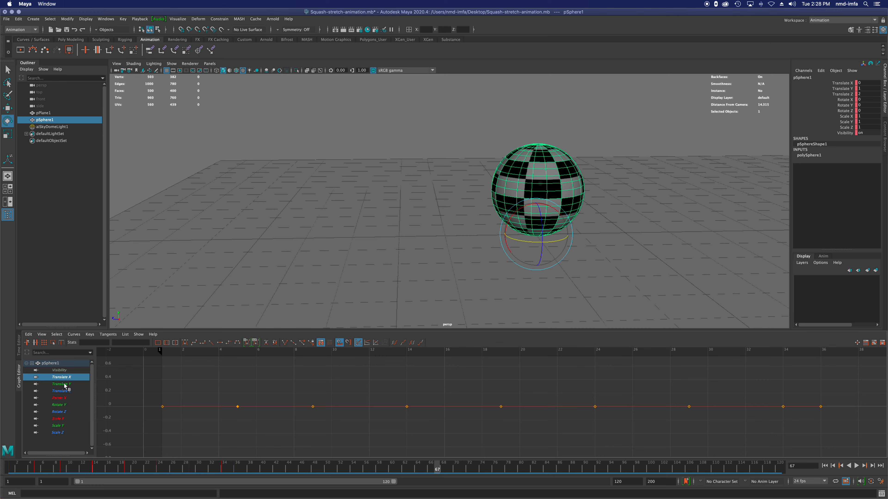
left_click(64, 385)
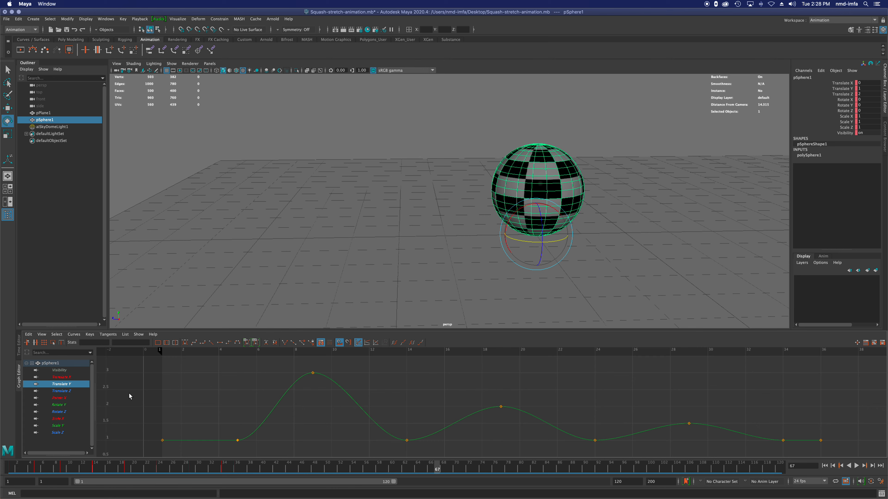
left_click(66, 392)
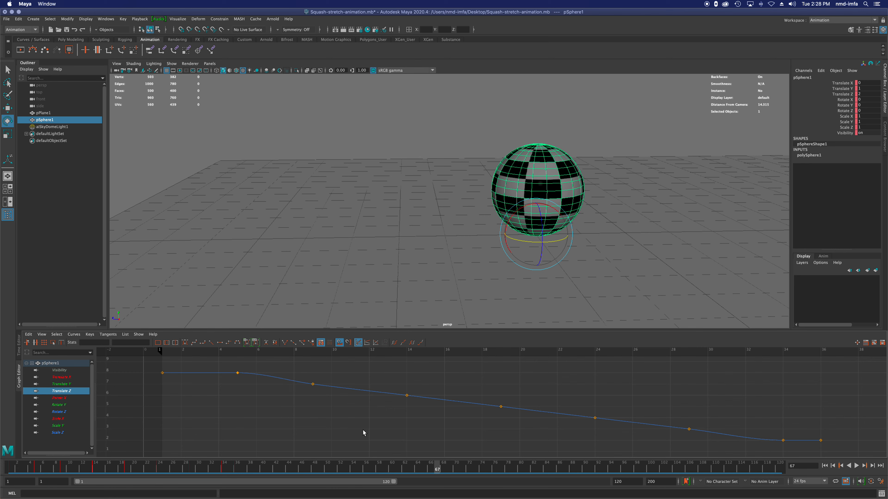
left_click(60, 398)
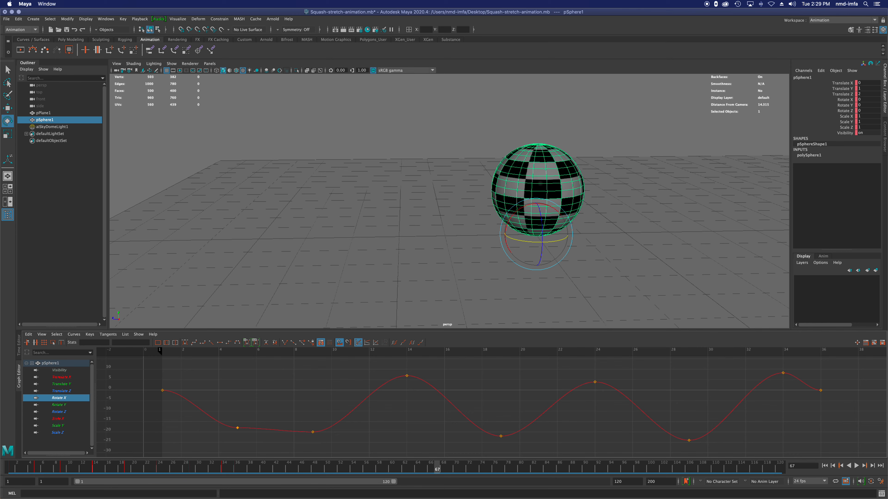
left_click(60, 406)
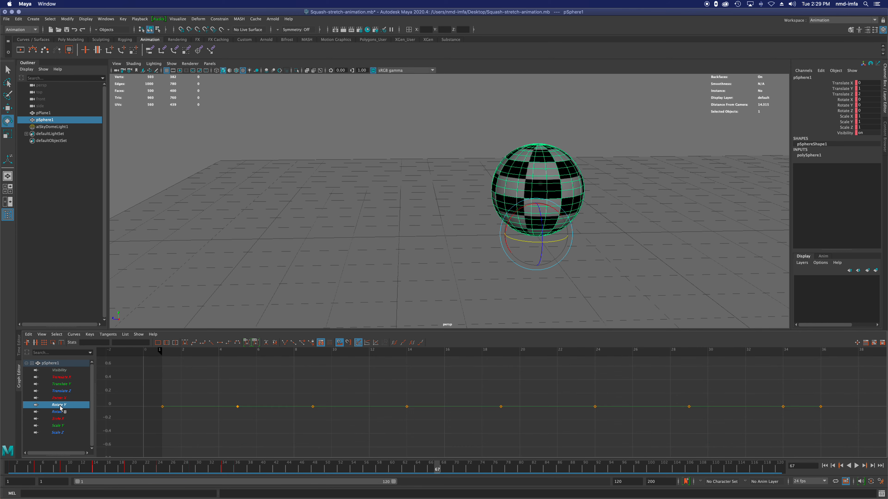
left_click(60, 413)
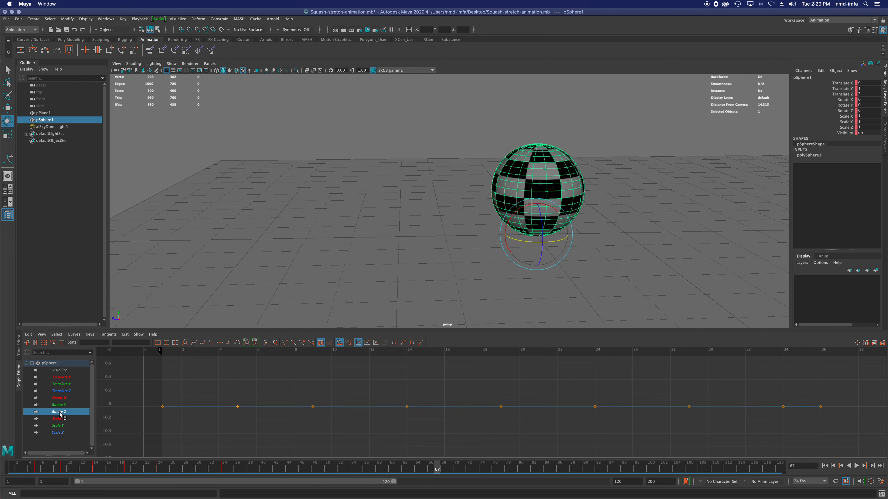
left_click(64, 398)
left_click(65, 405)
left_click(63, 411)
left_click(62, 418)
left_click(62, 425)
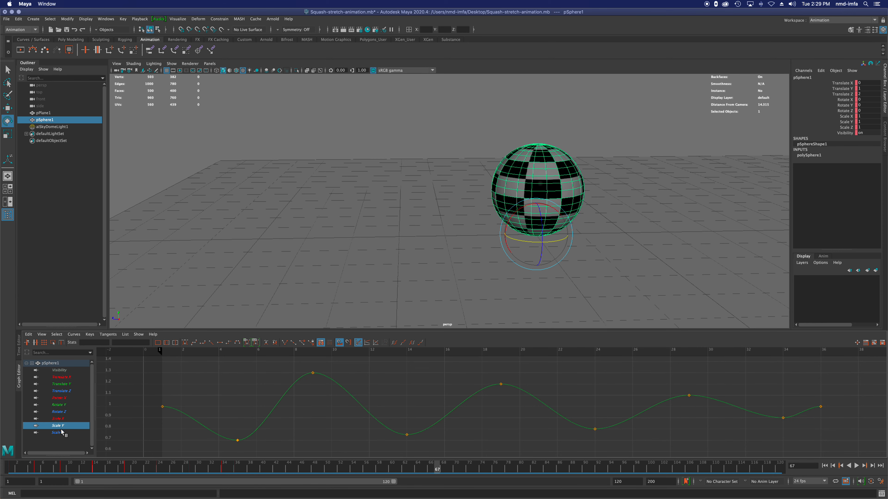
left_click(61, 433)
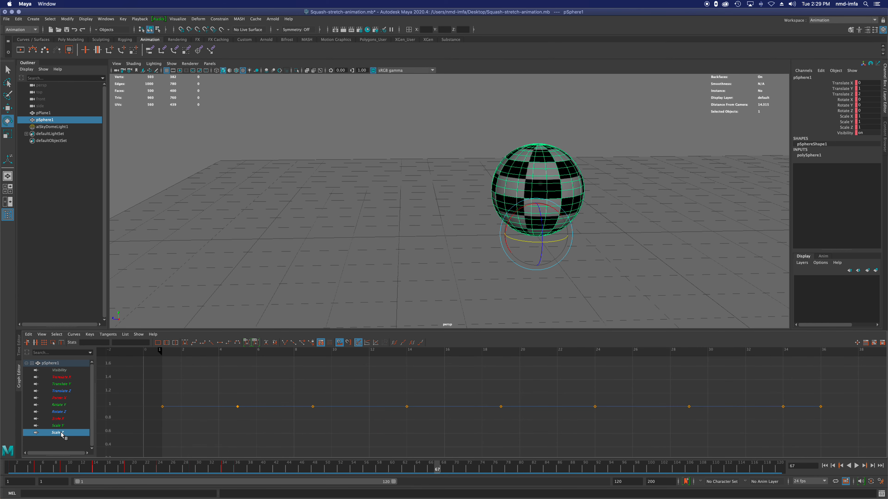
Compare the sphere's Translate Y, Rotate X and Scale Y curves in the Graph Editor, both individually and overlaid
left_click(66, 378)
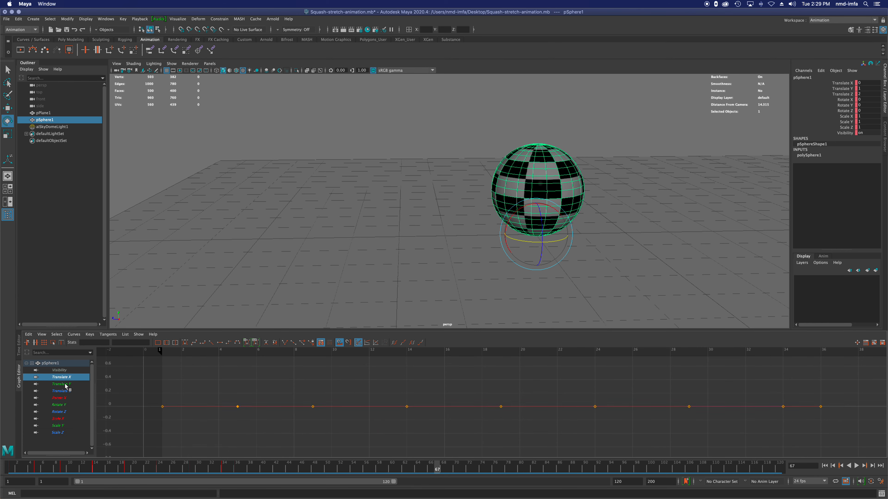
left_click(67, 384)
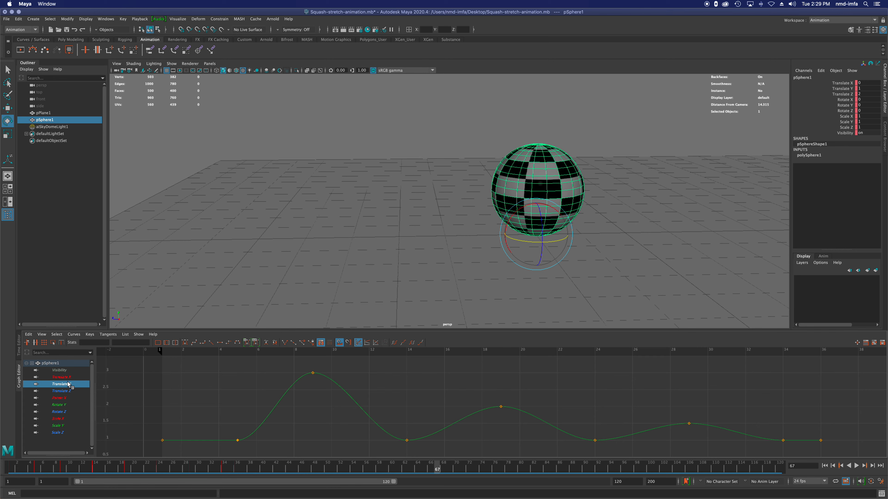
left_click(59, 426)
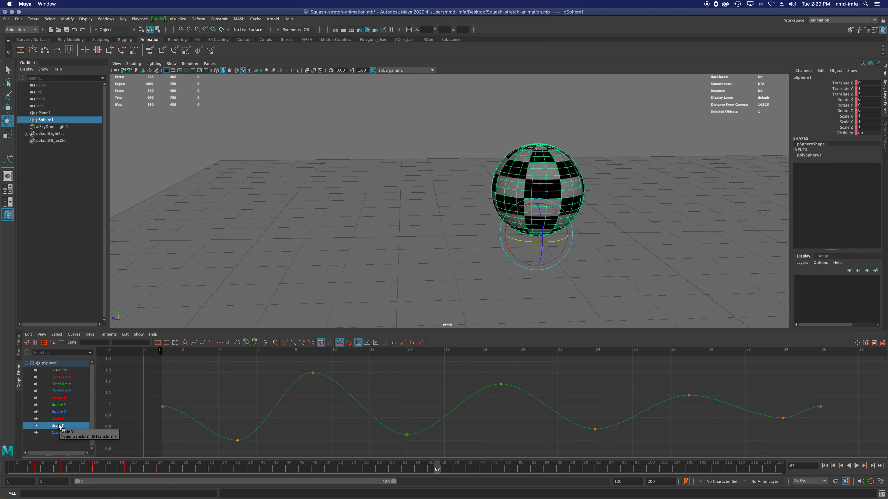
left_click(65, 384)
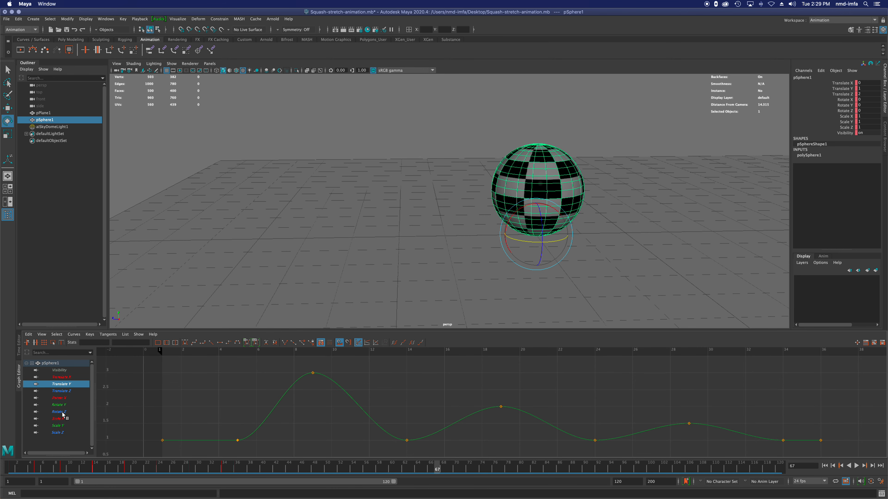
left_click(64, 399)
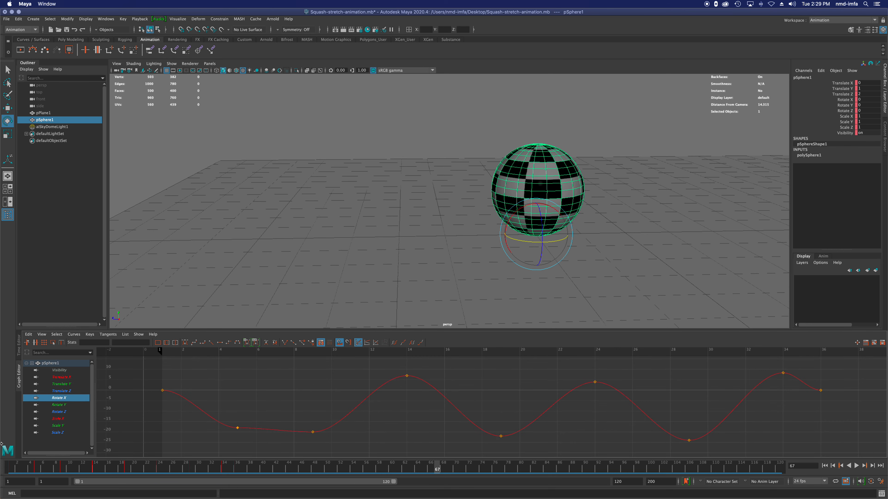
left_click(66, 385, "super")
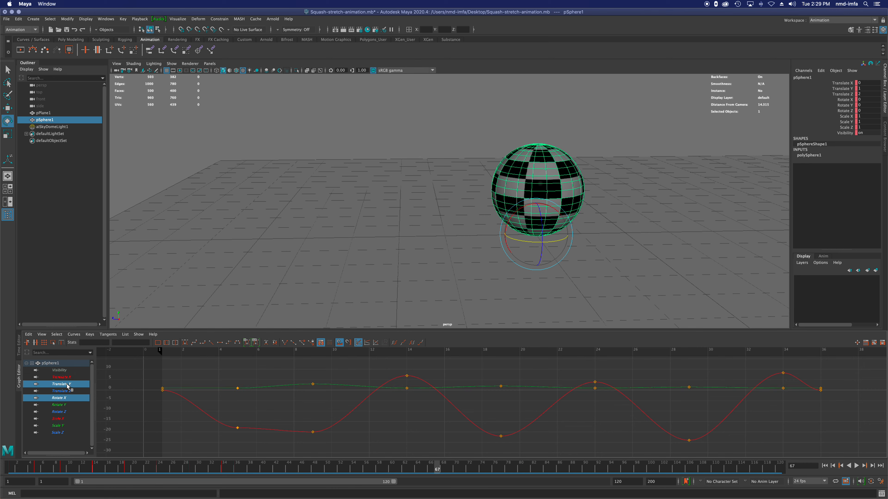
left_click(63, 425, "super")
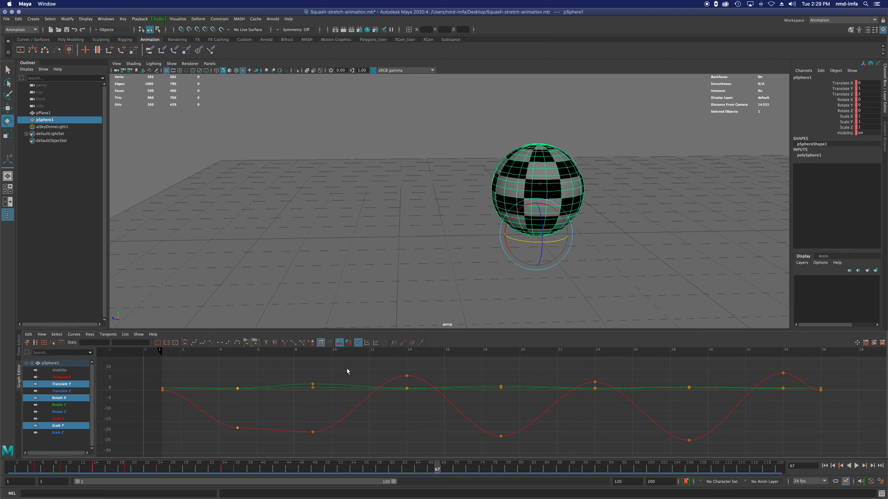
left_click(59, 426, "super")
left_click(59, 418)
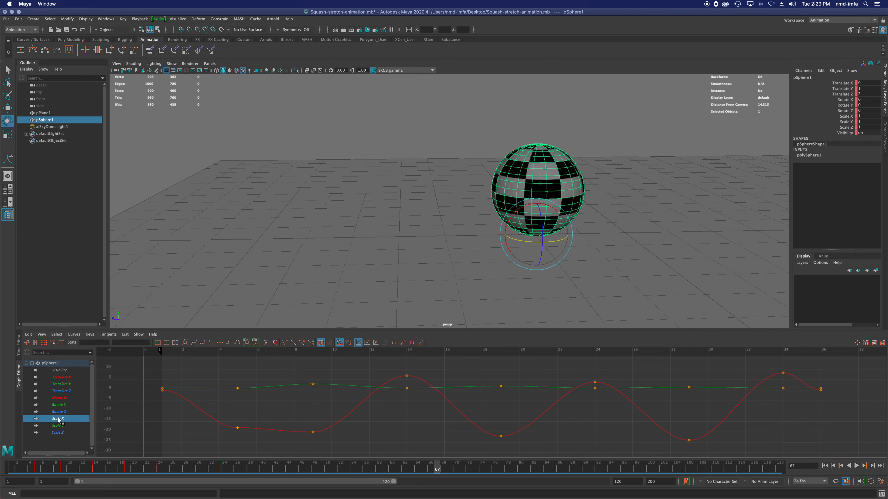
left_click(58, 425)
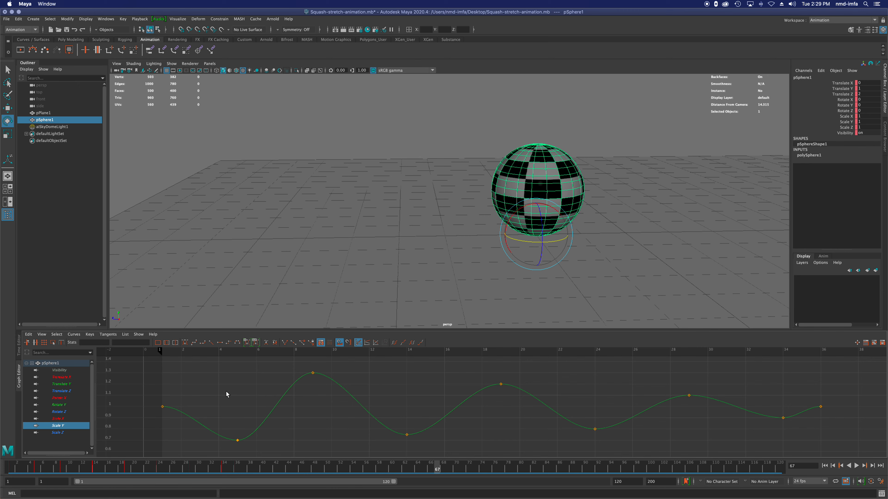
Isolate the sphere's Translate Y curve in the Graph Editor and inspect its full length from frame 1 to 36
left_click(58, 378)
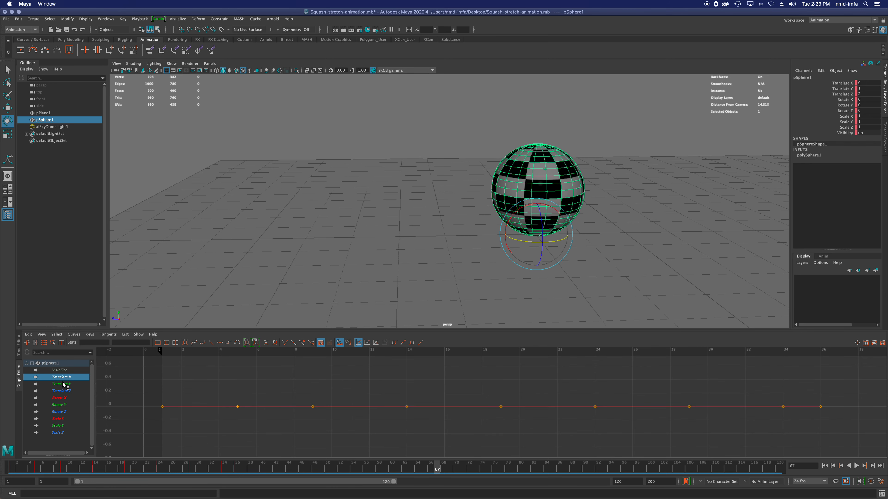
left_click(61, 384)
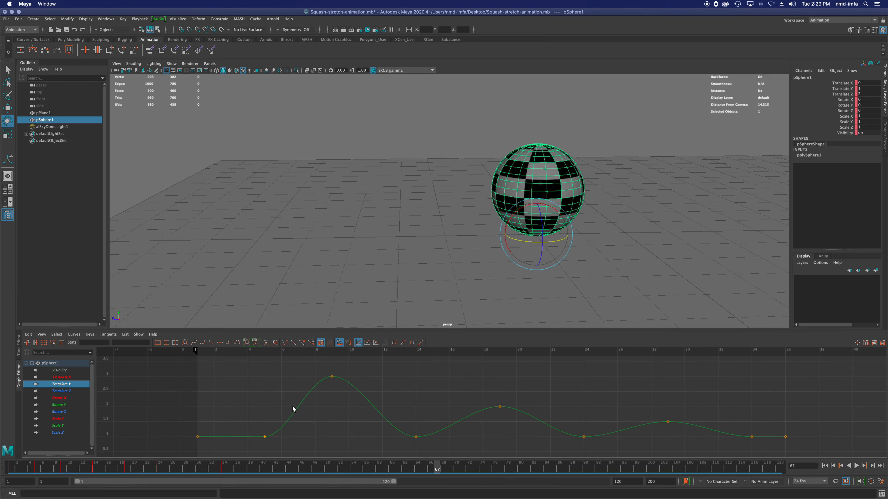
key("f")
scroll(352, 409, "up", 5)
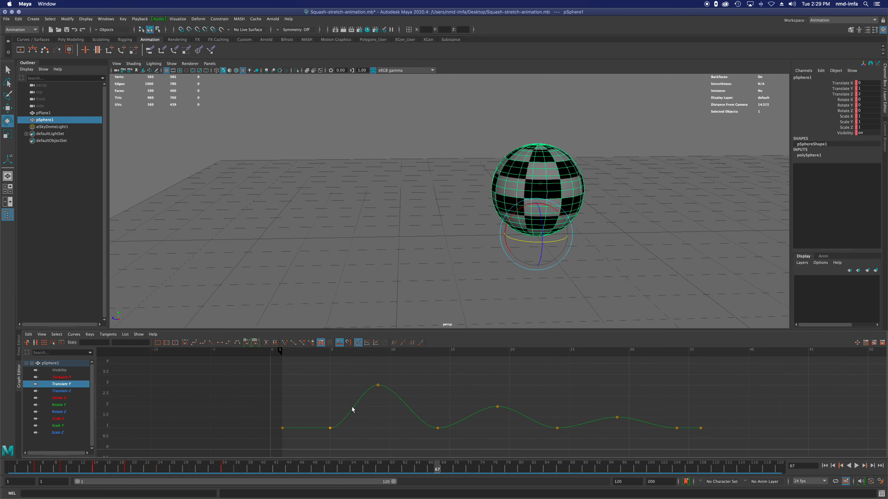
scroll(351, 407, "down", 6)
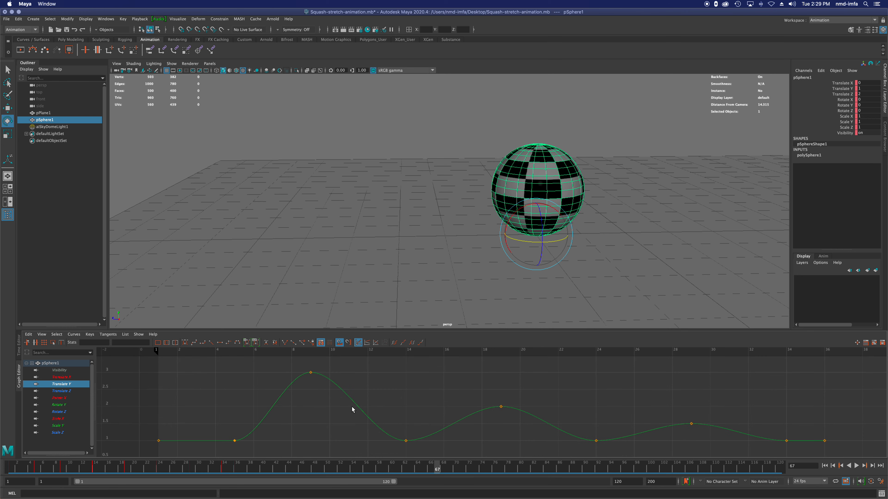
middle_click_drag(394, 391, 349, 387, "alt")
scroll(279, 396, "up", 4)
scroll(280, 395, "down", 1)
scroll(326, 393, "up", 5)
scroll(325, 393, "down", 1)
scroll(324, 392, "down", 3)
scroll(325, 391, "up", 1)
scroll(324, 389, "down", 1)
scroll(324, 389, "up", 1)
scroll(325, 389, "down", 1)
middle_click_drag(325, 388, 356, 399, "alt")
scroll(343, 402, "down", 1)
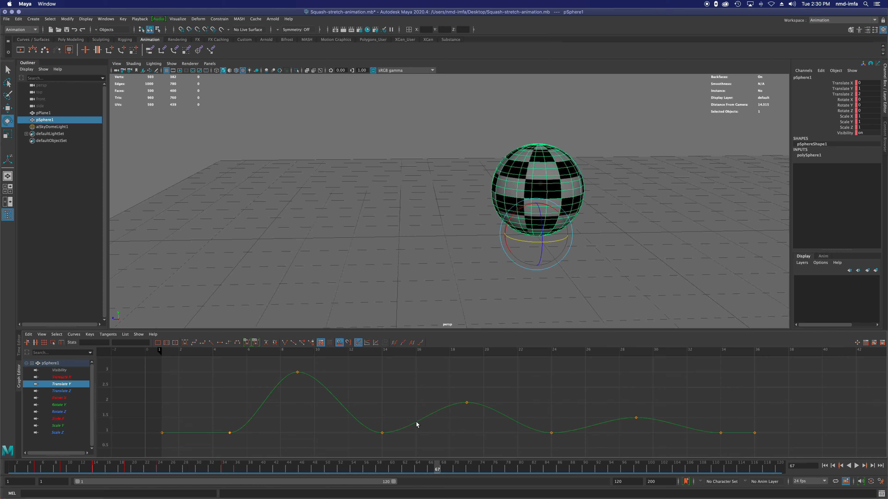
Try adjusting the tangent handle and position of the Translate Y peak key at frame 9, undoing each change
left_click(297, 372)
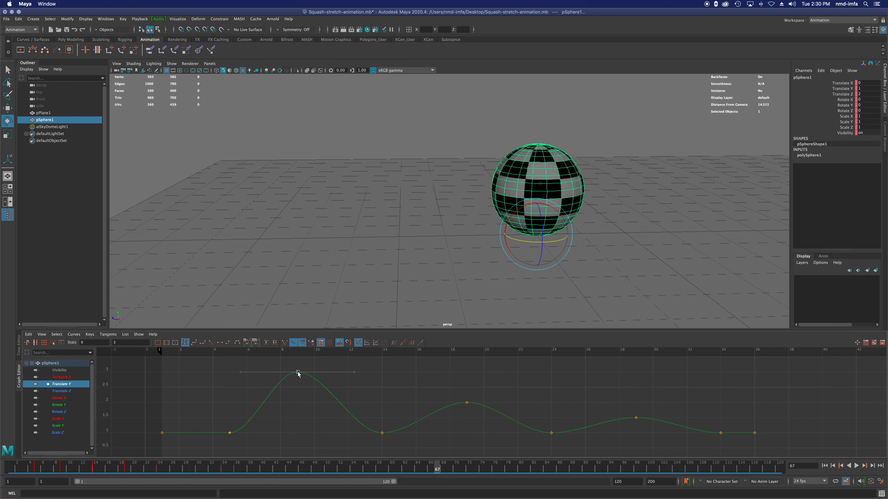
left_click(229, 433)
left_click(297, 373)
left_click_drag(240, 373, 262, 376)
key("super+z")
left_click_drag(296, 371, 315, 376)
key("super+z")
Move the first peak key of the Translate Y curve from frame 9 to frame 8, and select the key at frame 5
mouse_move(297, 372)
left_mouse_down()
mouse_move(276, 373)
mouse_move(315, 369)
mouse_move(292, 370)
mouse_move(301, 368)
mouse_move(284, 390)
mouse_move(281, 371)
mouse_move(317, 370)
mouse_move(281, 372)
left_mouse_up()
left_click(230, 433)
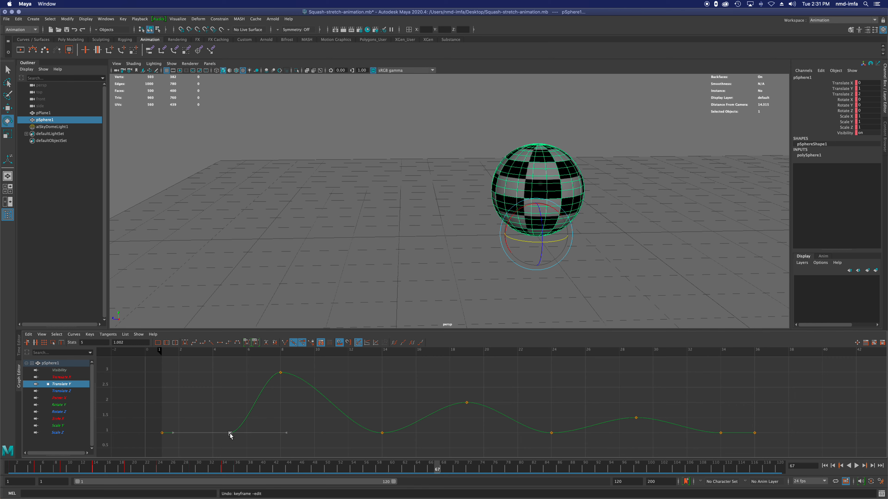
Set the Translate Y peak key at frame 8 to value 3 and the keys at frames 5 and 1 to value 1
double_click(130, 342)
left_click(280, 372)
double_click(134, 342)
type("3")
key("Return")
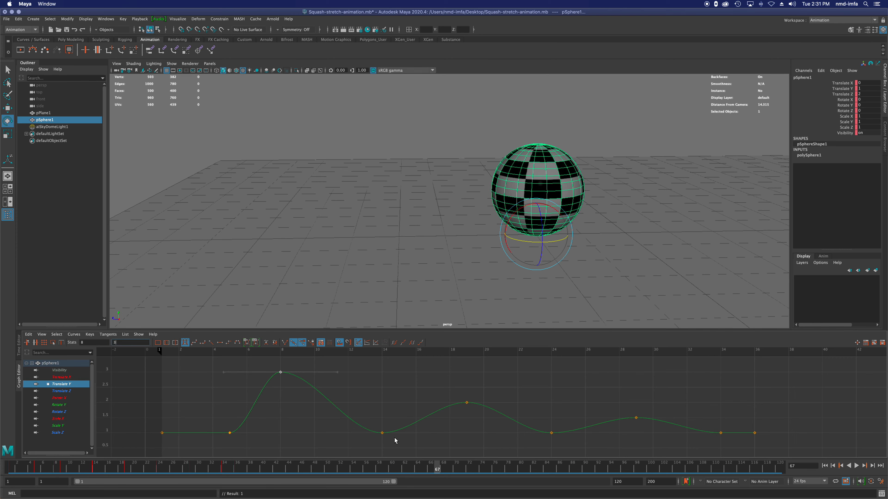
left_click(383, 433)
left_click(230, 433)
double_click(138, 344)
type("1")
left_click(162, 433)
left_click(131, 344)
type("1")
Check the frame and value of each remaining Translate Y key, from frame 5 through frame 36
left_click(229, 433)
left_click(382, 433)
left_click(467, 403)
left_click(551, 433)
left_click(635, 418)
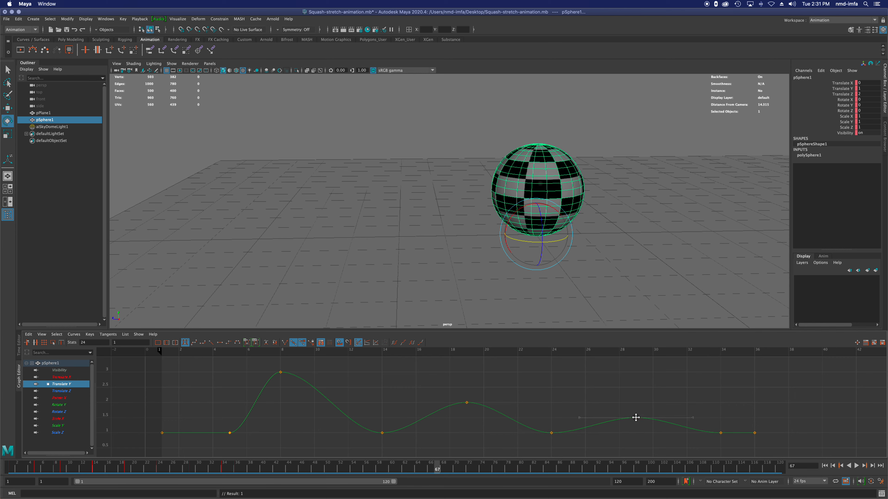
left_click(721, 434)
left_click(751, 434)
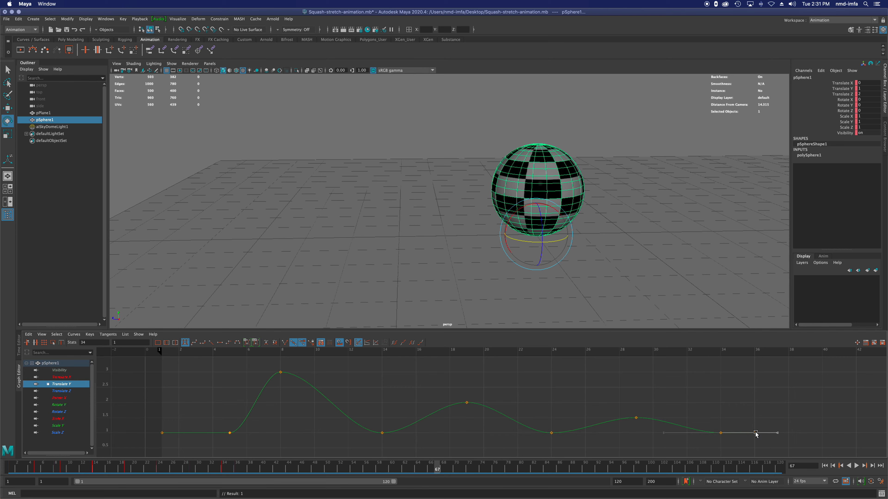
Try retiming the Translate Y curve by moving the first peak key to frame 10 and the following ground key to frame 15
left_click(230, 433)
left_click(280, 372)
key("Return")
left_click(382, 433)
double_click(89, 343)
type("15")
key("Return")
Try moving the second Translate Y landing key to frame 23 and the last peak key to frame 27
left_click(467, 404)
left_click(551, 434)
double_click(83, 342)
type("23")
key("Return")
left_click(636, 418)
double_click(98, 344)
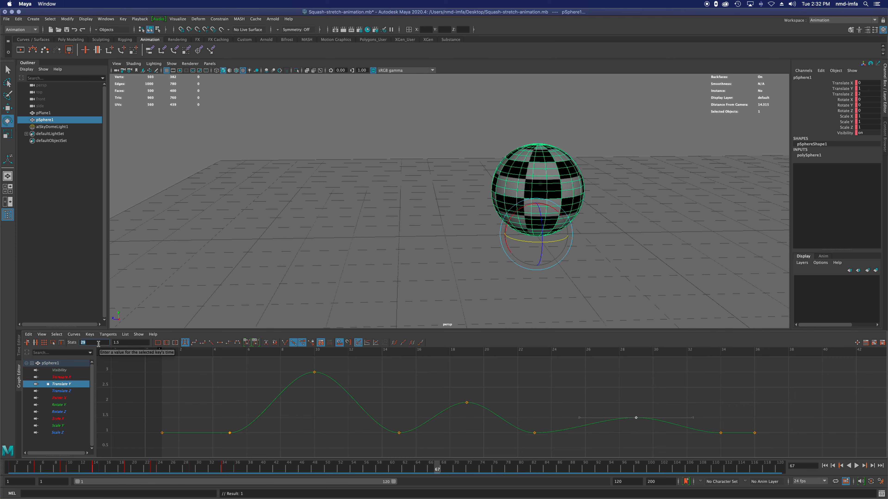
type("27")
key("Return")
Try retiming the last two Translate Y keys, placing the final one at frame 32
left_click(720, 433)
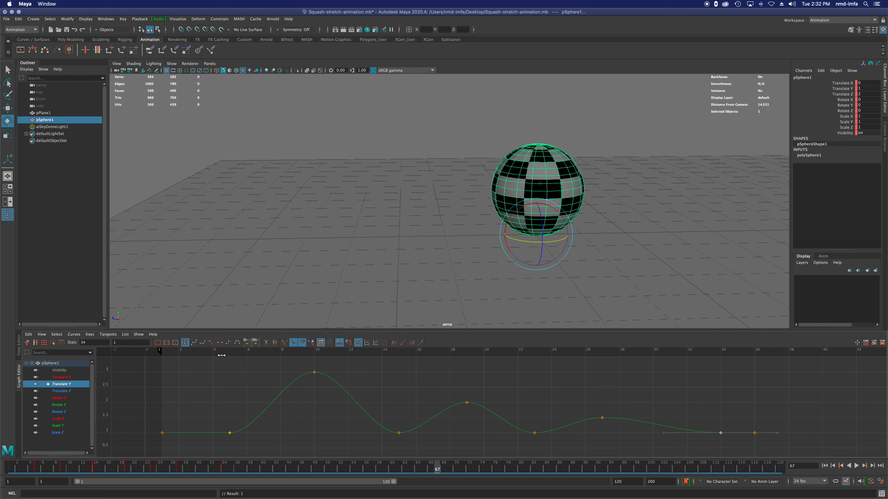
left_click(103, 343)
type("0")
key("Return")
left_click(755, 434)
double_click(93, 343)
type("32")
key("Return")
left_click_drag(203, 352, 263, 382)
Undo the retiming of the Translate Y keys, back to the peak at frame 8
key("super+z")
key("super+z")
key("super+z")
key("super+z")
key("super+z")
key("super+z")
Select the sphere and display all of its channel curves from Visibility through Scale Z together
left_click(41, 120)
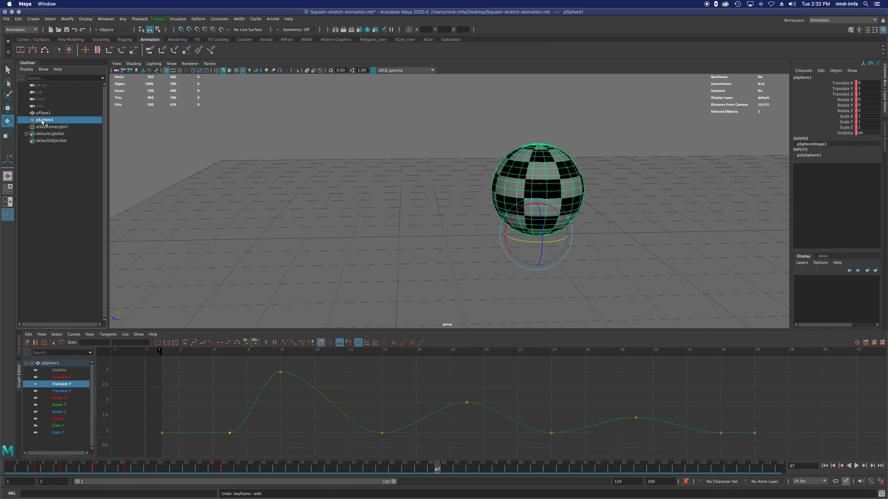
left_click(63, 377)
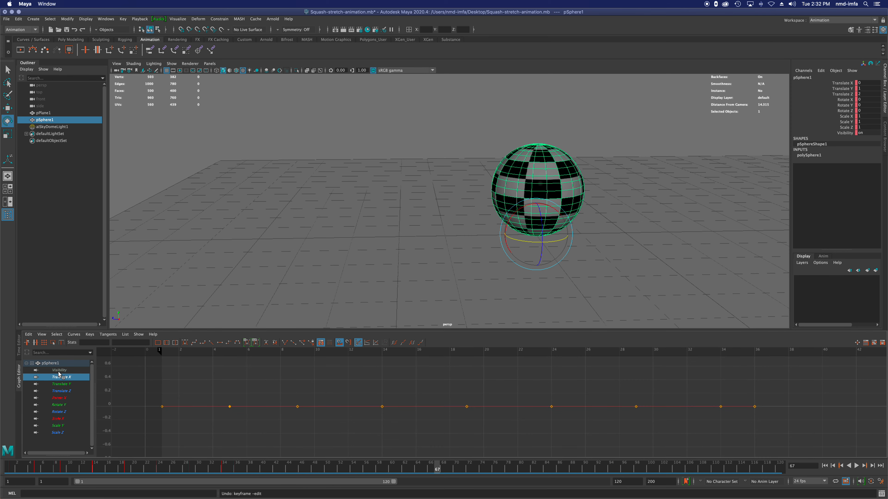
left_click(60, 371)
left_click(61, 433, "shift")
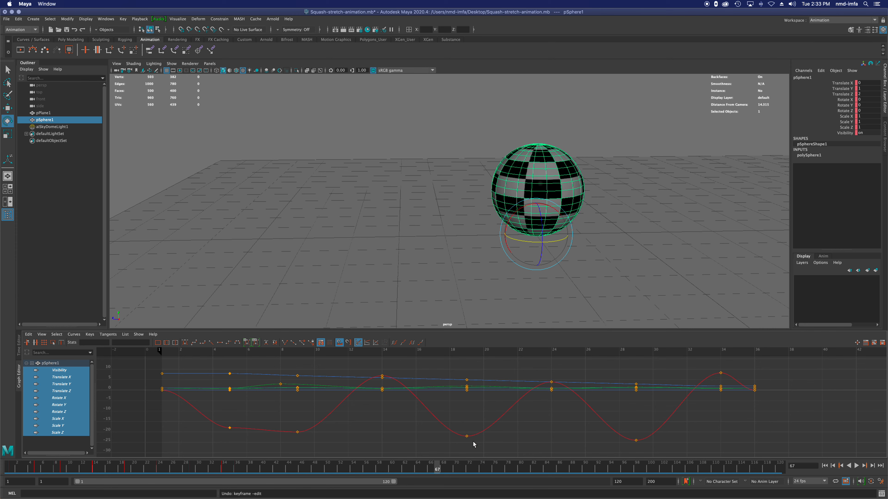
Try moving the keys of all the sphere's channels at frame 19 to frame 20
left_click_drag(459, 375, 471, 451)
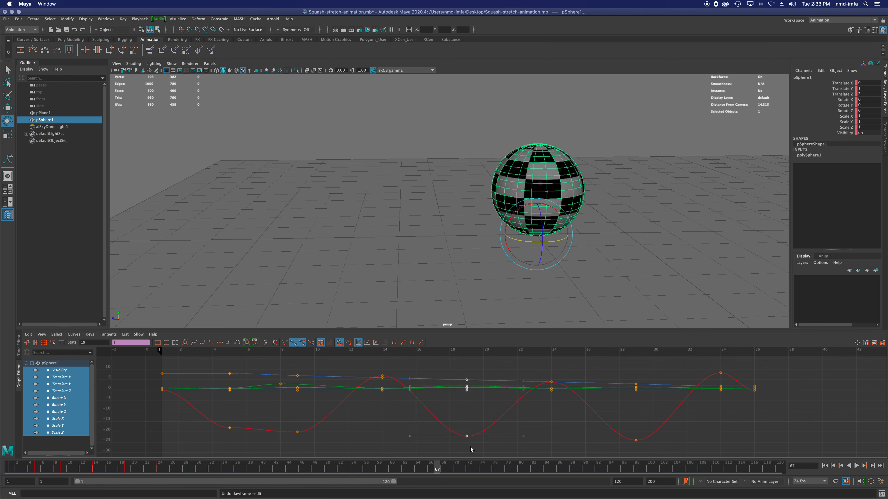
left_click(98, 343)
key("Return")
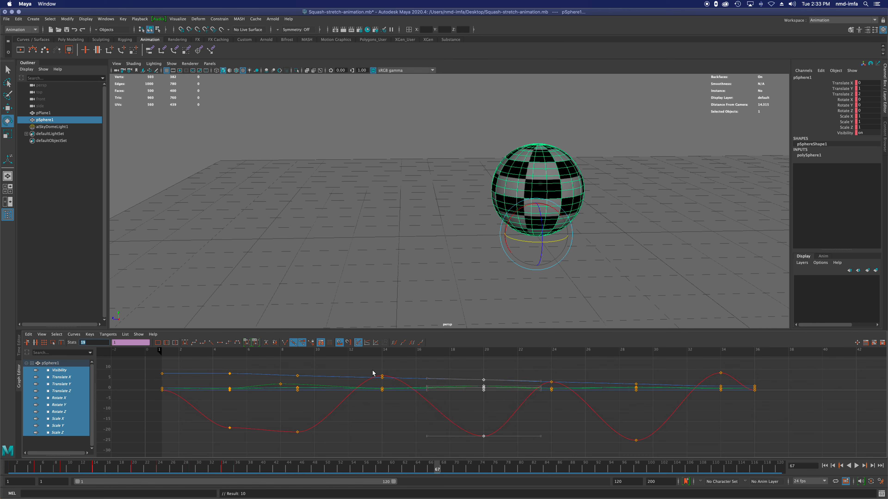
Move all the sphere's keys at frame 14 to frame 15 and those at frame 9 to frame 10
left_click_drag(373, 369, 386, 403)
left_click(89, 344)
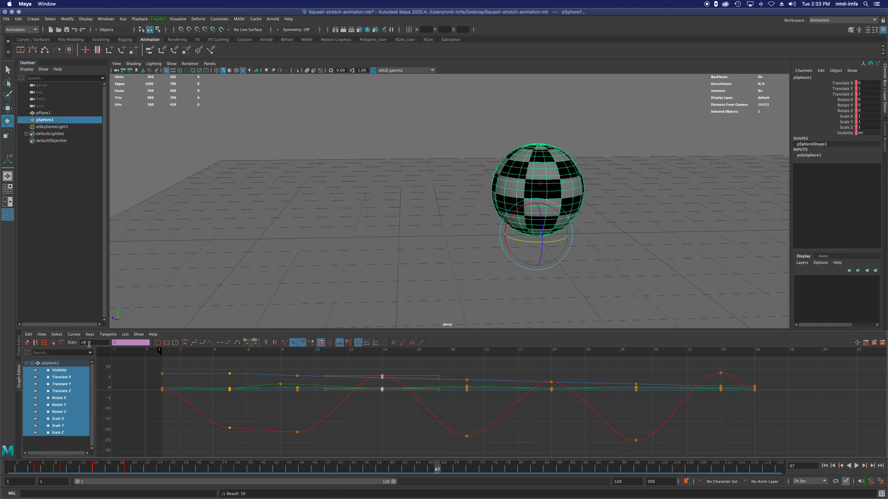
key("Return")
left_click_drag(295, 364, 308, 449)
left_click(89, 344)
type("9")
key("Return")
type("10")
key("Return")
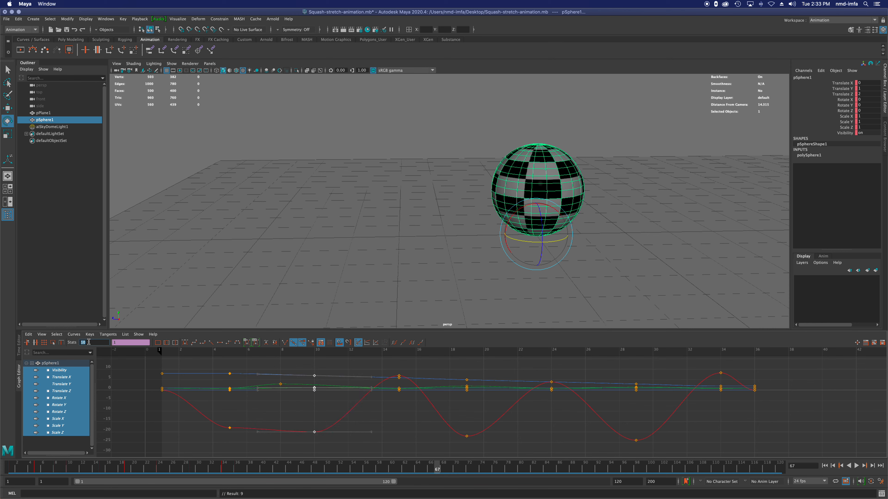
Save the scene, then preview the retimed bounce and return to frame 1
left_click_drag(219, 367, 235, 449)
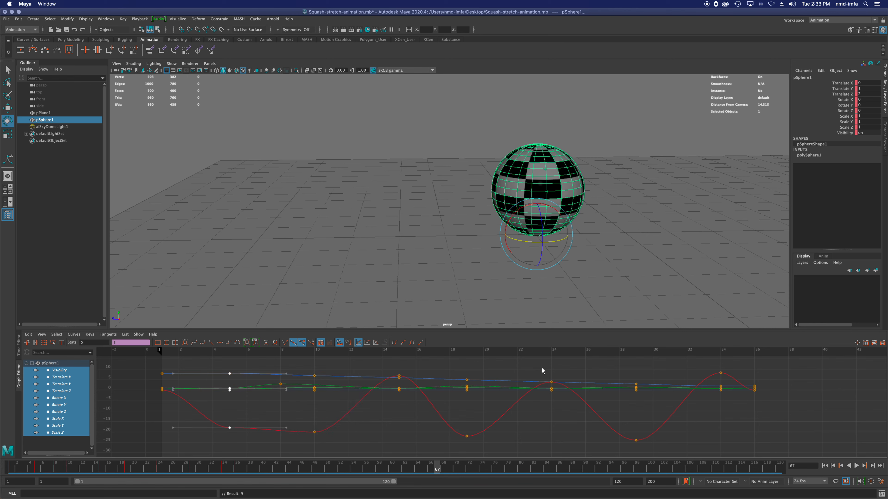
left_click(532, 370)
key("super+s")
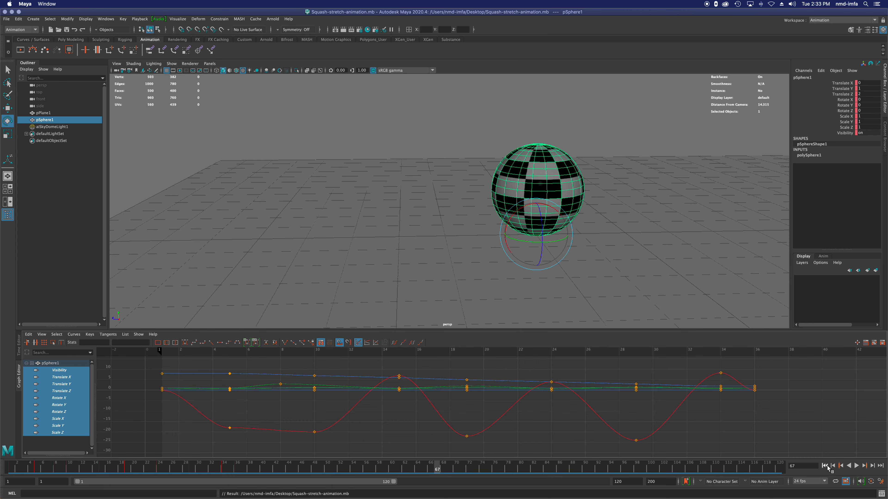
left_click(856, 466)
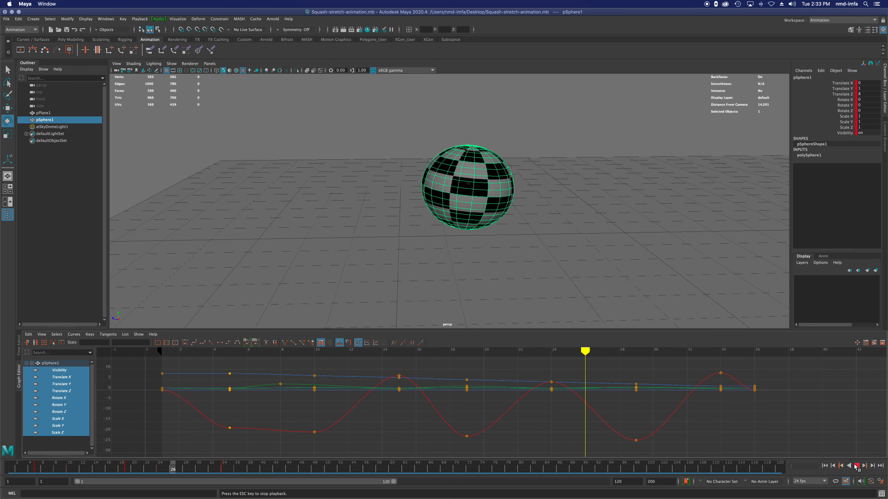
left_click(855, 466)
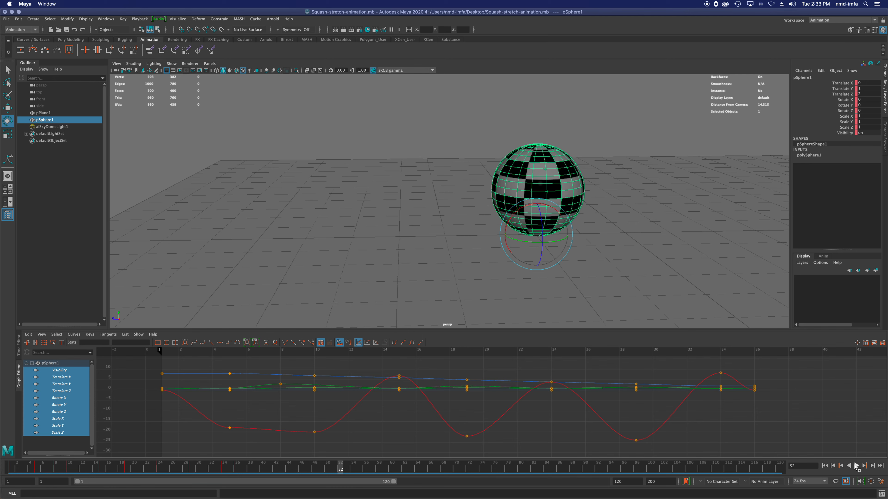
left_click(824, 466)
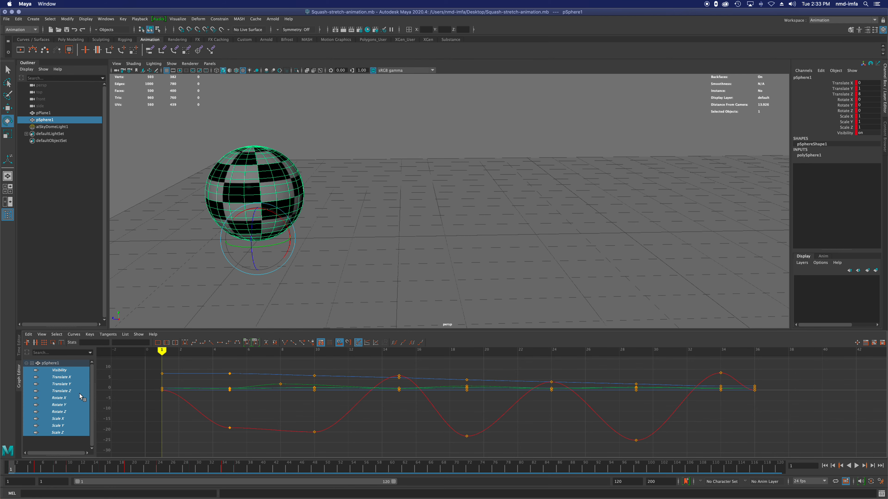
Isolate the sphere's Translate Y curve and select its peak key at frame 8
left_click(59, 433)
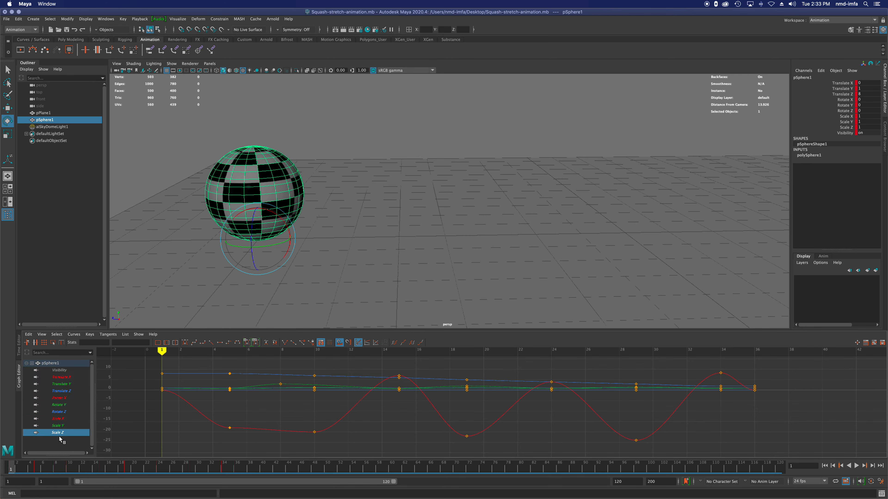
left_click(66, 385)
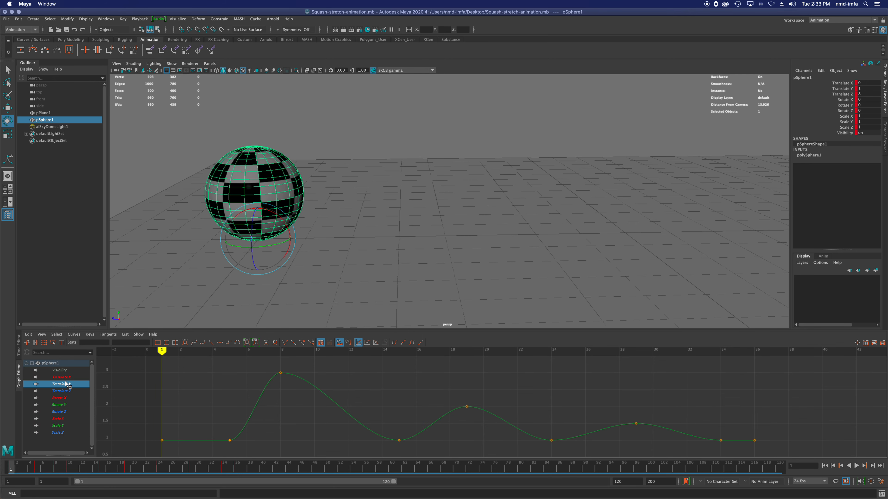
left_click(280, 374)
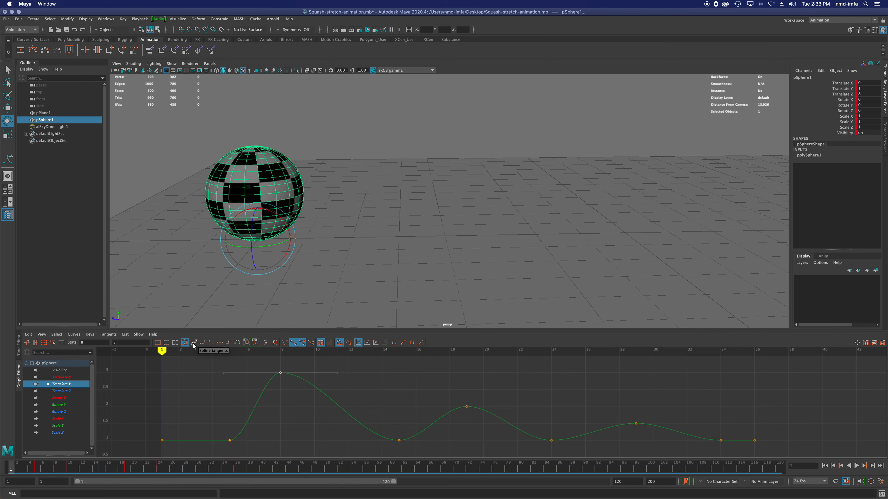
Try linear tangents on the Translate Y peak key at frame 8 and preview the motion
left_click(211, 345)
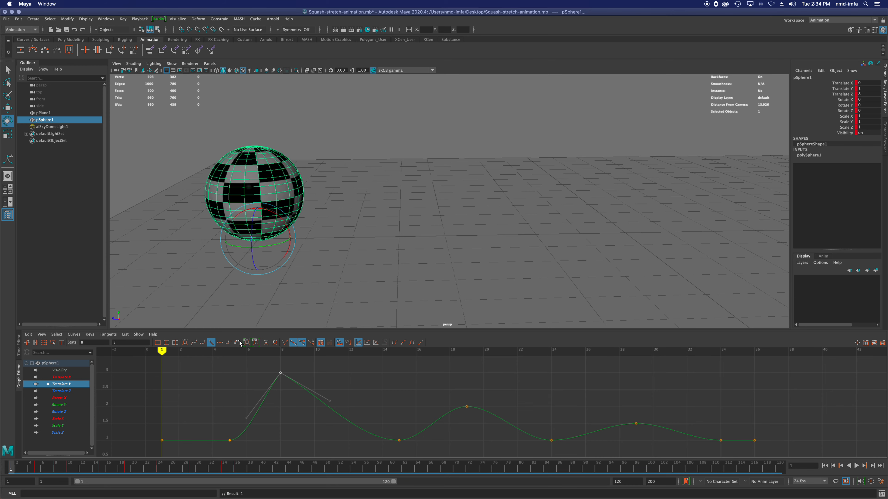
left_click(225, 379)
left_click(228, 353)
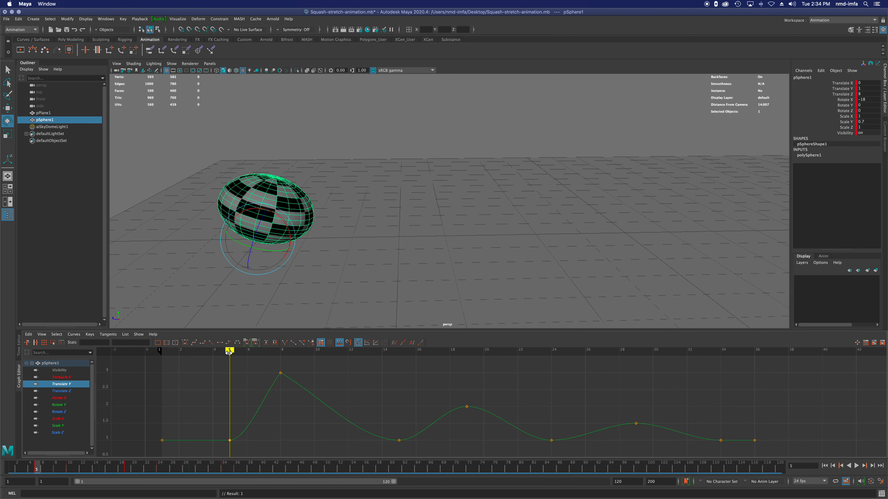
key("space")
key("space")
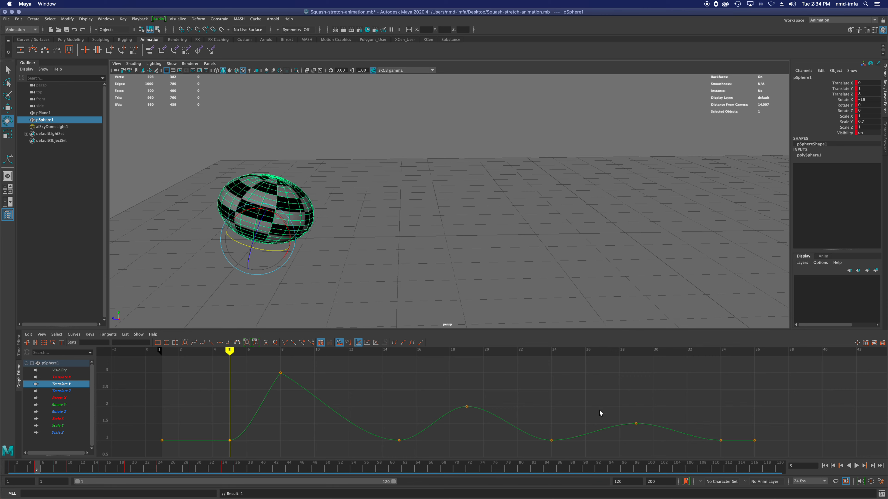
left_click(856, 466)
left_click(856, 466)
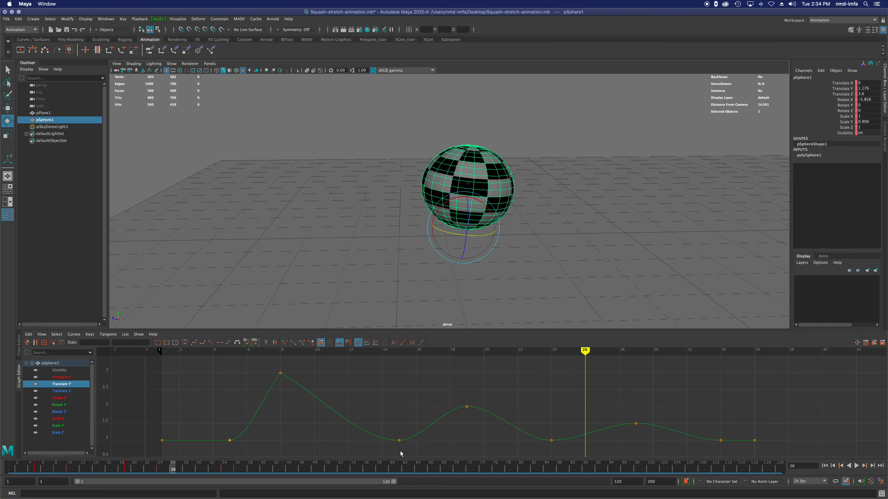
Try linear tangents on all Translate Y keys from frame 15 to frame 36 and play the animation from the start
left_click_drag(379, 379, 796, 450)
left_click(211, 343)
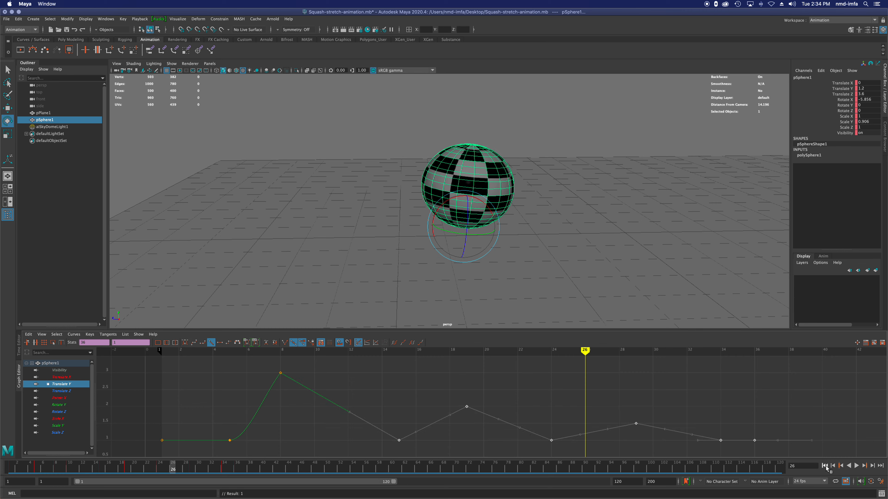
left_click(824, 466)
left_click(856, 466)
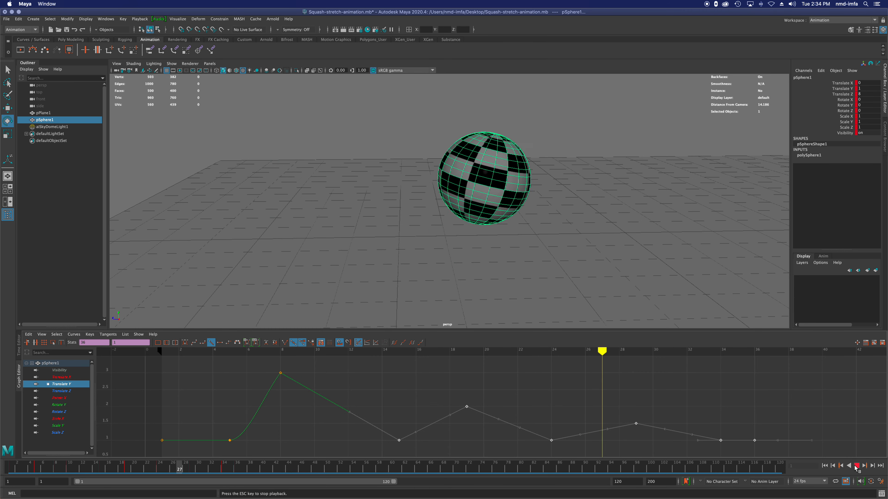
left_click(856, 465)
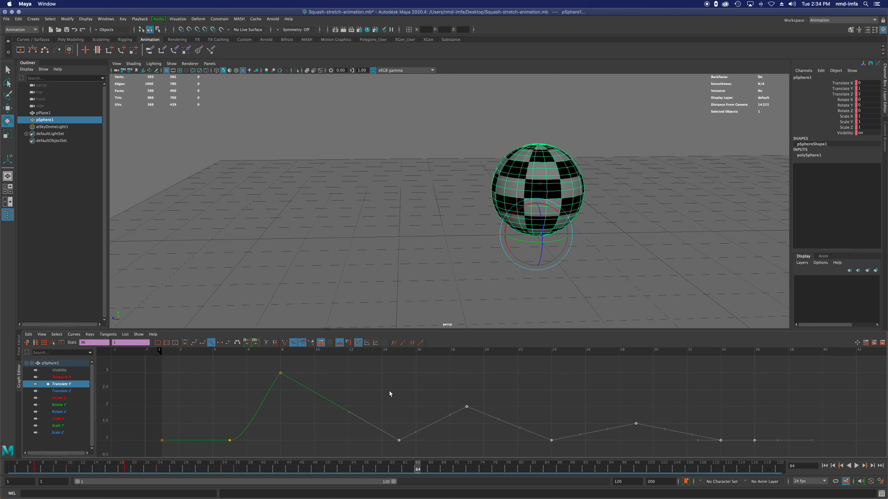
Undo the linear tangents on the Translate Y curve, including those of the frame 8 peak key
key("super+z")
key("super+z")
key("super+z")
key("super+z")
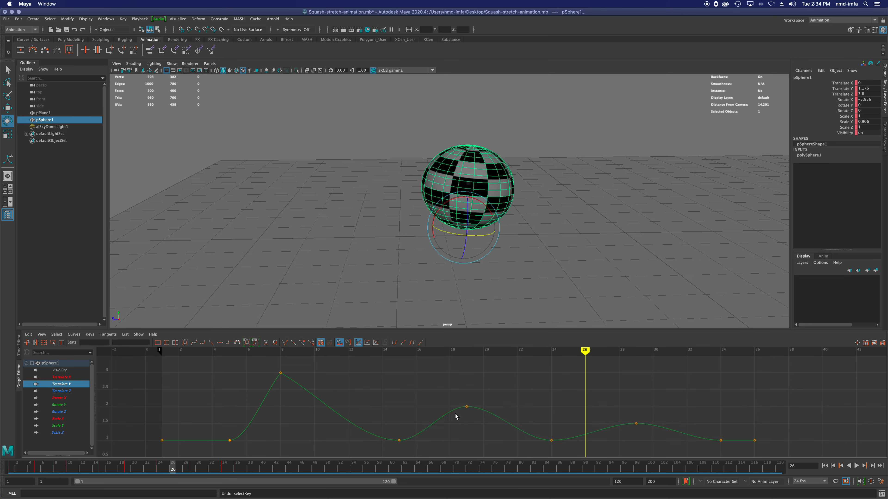
key("super+z")
key("super+z")
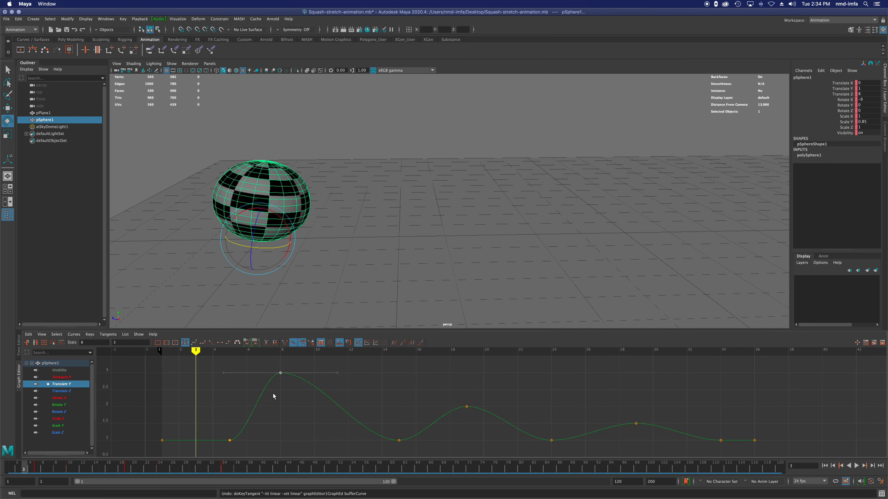
Tilt the tangent of the Translate Y key at frame 8 steeply upward so the curve peaks just after that frame
left_click_drag(224, 373, 183, 373)
left_click(337, 373)
left_click_drag(338, 373, 300, 350)
Play back the bounce in the full perspective view to check the reshaped peak
key("space")
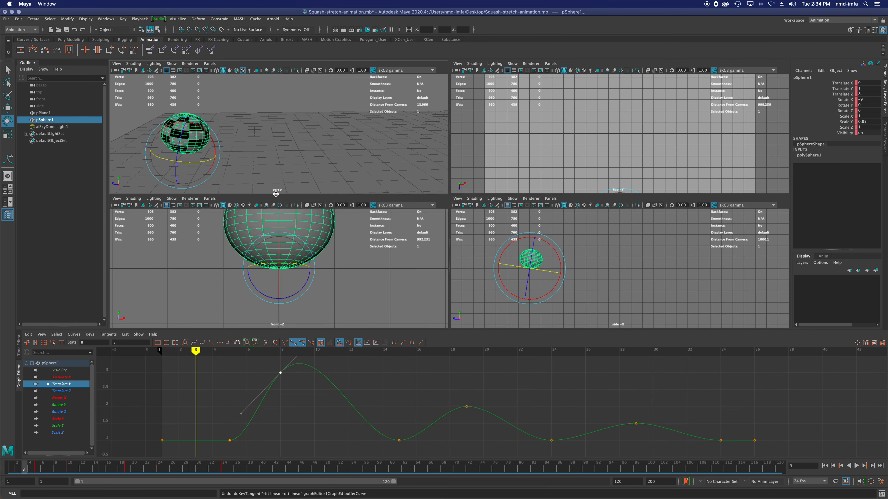
left_click(251, 154)
key("space")
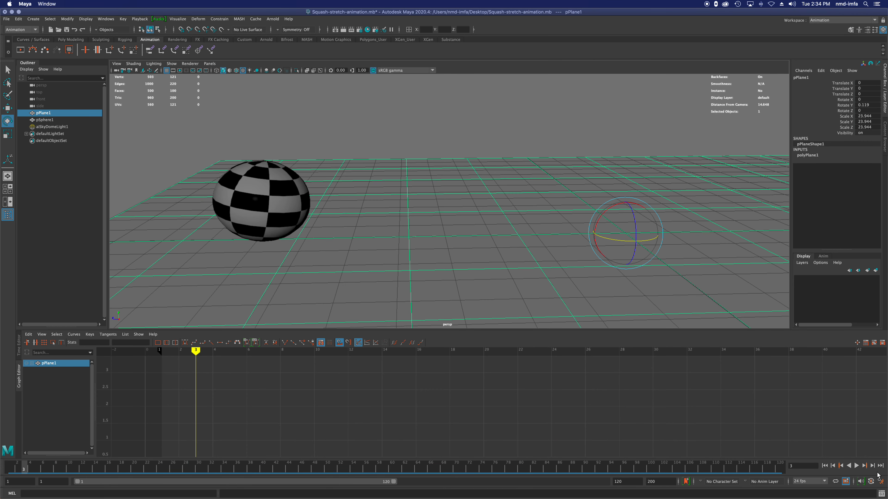
left_click(833, 466)
left_click(856, 466)
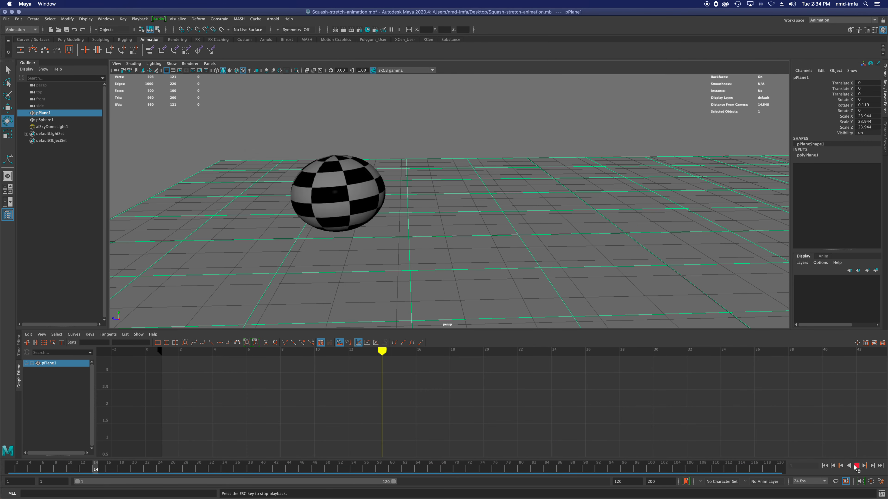
left_click(856, 466)
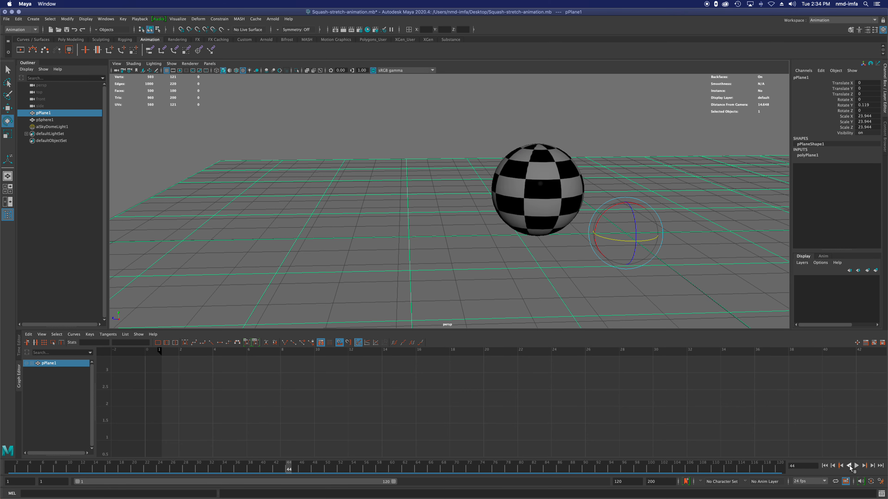
Examine pSphere1's Scale Y curve and the tangent of its frame 10 key, and scrub the time to frame 34
left_click(49, 121)
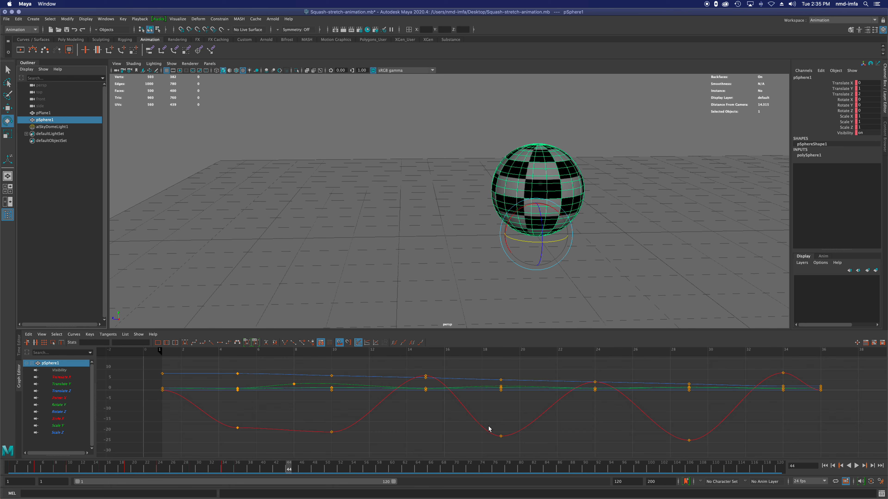
left_click(65, 377)
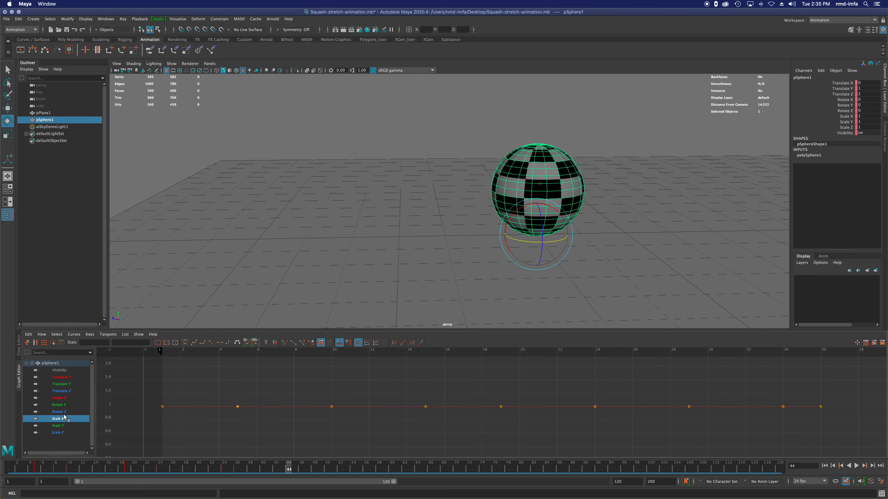
left_click(62, 426)
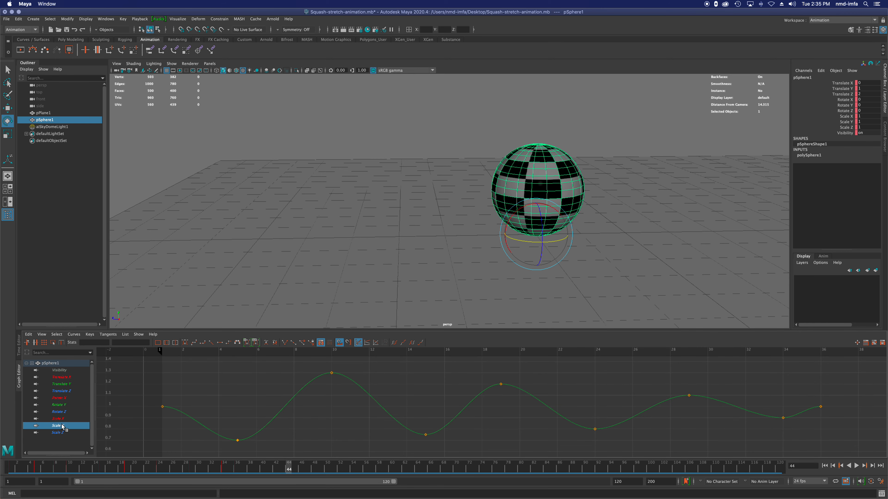
left_click(332, 373)
left_click_drag(389, 373, 363, 374)
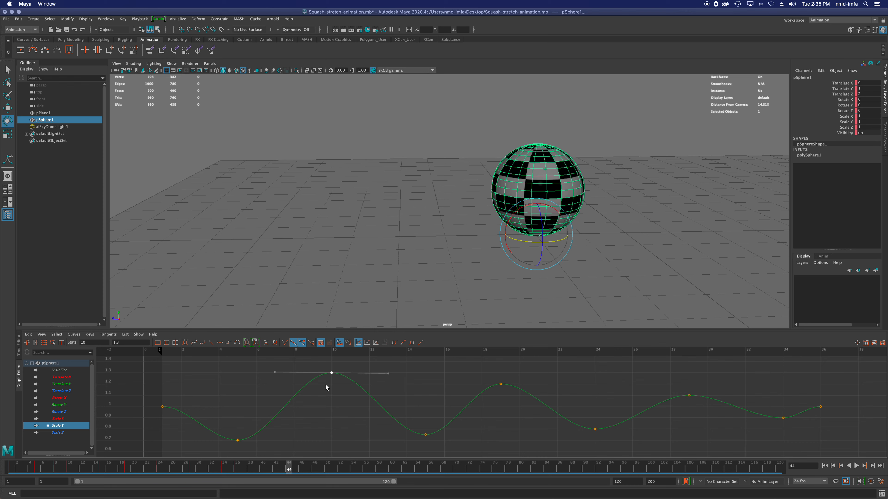
left_click_drag(332, 351, 790, 367)
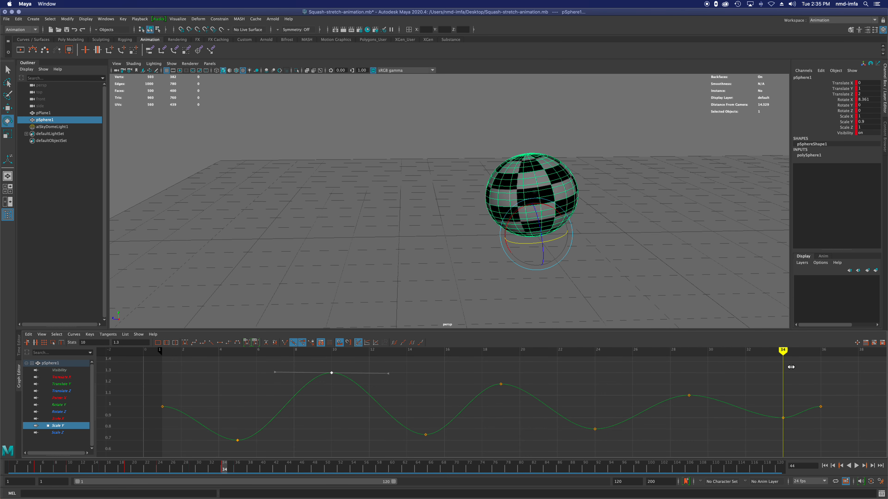
Try setting all Rotate X keys of the ball from frame 5 to frame 36 to 0 in the Graph Editor
left_click(58, 405)
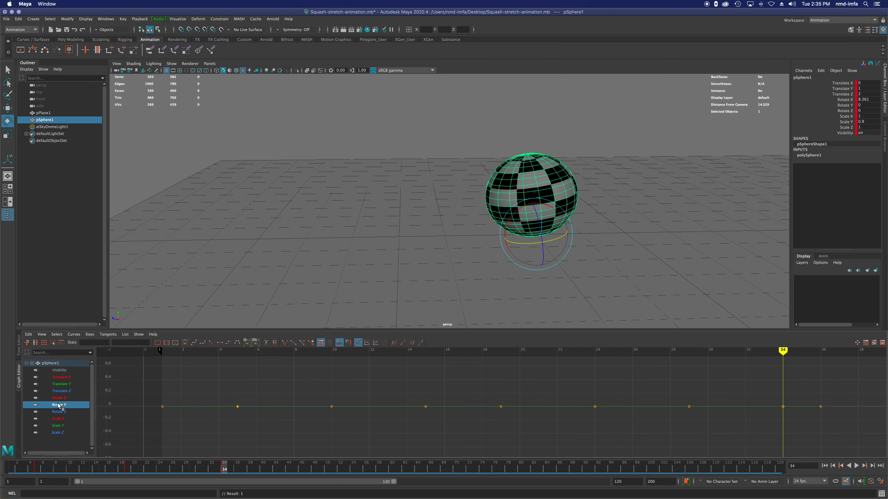
left_click(58, 398)
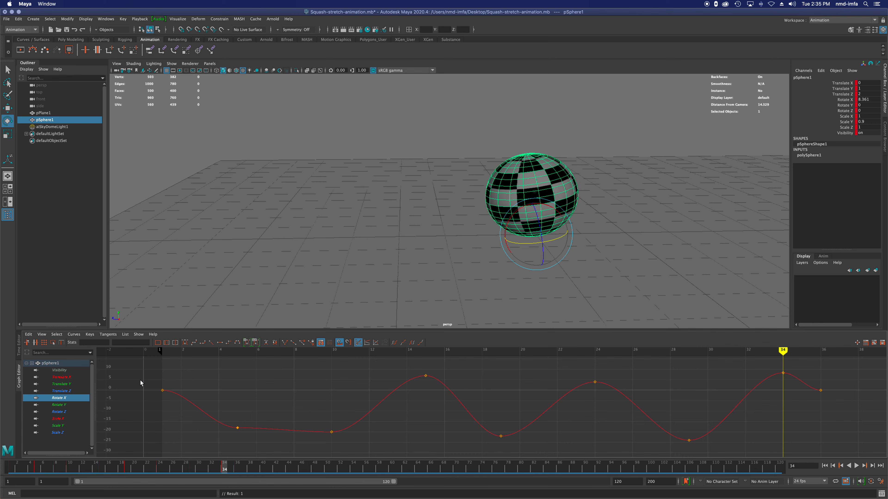
left_click(60, 405)
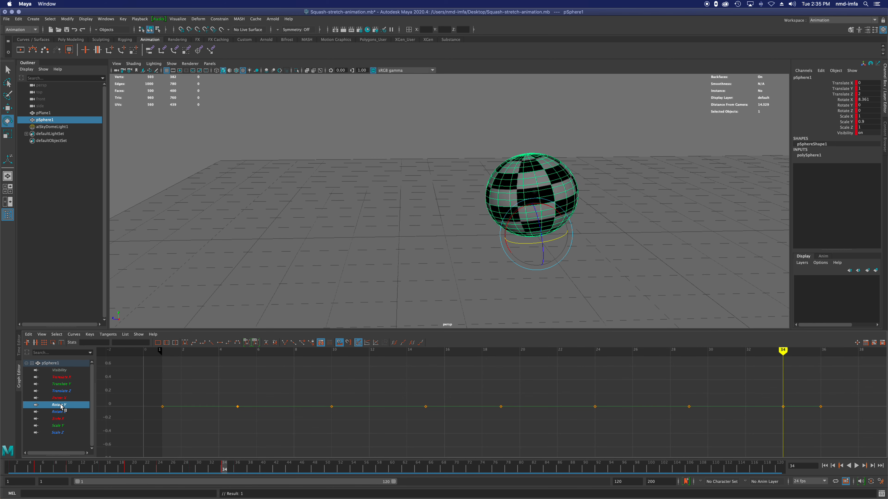
left_click(61, 412)
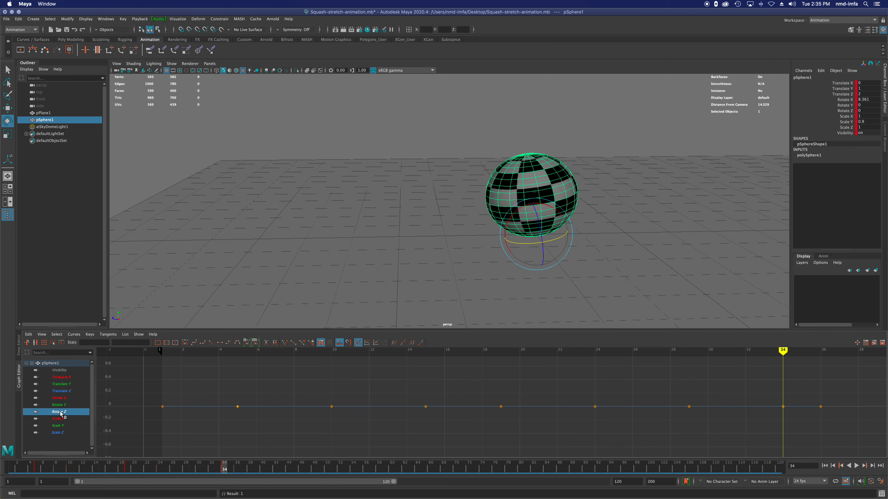
left_click(59, 398)
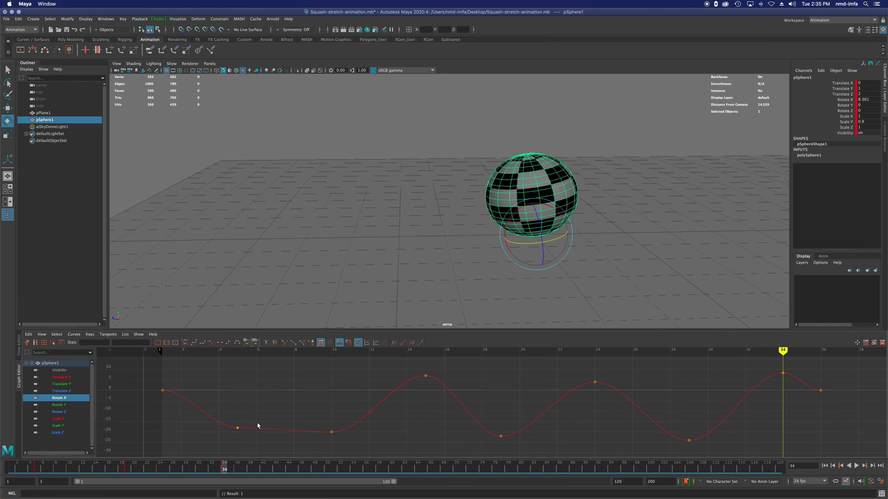
left_click(238, 428)
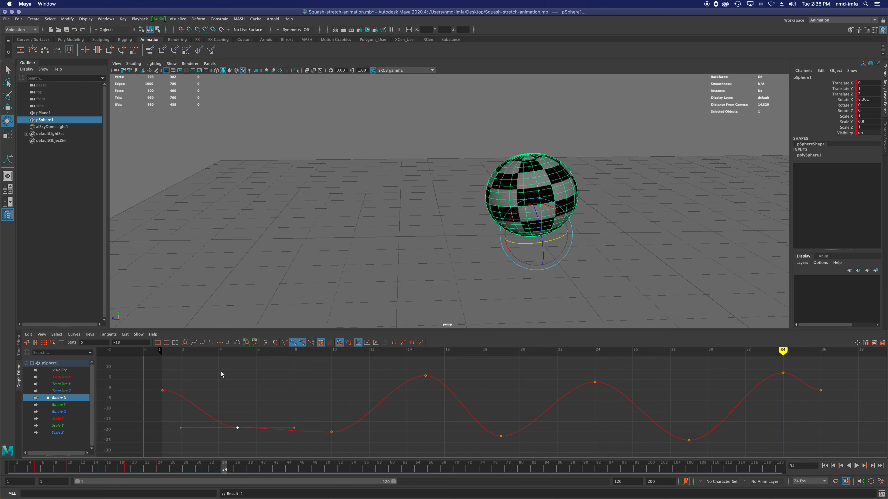
left_click_drag(221, 372, 840, 454)
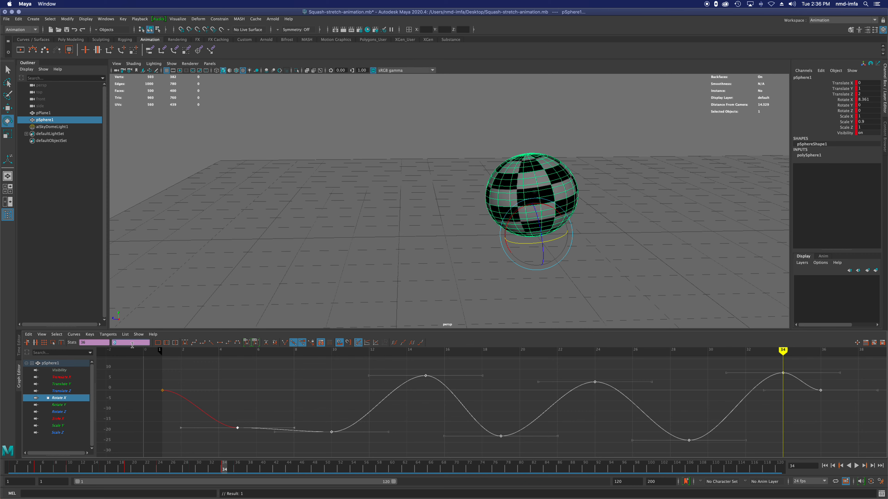
type("0")
key("Return")
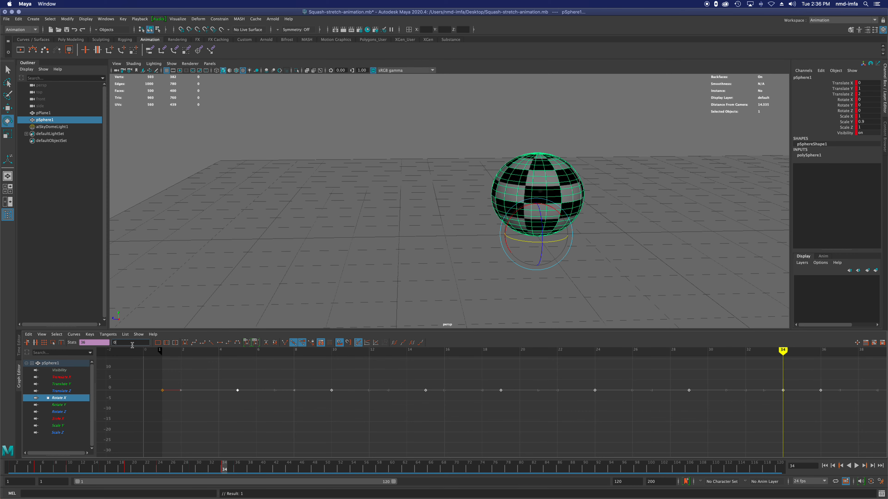
Play the animation twice from the start to check the bounce without any ball rotation
left_click(825, 465)
left_click(855, 466)
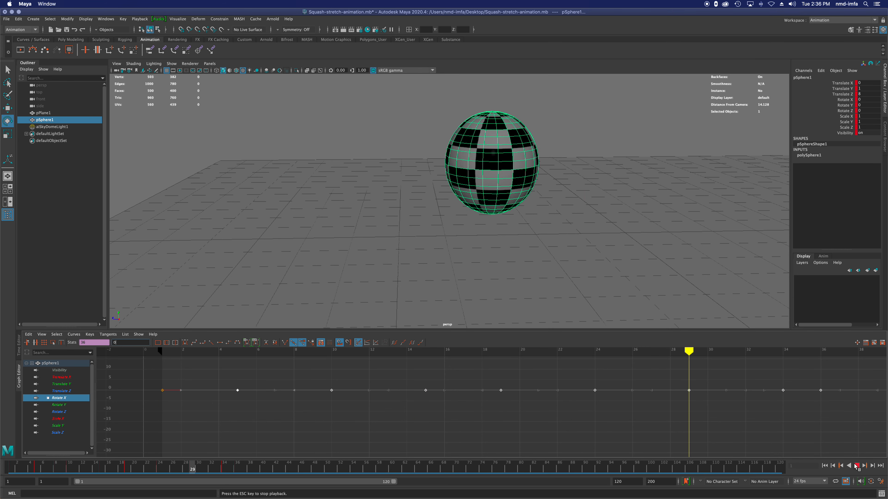
left_click(856, 466)
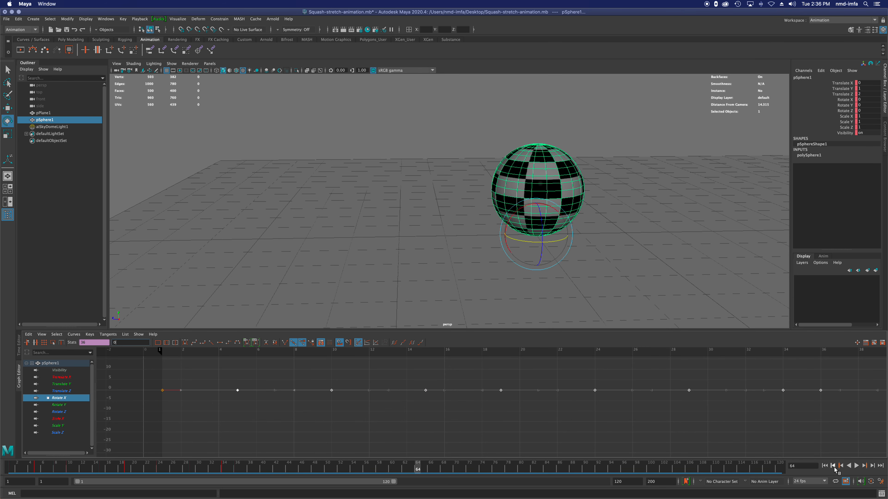
left_click(824, 466)
left_click(856, 467)
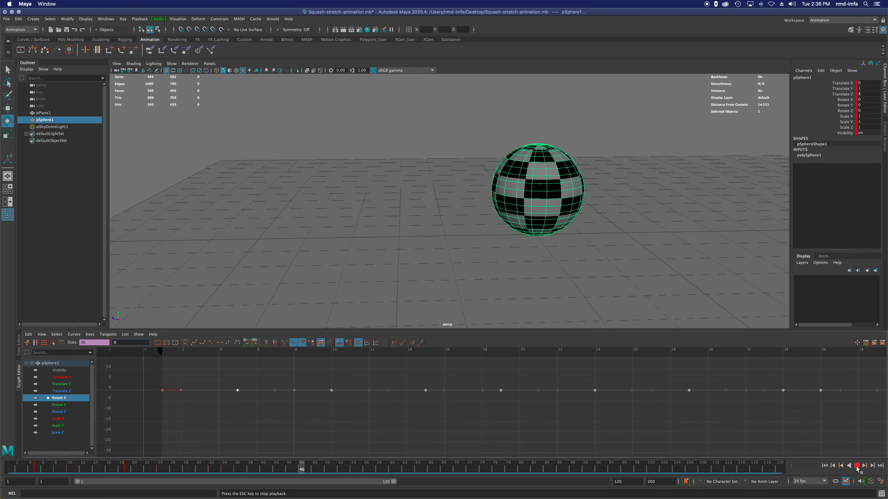
left_click(856, 467)
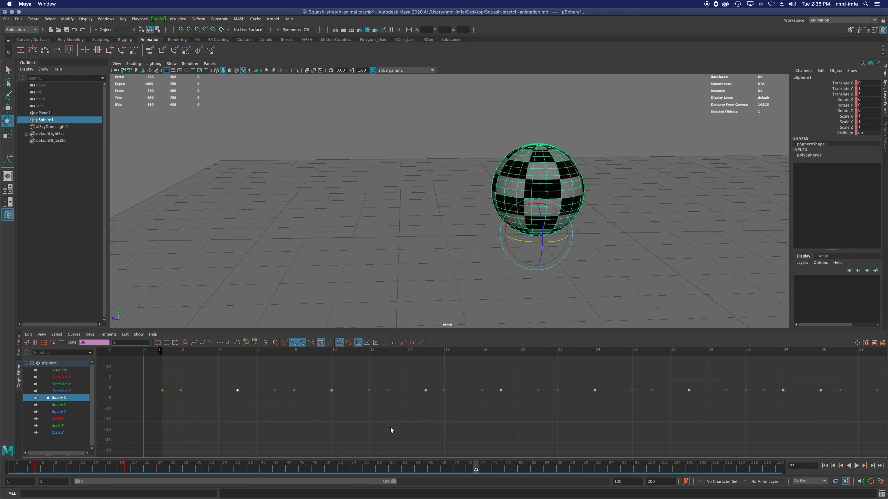
Undo the zeroed Rotate X values and a trial move of the curve's keys, and clear the key selection
key("super+z")
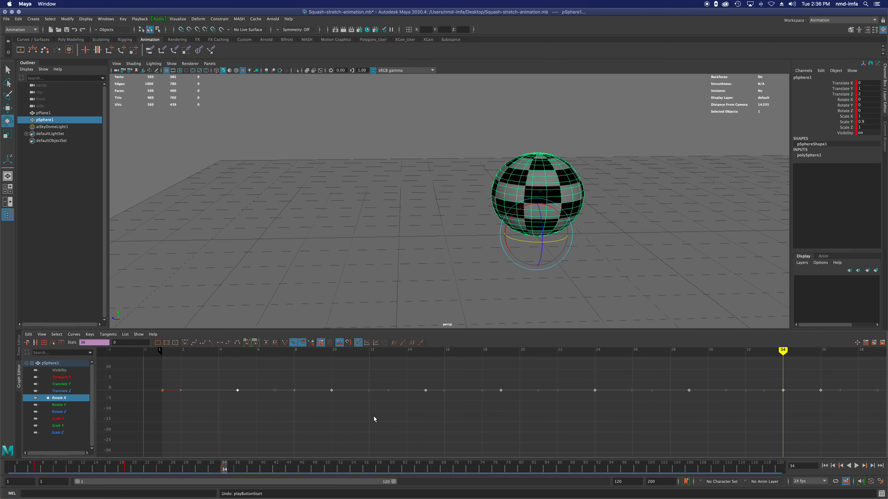
key("super+z")
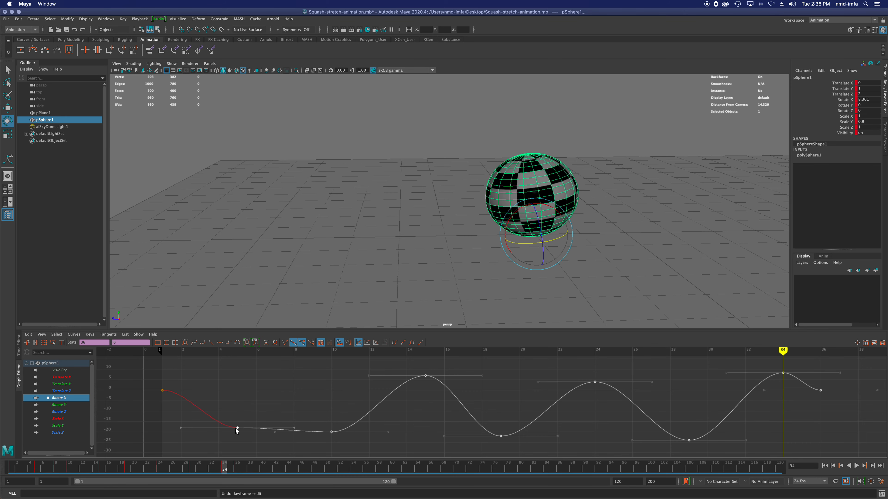
left_click_drag(237, 427, 240, 411)
key("super+z")
left_click(306, 393)
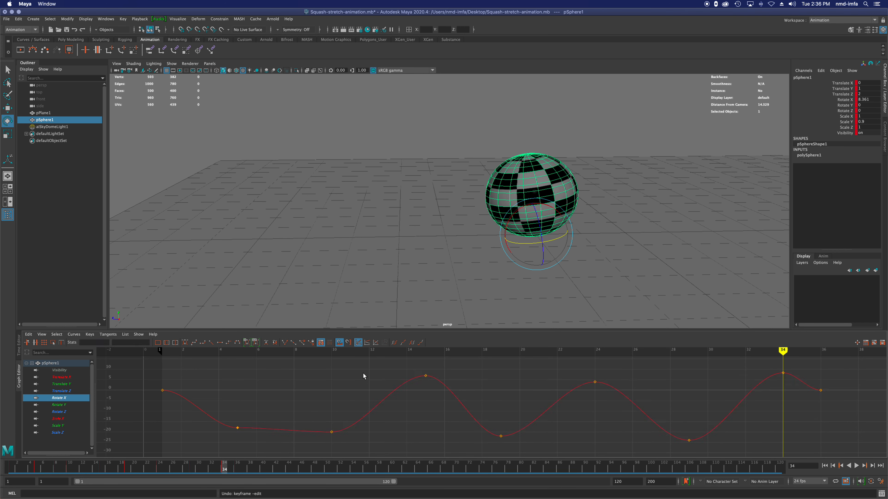
Move the Rotate X keys at frames 5, 10, 15, 19, 24, 29 and 34 closer to zero, with about 1.7 at 24 and 1.2 at 34
left_click_drag(236, 431, 239, 412)
left_click_drag(332, 432, 331, 420)
left_click_drag(426, 376, 426, 384)
left_click_drag(500, 436, 500, 415)
left_click_drag(596, 382, 595, 387)
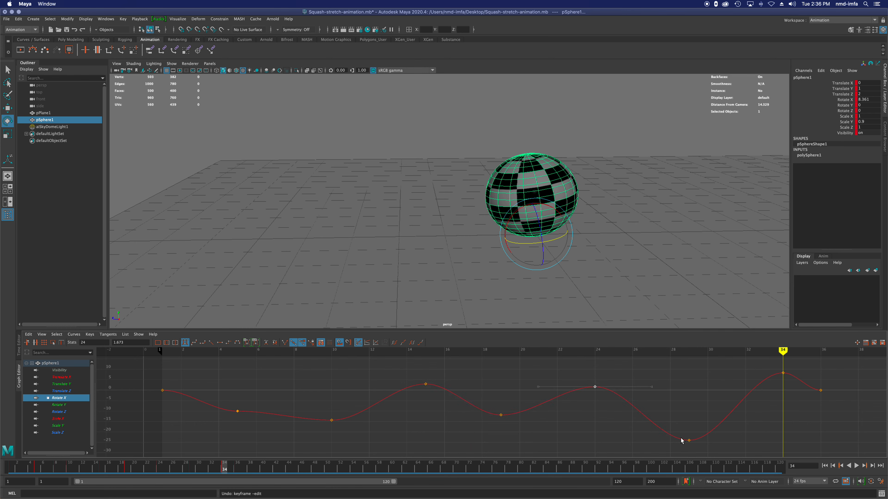
left_click_drag(689, 440, 687, 413)
left_click_drag(783, 373, 785, 388)
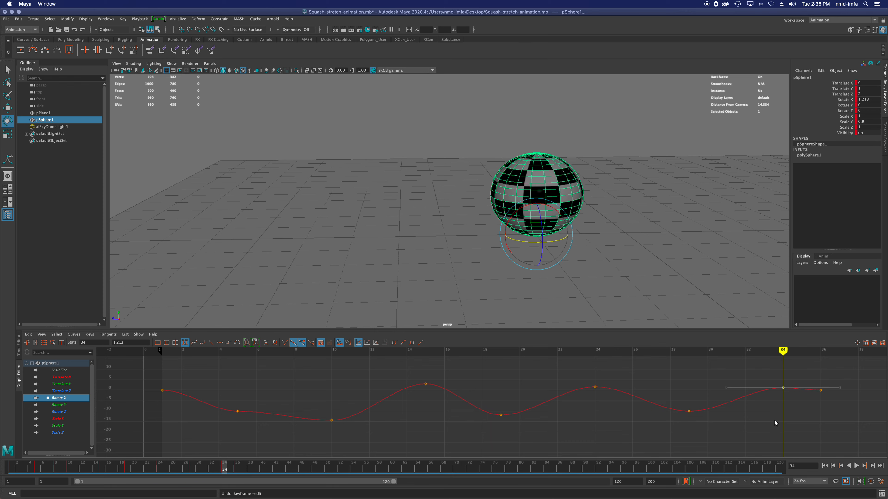
Play the animation twice from the start to check the softened rotation, and save the scene
left_click(825, 465)
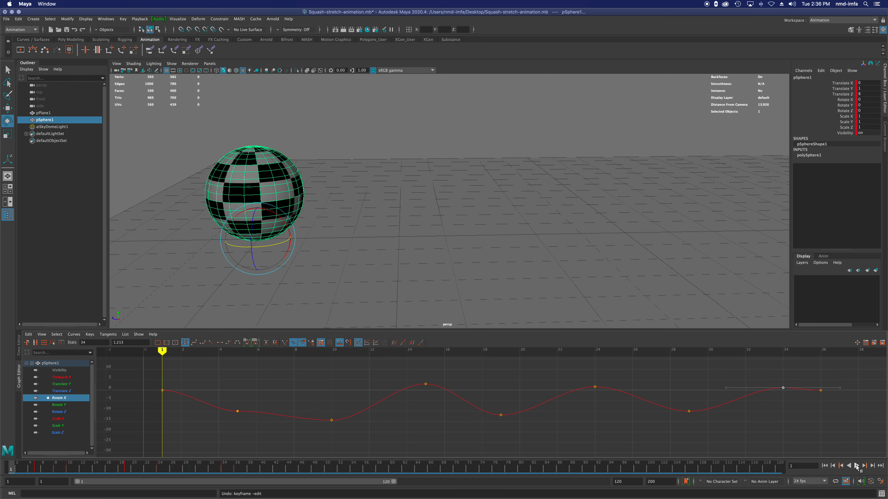
left_click(856, 466)
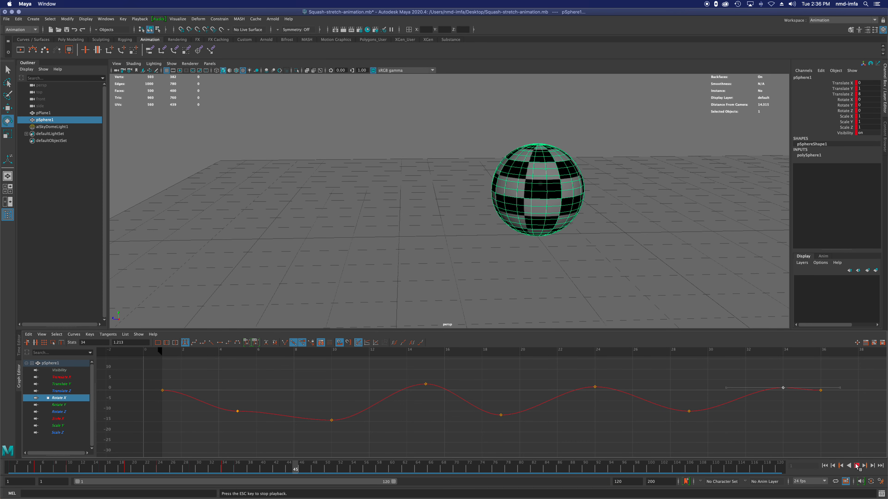
left_click(856, 466)
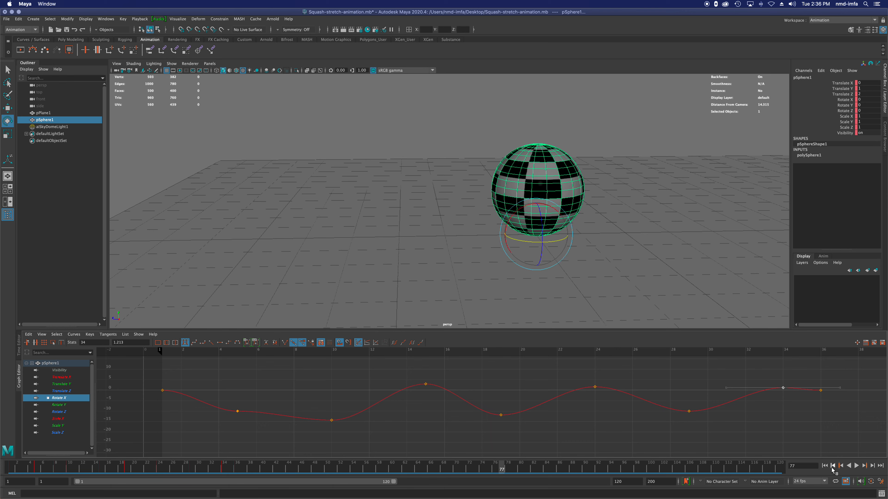
left_click(824, 466)
left_click(857, 466)
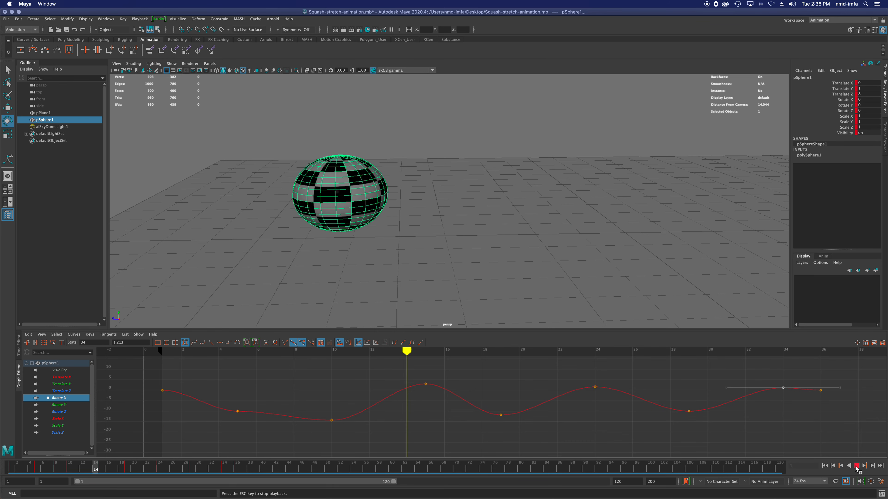
left_click(856, 466)
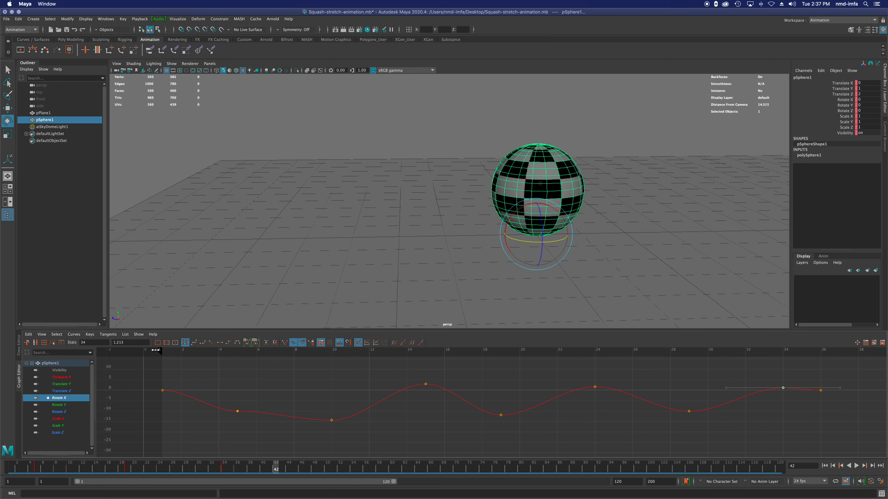
key("super+s")
Activate the Select tool, keep pSphere1 selected, and switch the workspace to Maya Classic
left_click(44, 113)
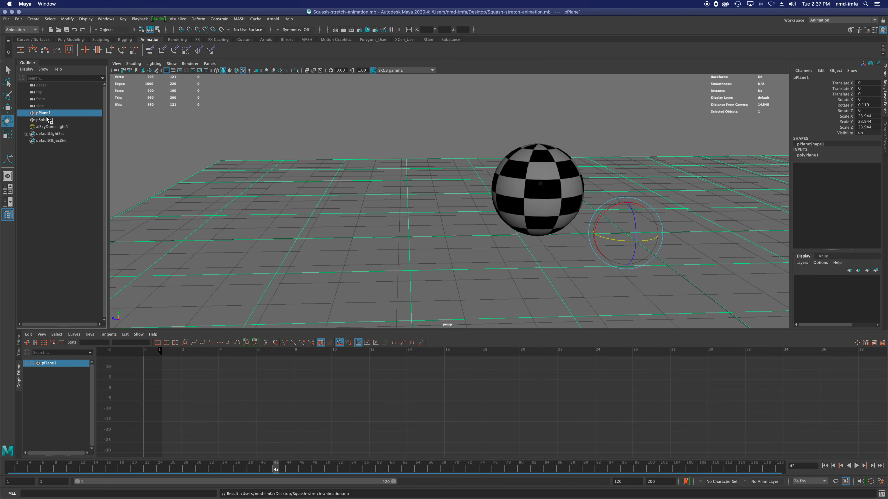
left_click(47, 120)
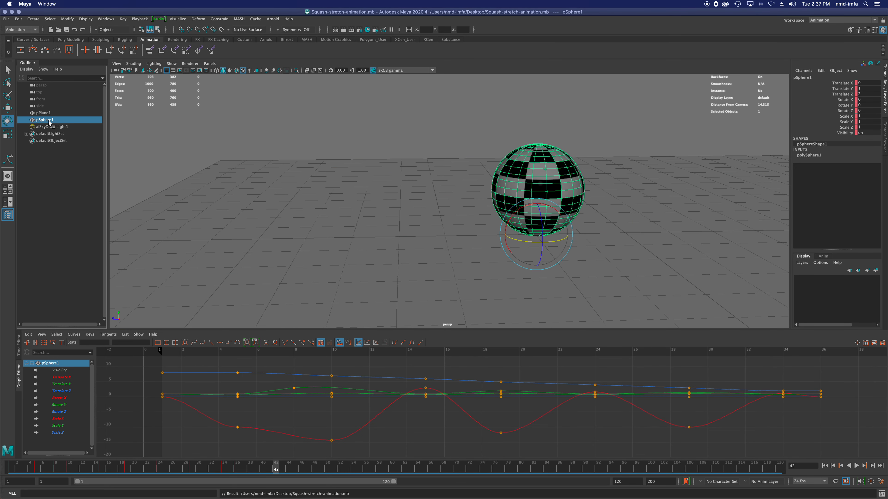
left_click(7, 70)
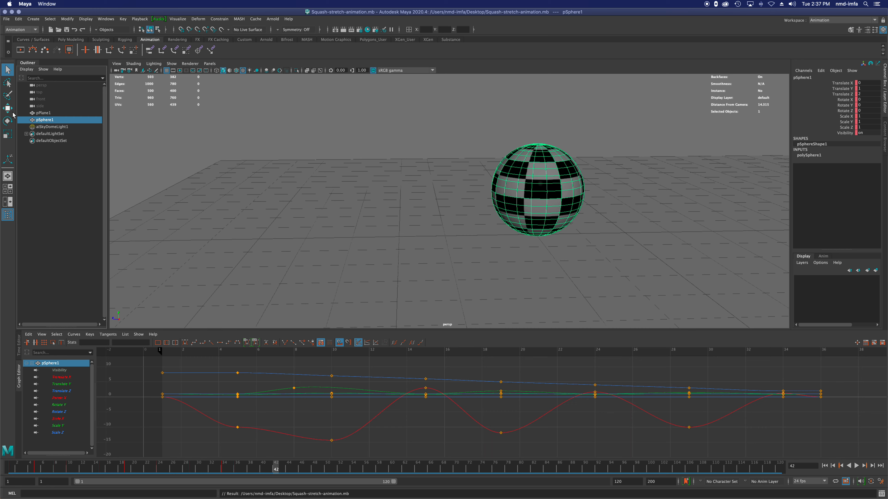
left_click(42, 113)
left_click(45, 120)
left_click(828, 30)
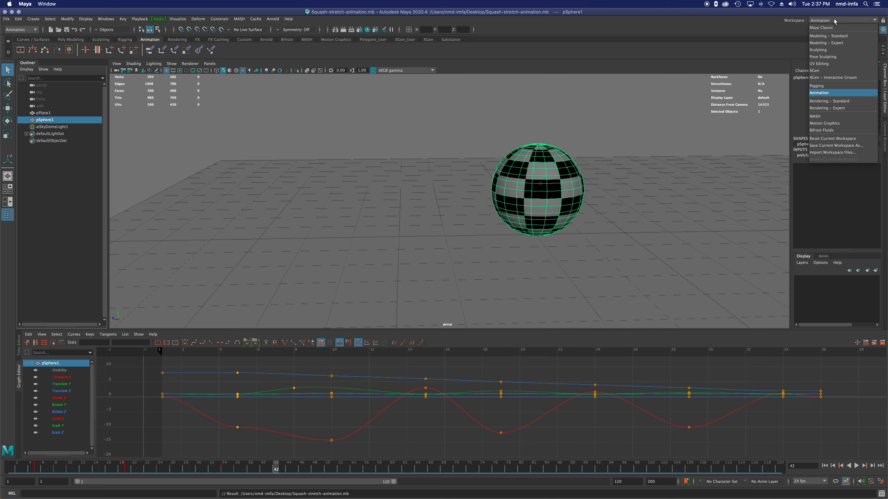
left_click(826, 32)
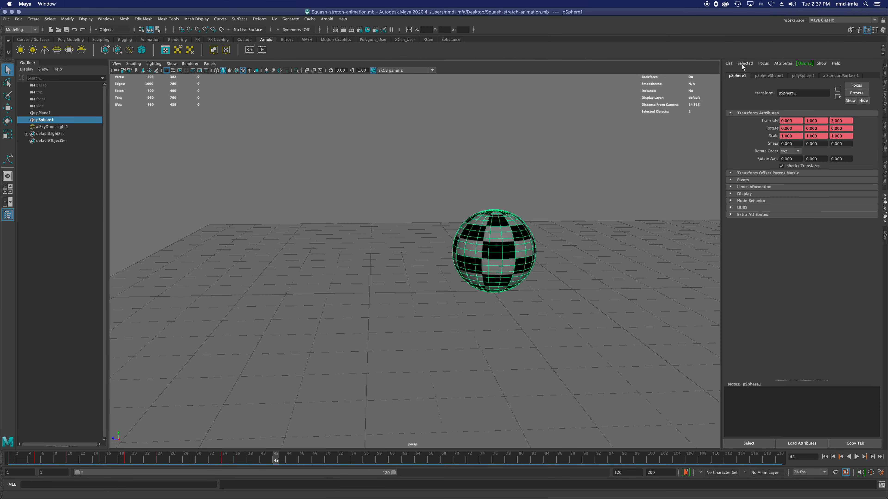
Try a first Shear value of 5 on pSphere1 at frame 1 and reset it to 0
left_click(765, 76)
left_click(737, 75)
left_click(824, 456)
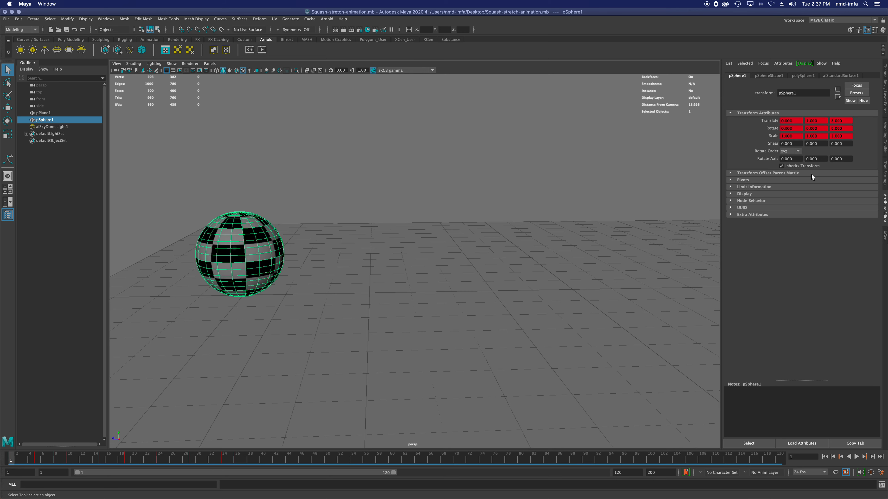
left_click(789, 143)
type("5")
key("Return")
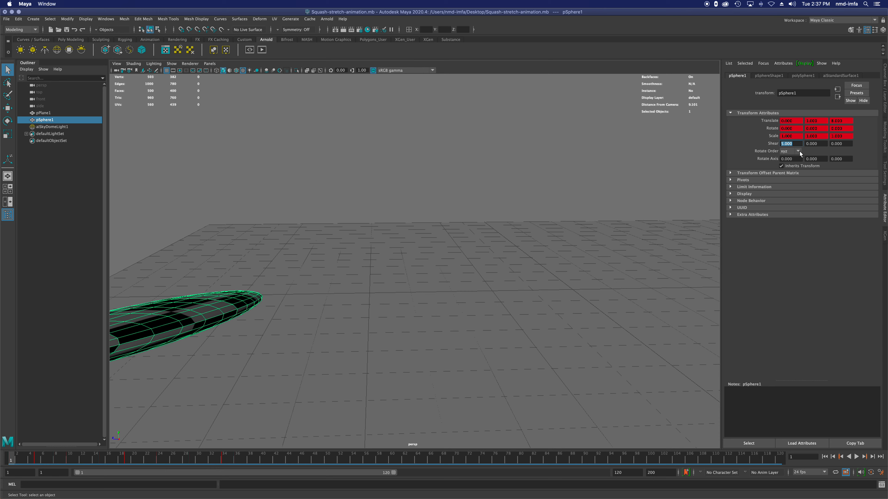
left_click(791, 144)
type("0")
key("Return")
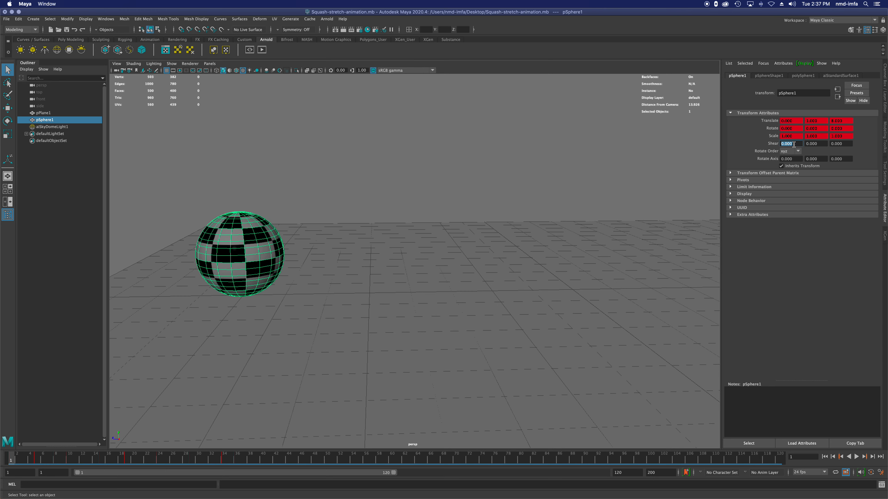
Try a second Shear value of 0.5 on pSphere1 and key Shear at frame 1
left_click(818, 144)
type("0.5")
key("Return")
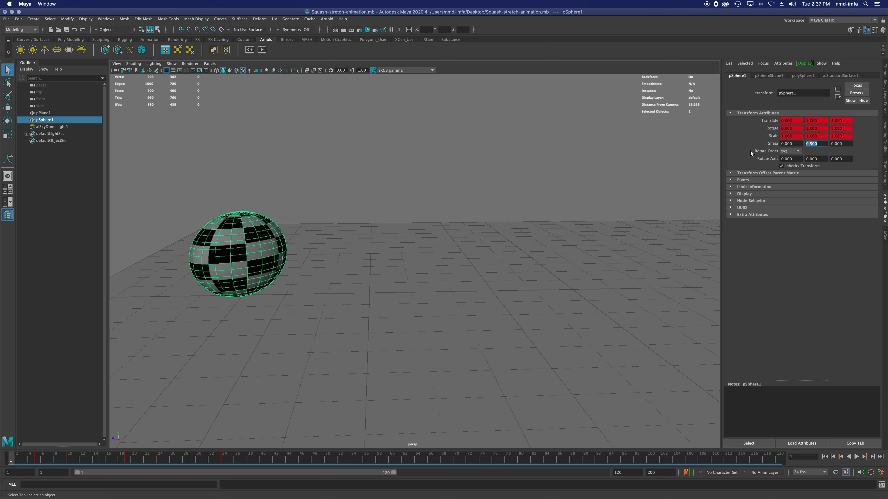
right_click(770, 145)
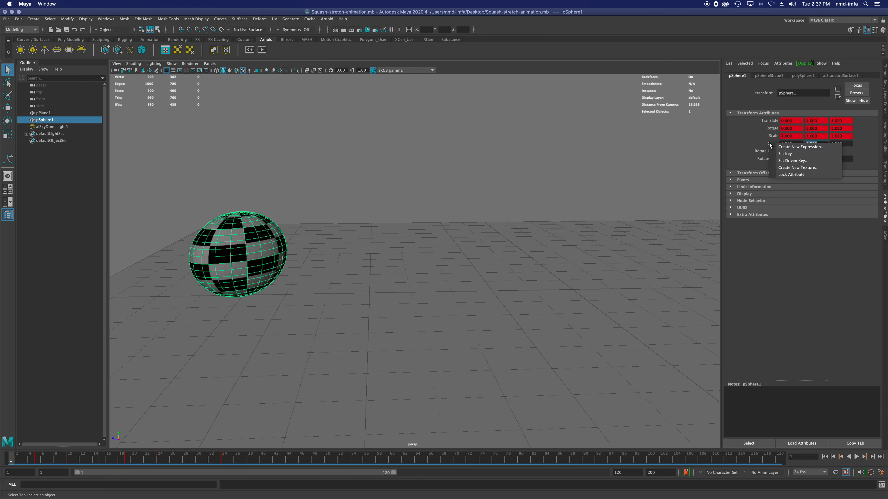
left_click(782, 154)
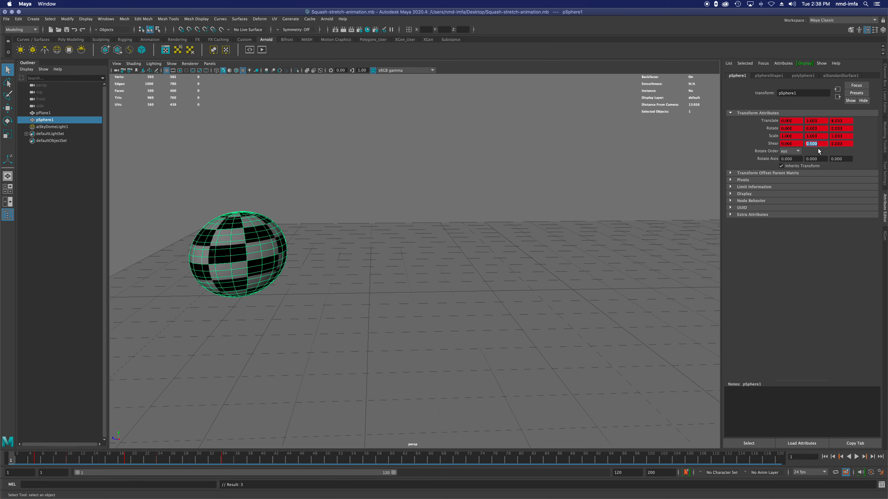
Undo the accidental sky dome light selection, the Shear key and the Shear value change on pSphere1
left_click(519, 148)
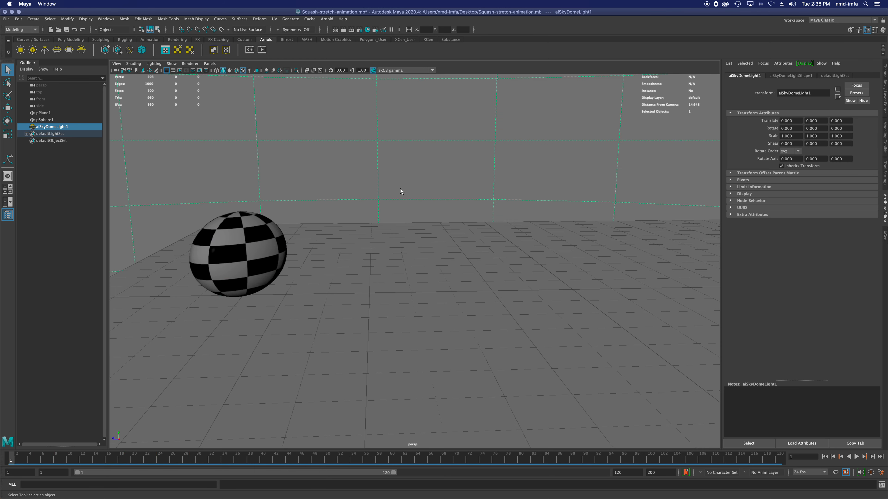
key("super+z")
key("super+z")
key("super+z")
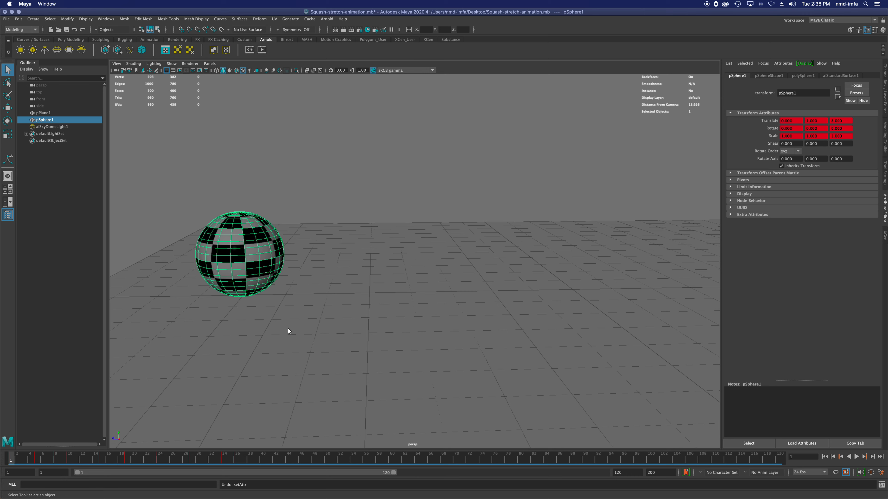
Open the checker1 texture of the sphere's aiStandardSurface1 material and key its Color 2 as black at frame 1
left_click(829, 75)
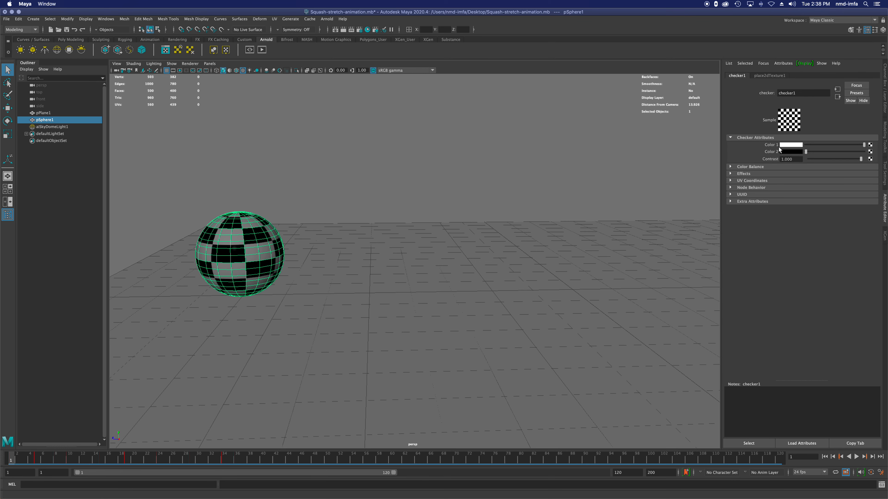
mouse_move(811, 150)
left_mouse_down()
mouse_move(834, 152)
mouse_move(797, 152)
left_mouse_up()
right_click(770, 152)
left_click(783, 163)
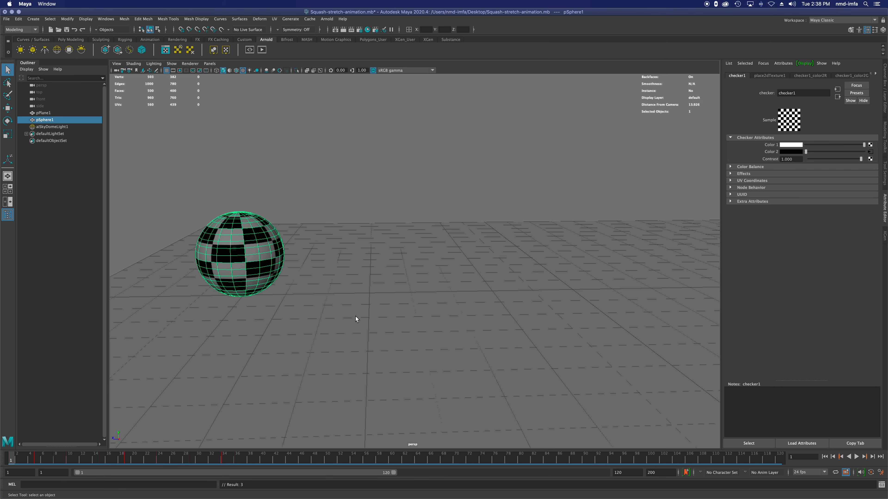
At frame 5, lighten checker1's Color 2 to light grey and set a key on it
left_click(865, 457)
left_click_drag(808, 154, 845, 152)
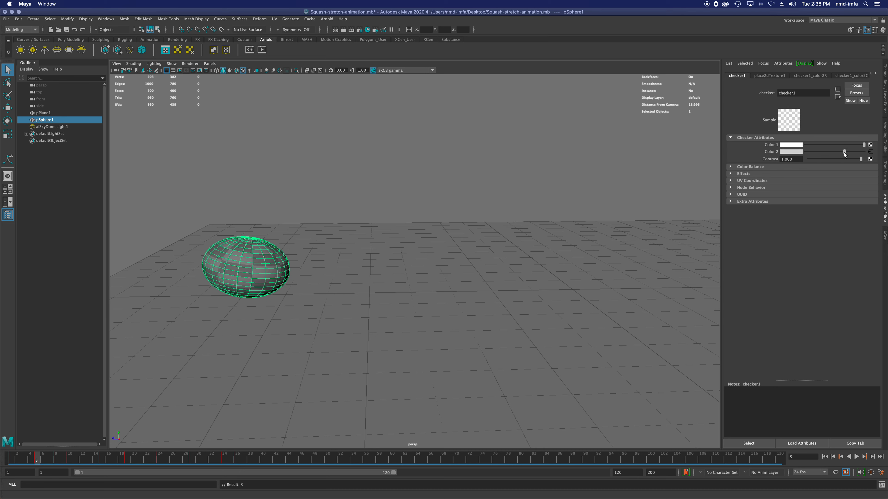
right_click(766, 152)
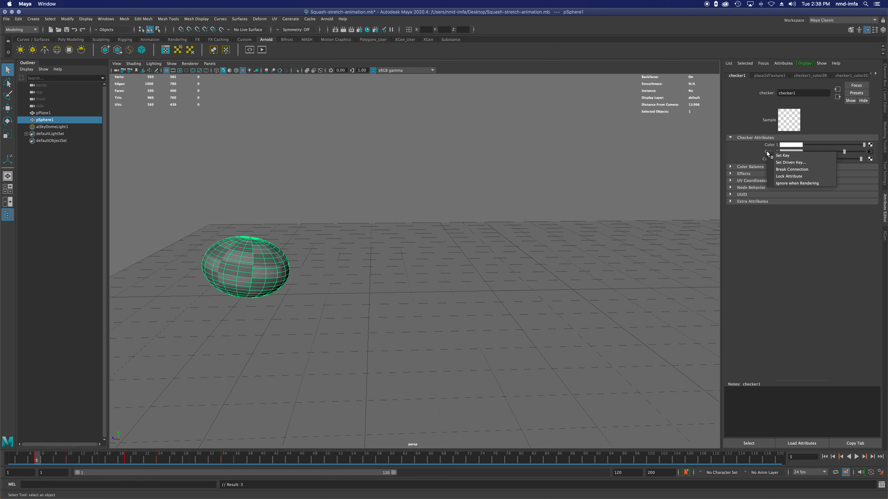
left_click(776, 155)
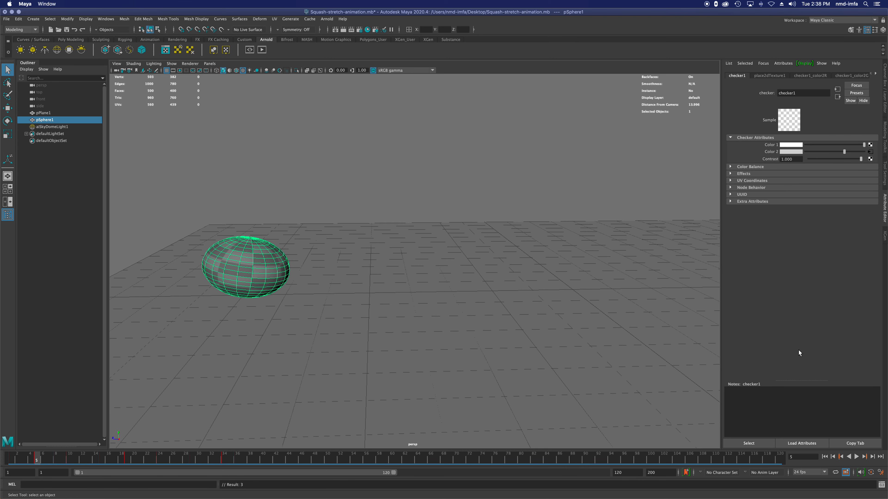
At frame 8, return checker1's Color 2 to black and set a key on it
left_click(864, 457)
left_click_drag(845, 152, 800, 154)
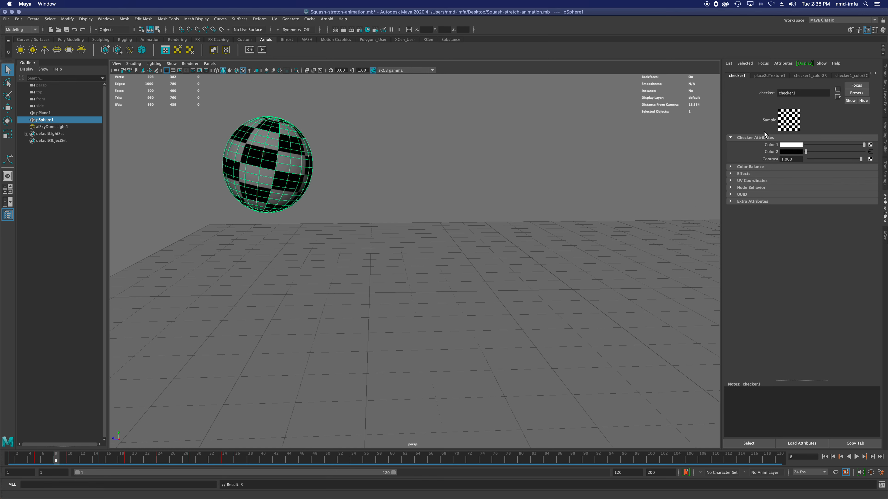
right_click(772, 150)
left_click(778, 154)
Play the animation and scrub back to frame 6 to check the checker colour change
left_click(856, 457)
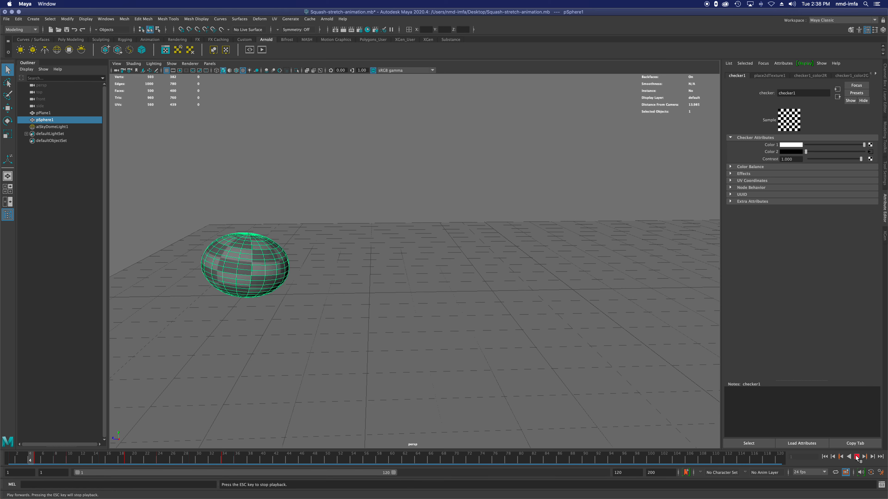
left_click(856, 456)
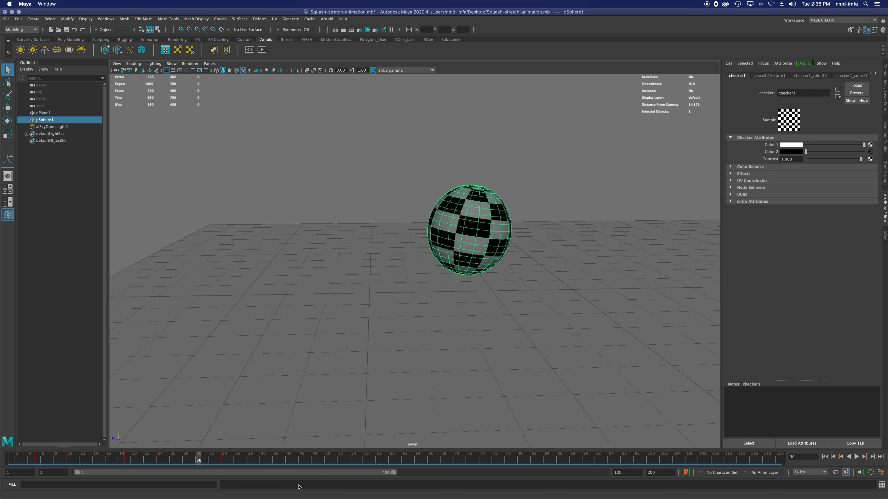
mouse_move(52, 461)
left_mouse_down()
mouse_move(11, 461)
mouse_move(121, 462)
mouse_move(63, 463)
mouse_move(43, 472)
left_mouse_up()
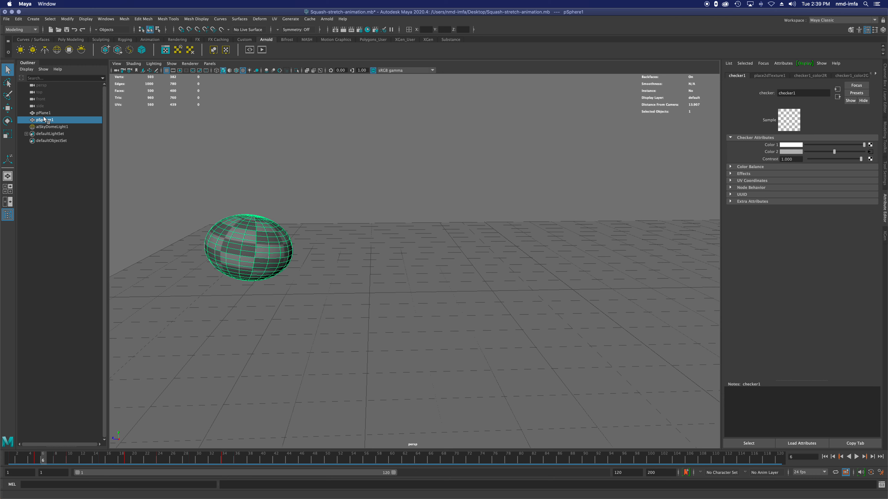
Select pSphere1 and switch the workspace to Animation
left_click(45, 120)
left_click(831, 20)
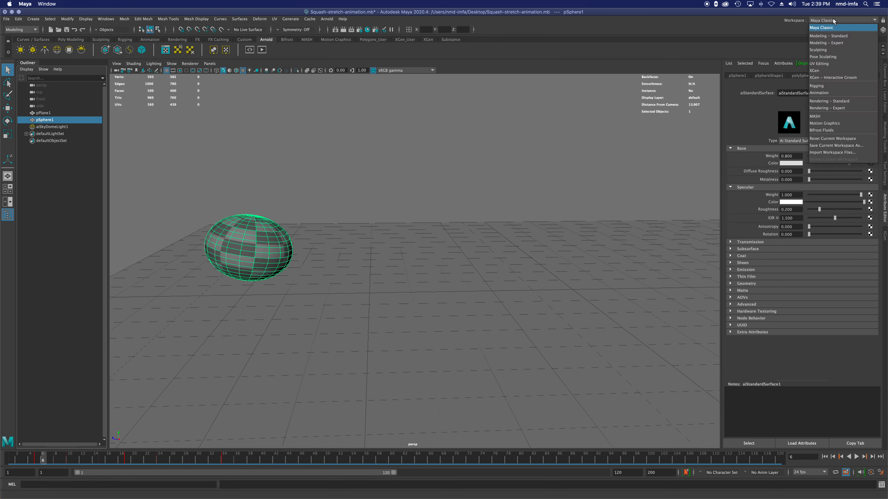
left_click(842, 94)
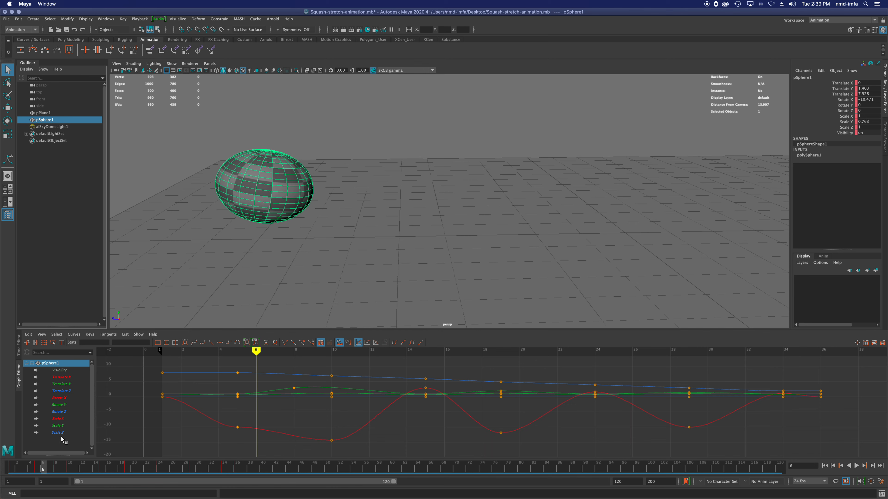
Examine pSphere1's Visibility curve in the Graph Editor, move the current time to frame -2, and show all its curves again
left_click(60, 370)
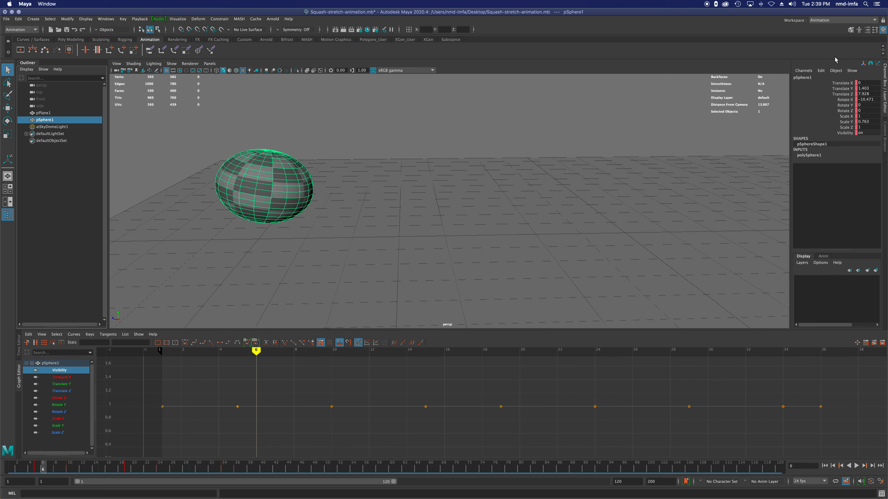
mouse_move(254, 351)
left_mouse_down()
mouse_move(145, 351)
mouse_move(284, 360)
mouse_move(105, 359)
left_mouse_up()
left_click(53, 365)
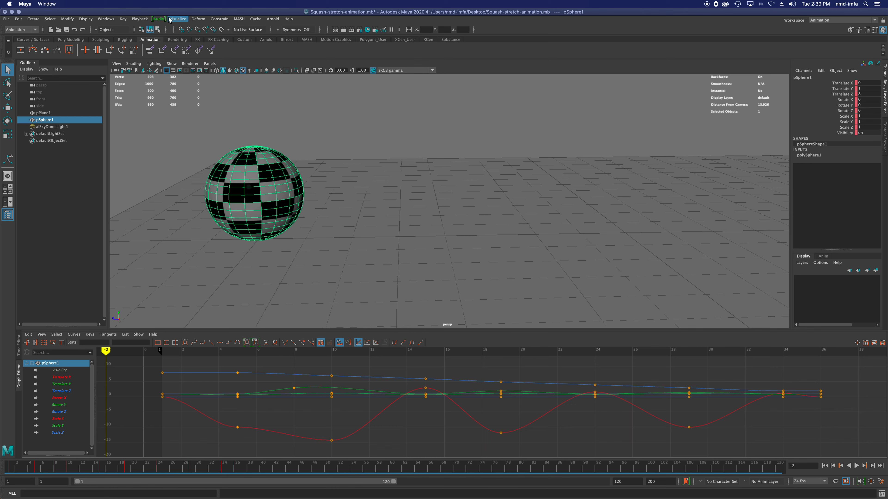
left_click(111, 20)
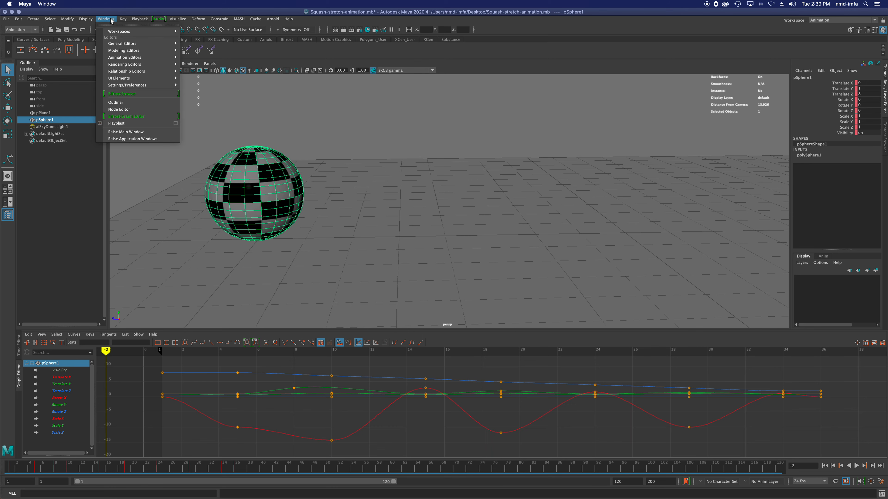
left_click(113, 20)
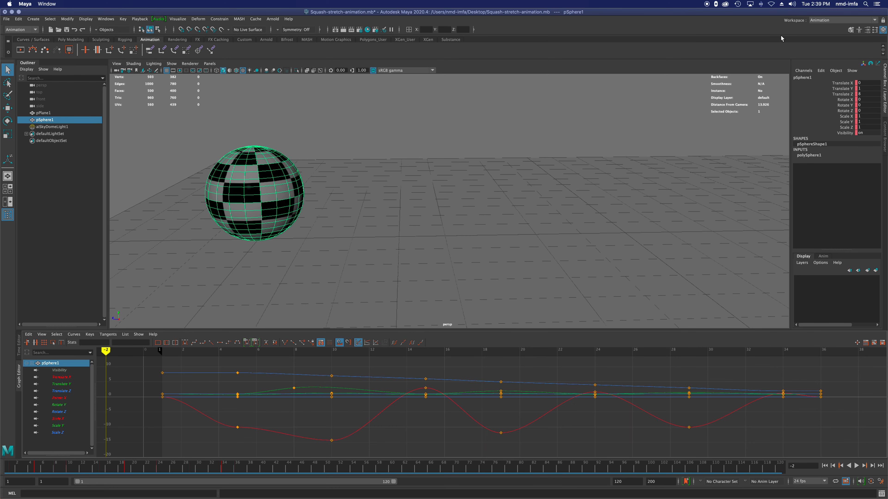
left_click(875, 30)
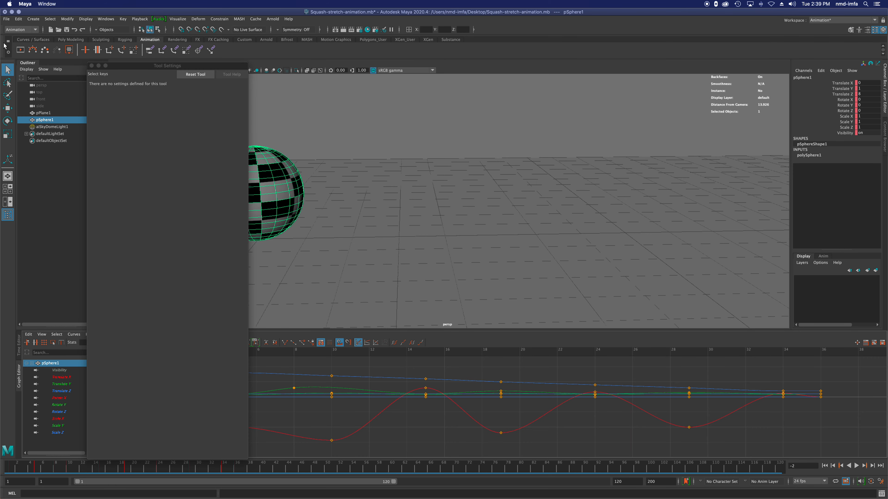
left_click(92, 66)
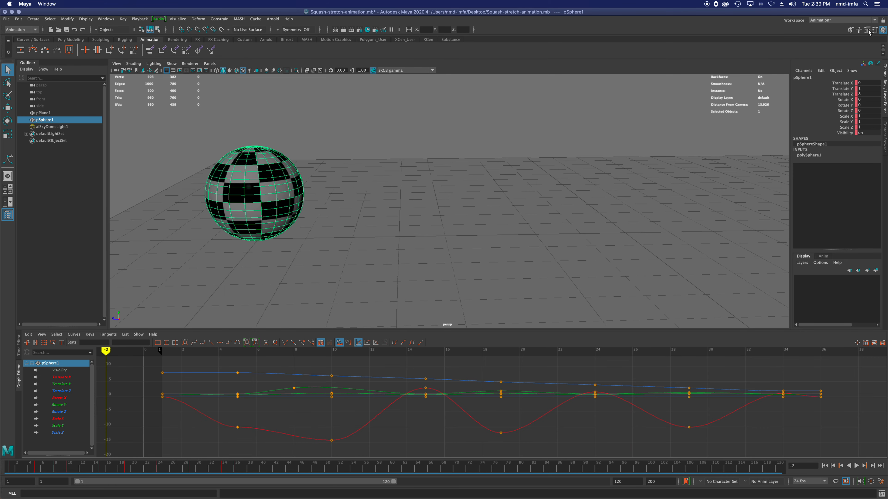
Open a floating Attribute Editor, examine checker1's Color 2 options and the place2dTexture1 attributes, and close it
left_click(868, 30)
left_click_drag(192, 67, 729, 62)
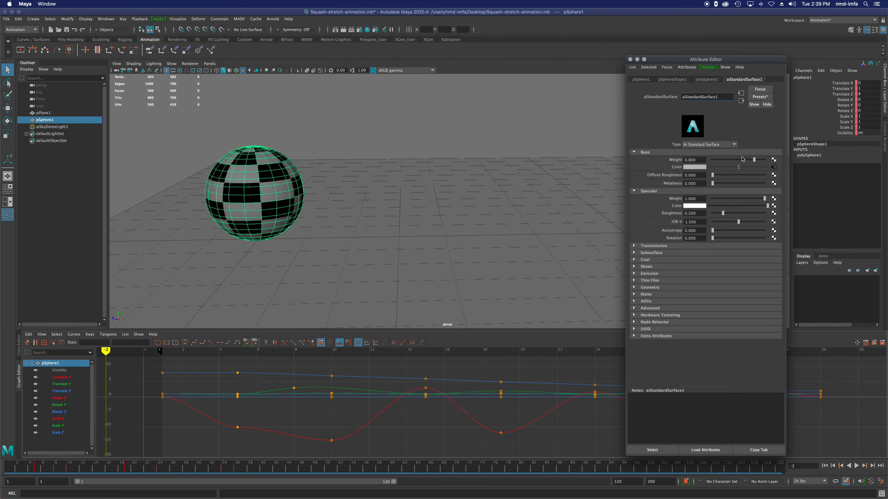
left_click(774, 168)
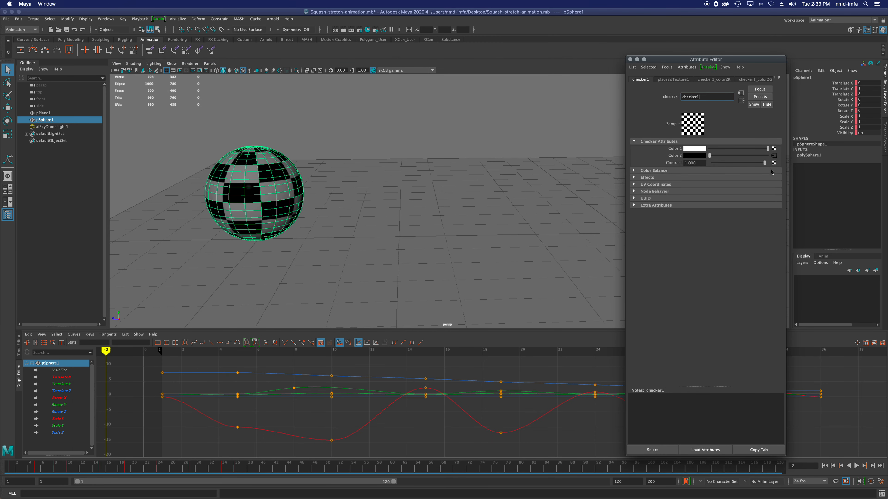
right_click(675, 157)
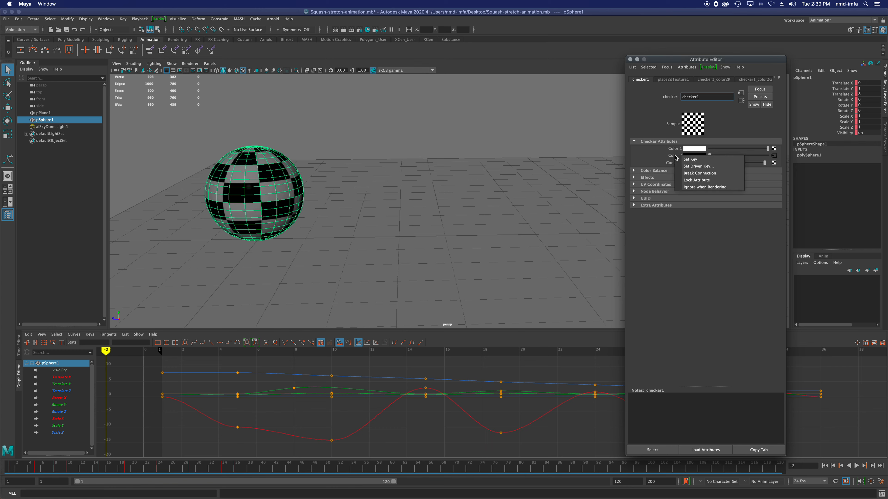
left_click(652, 156)
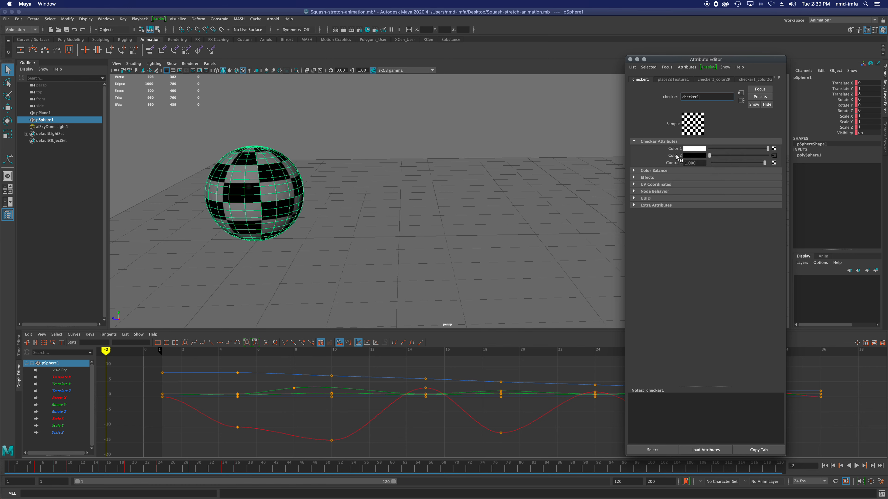
left_click(672, 80)
left_click(643, 81)
left_click(630, 60)
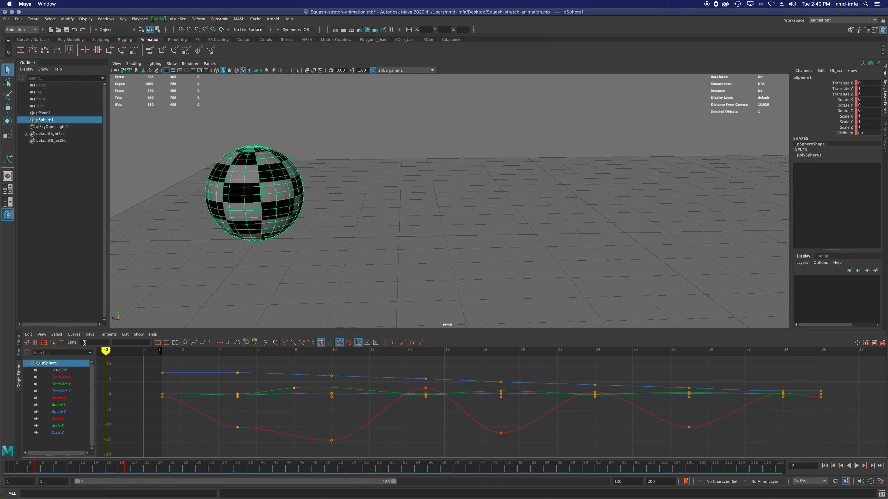
Open the Hypershade and select aiStandardSurface1 to show its colour animation curve in the Graph Editor
left_click(43, 113)
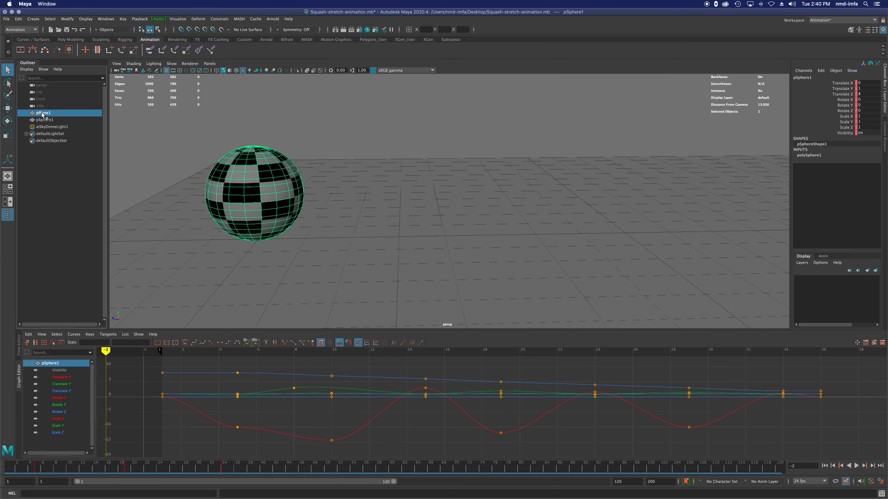
left_click(45, 120)
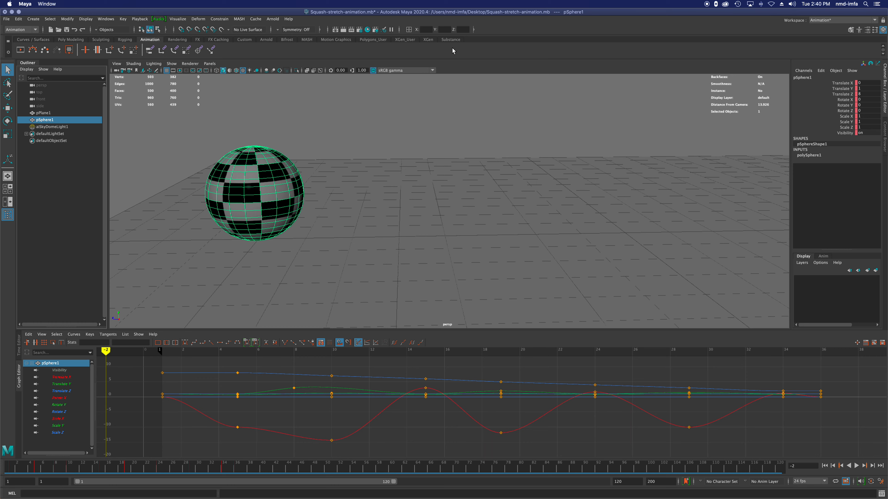
left_click(367, 30)
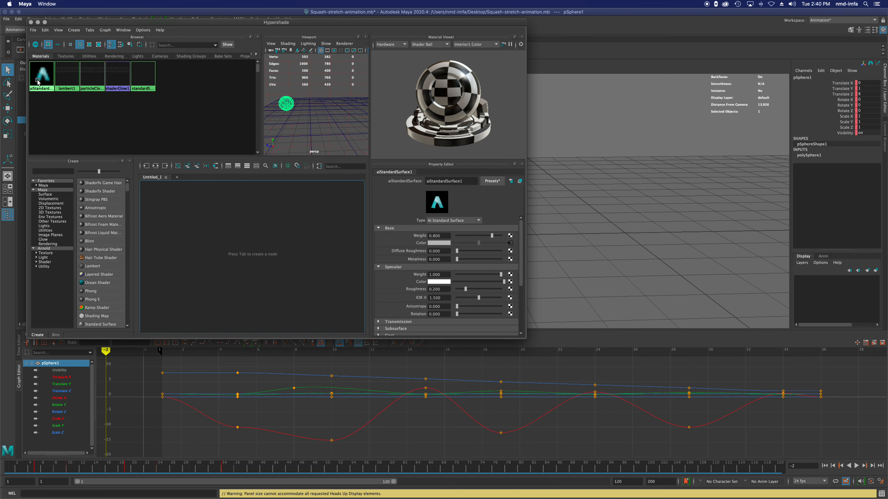
left_click(41, 78)
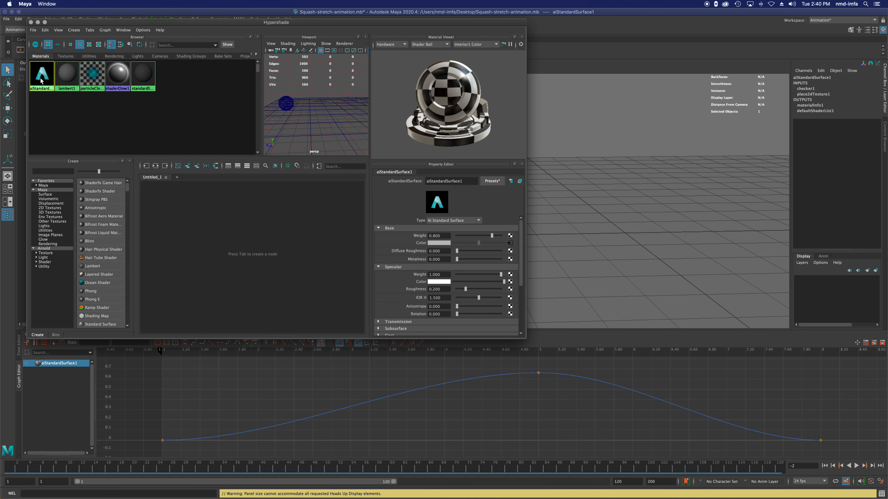
left_click_drag(57, 23, 205, 47)
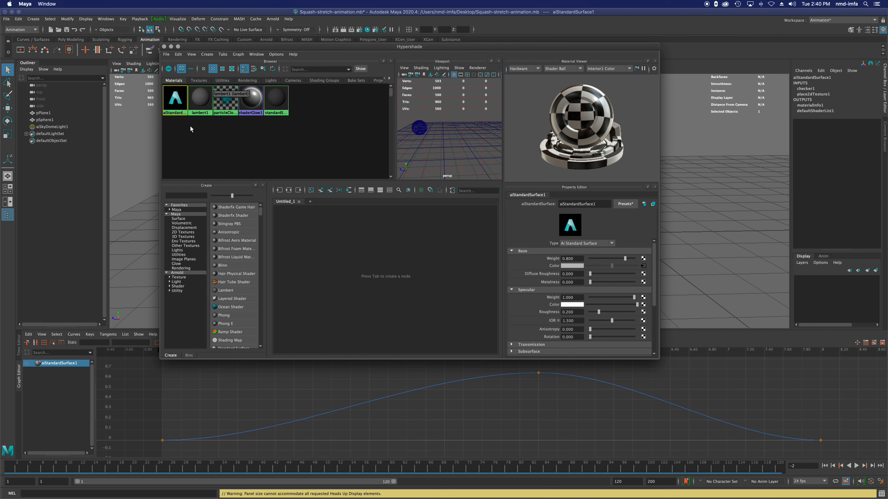
Inspect the keys at frames 1 and 5 on the material's curve alongside checker1's Color 2 attribute
left_click(163, 441)
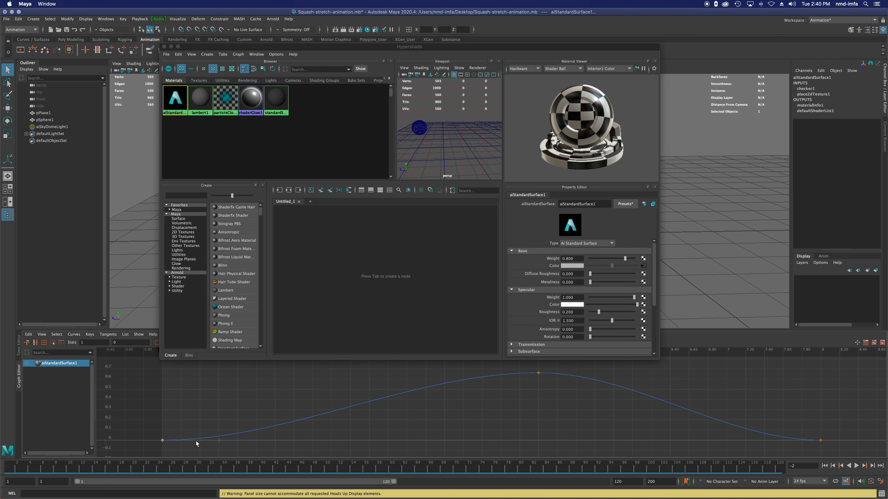
left_click(538, 373)
left_click(643, 266)
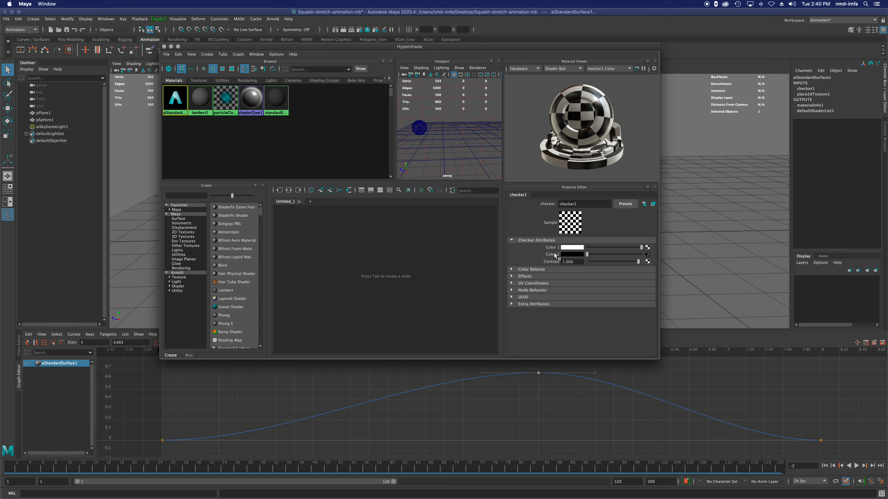
left_click(539, 373)
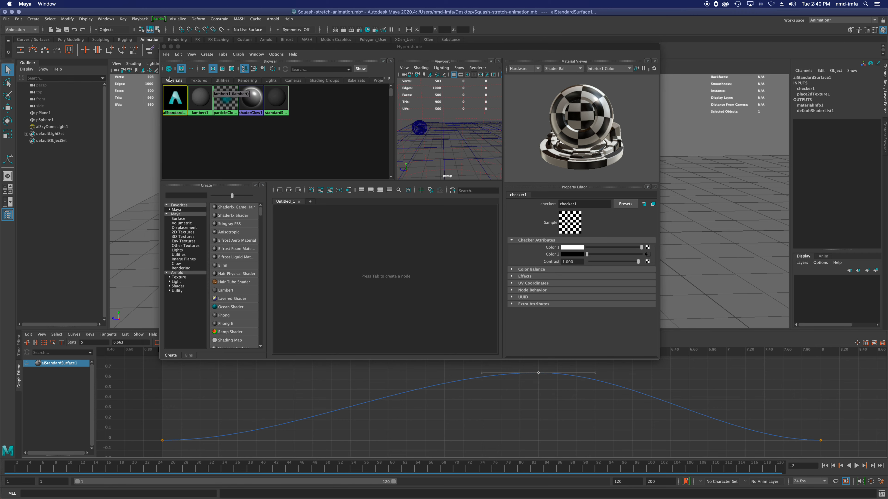
left_click(175, 98)
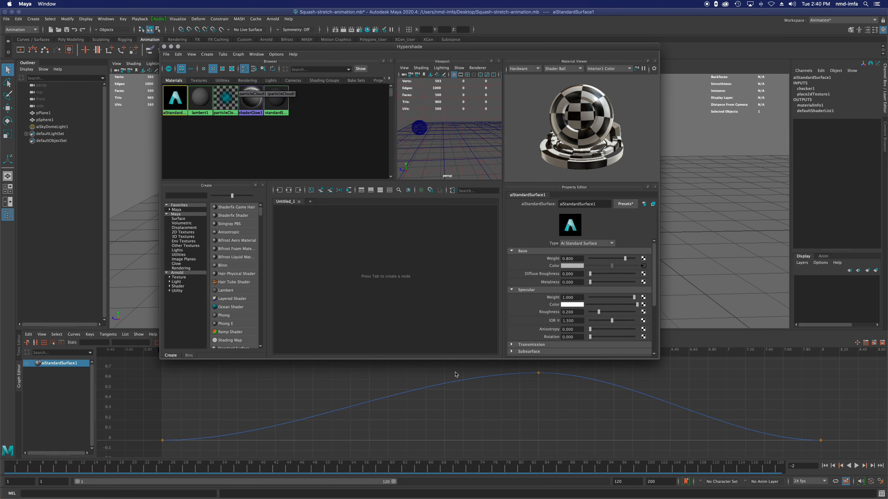
left_click(538, 373)
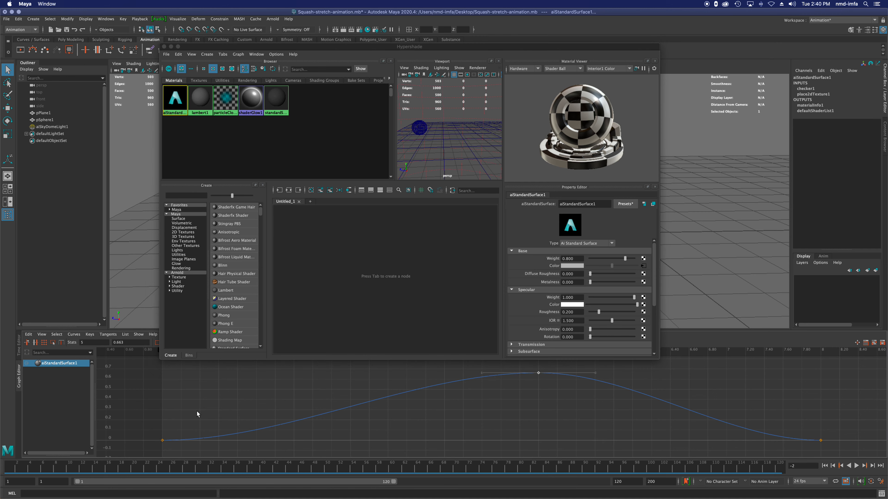
left_click(162, 441)
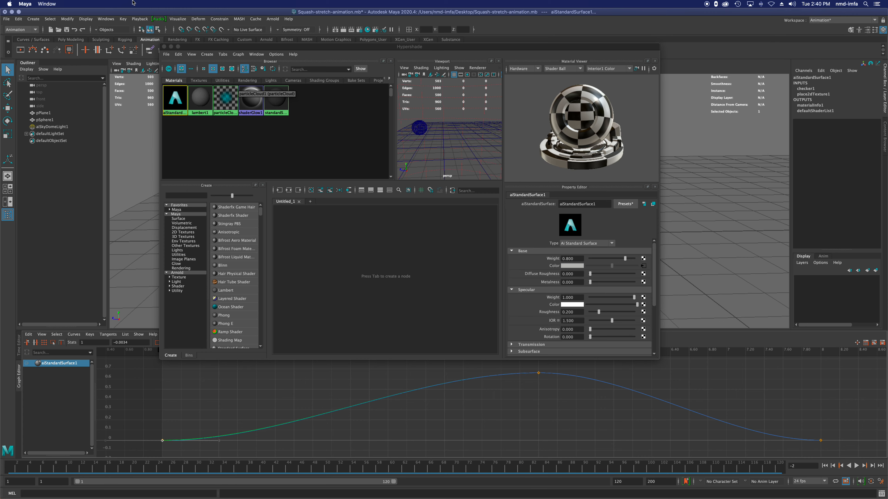
Close the Hypershade and reselect pSphere1 in the viewport
left_click(164, 47)
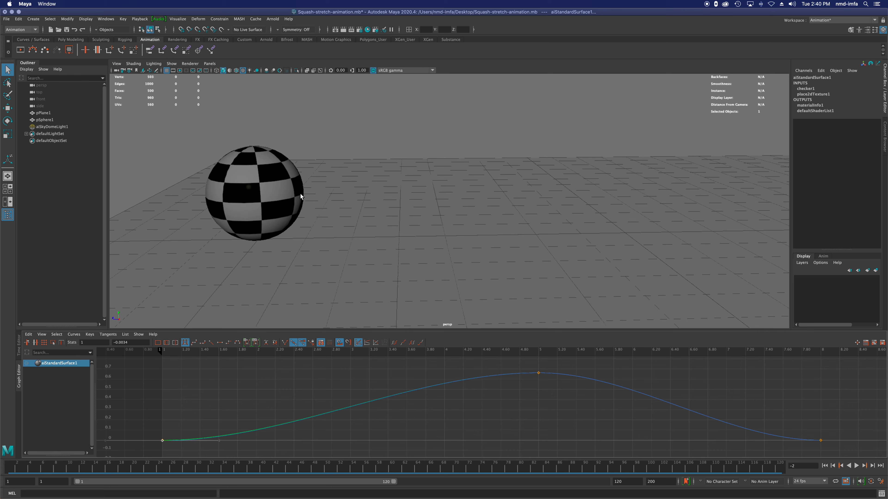
left_click(259, 208)
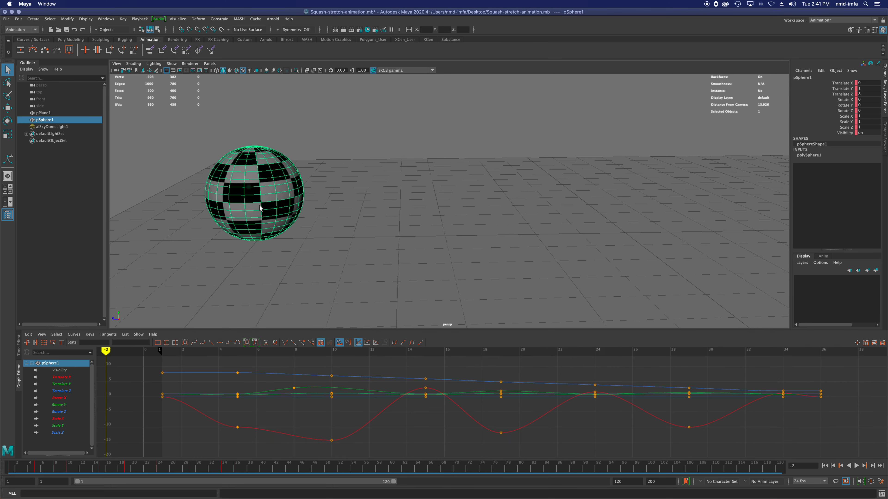